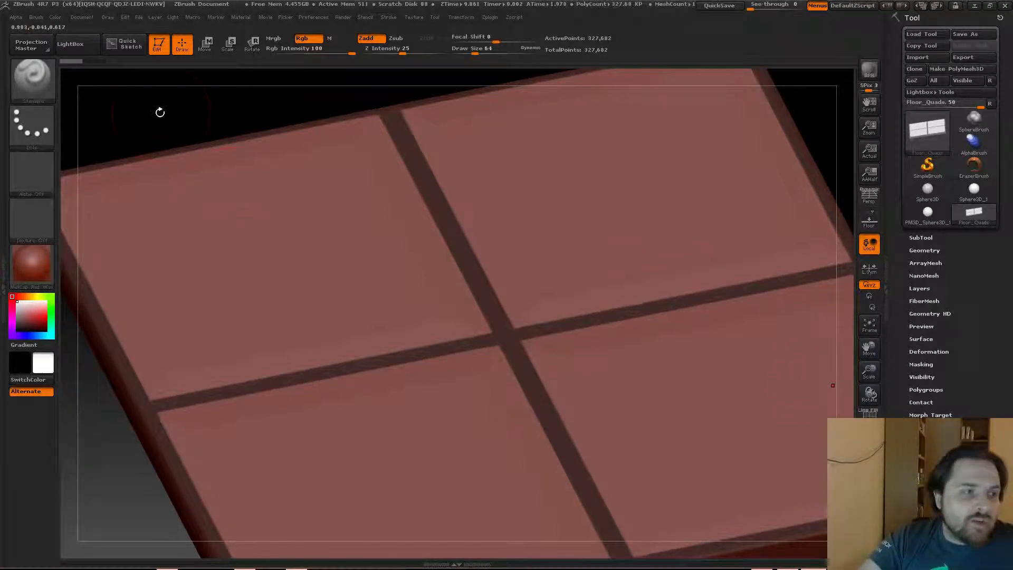
Try freehand Standard brush strokes across the two upper tiles at draw size 64 and Z Intensity 25, undoing each one.
mouse_move(293, 222)
mouse_down()
mouse_move(299, 210)
mouse_move(649, 222)
mouse_move(795, 193)
mouse_move(280, 256)
mouse_move(163, 378)
mouse_move(140, 285)
mouse_up()
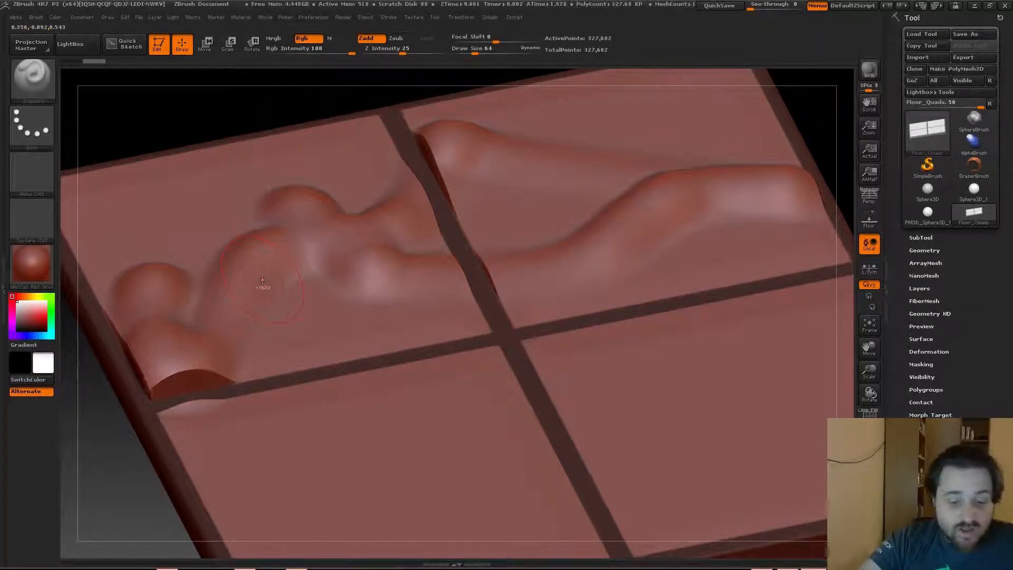
key(ctrl+z)
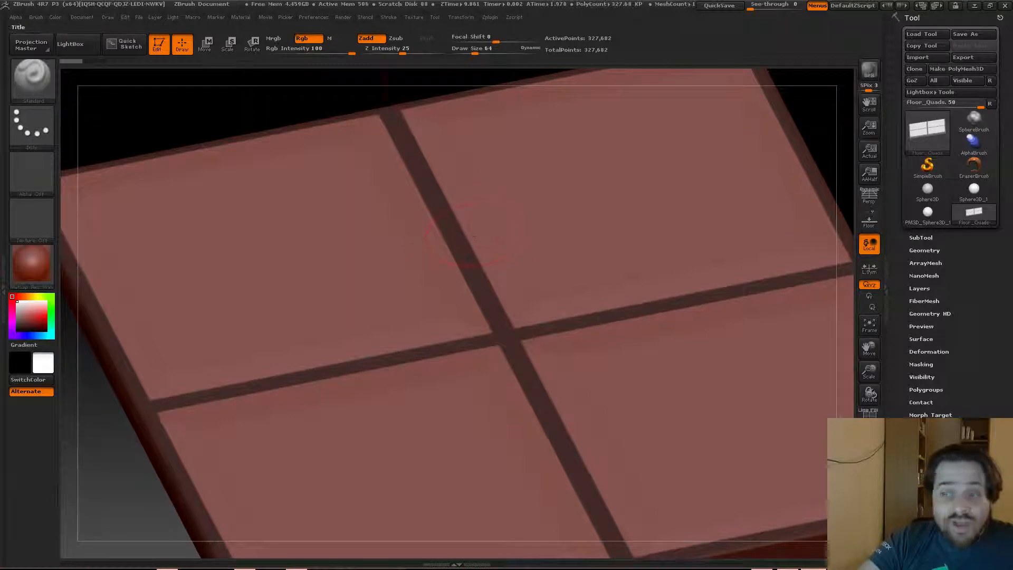
click(313, 18)
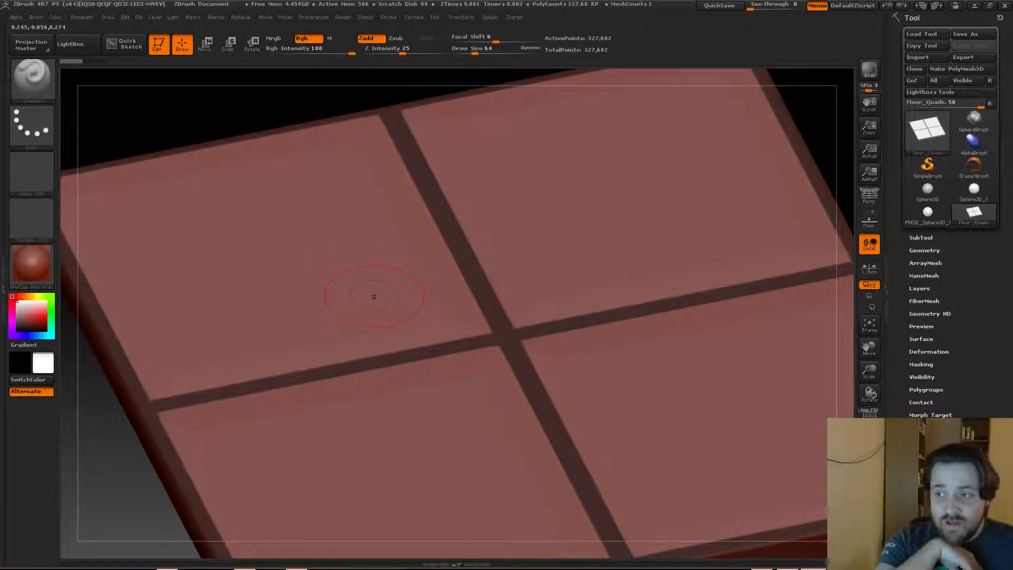
mouse_move(311, 174)
mouse_down()
mouse_move(327, 221)
mouse_move(597, 212)
mouse_up()
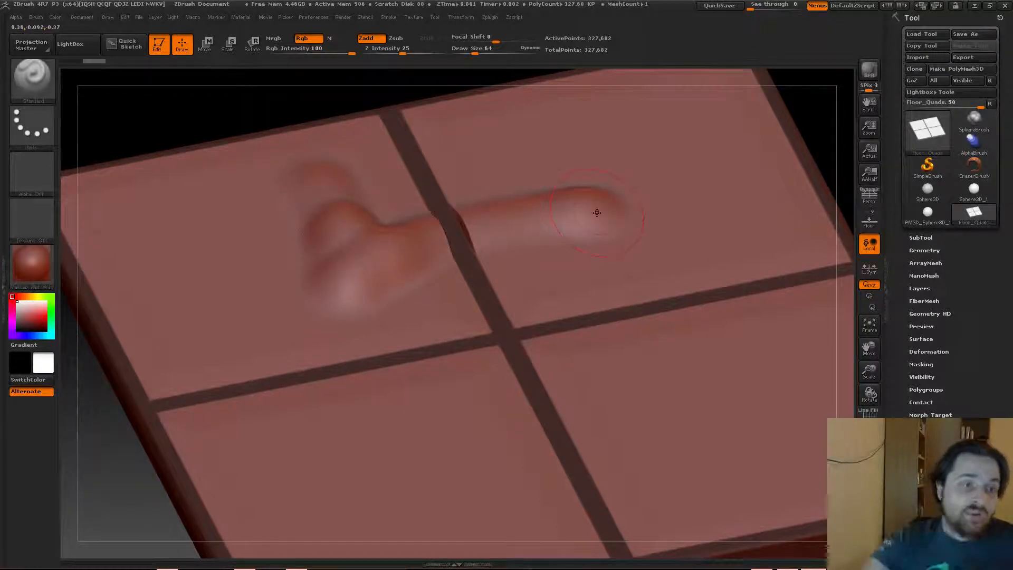
key(ctrl)
key(ctrl+z)
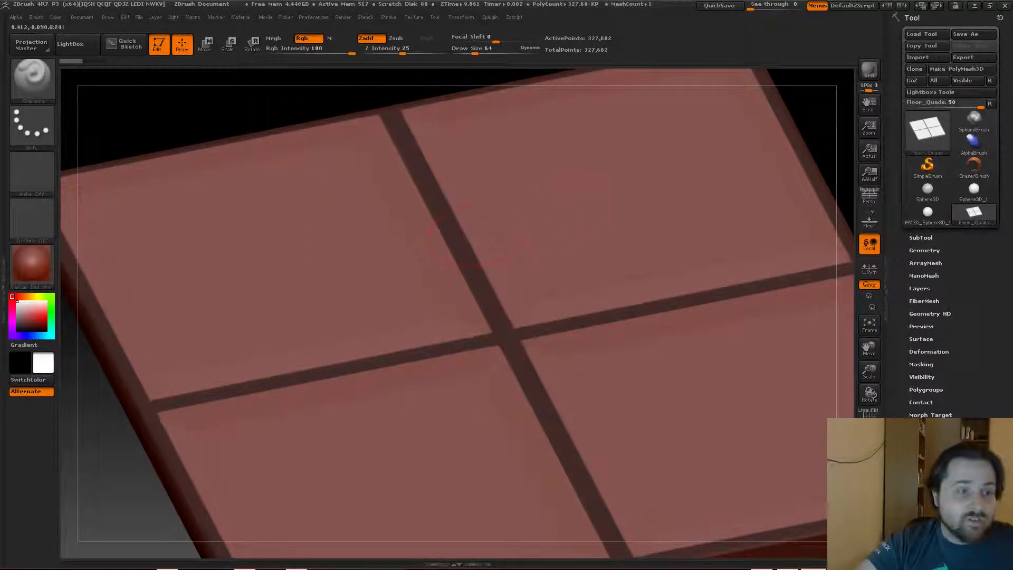
Set the Standard brush to draw size 709, Z Intensity 3 and focal shift -100.
drag(235, 115, 236, 121)
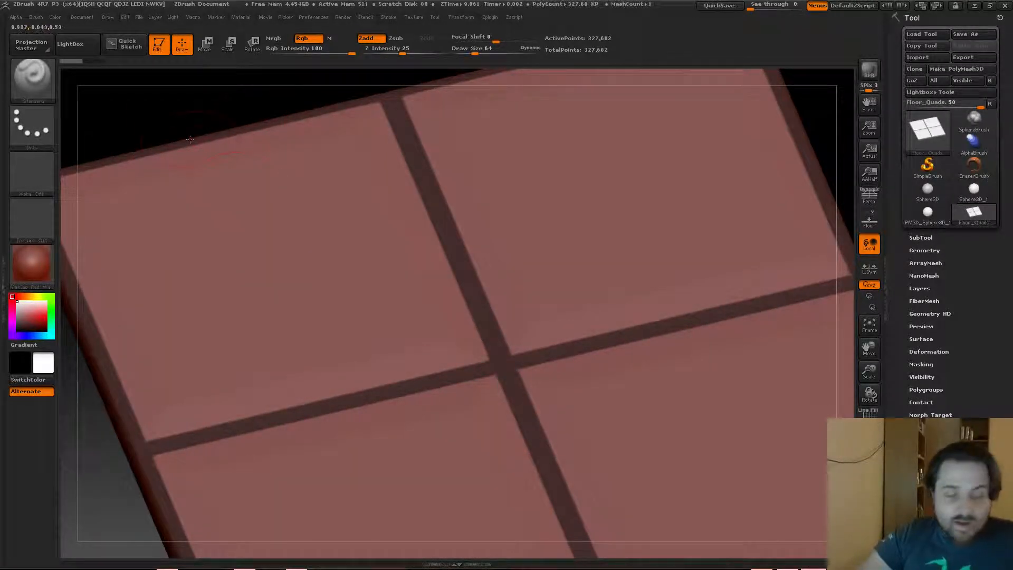
alt+drag(176, 97, 136, 81)
drag(231, 110, 236, 97)
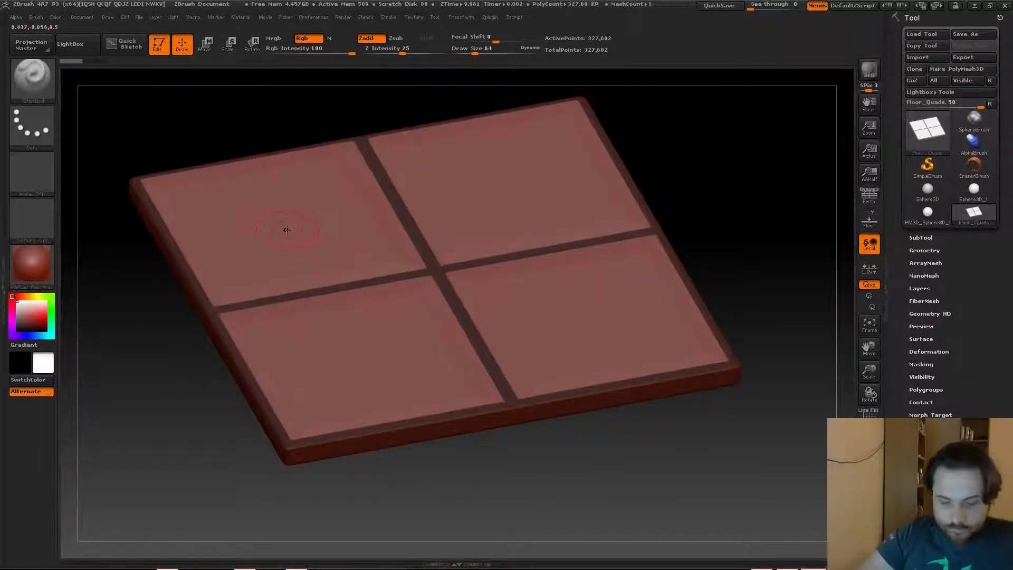
key(s)
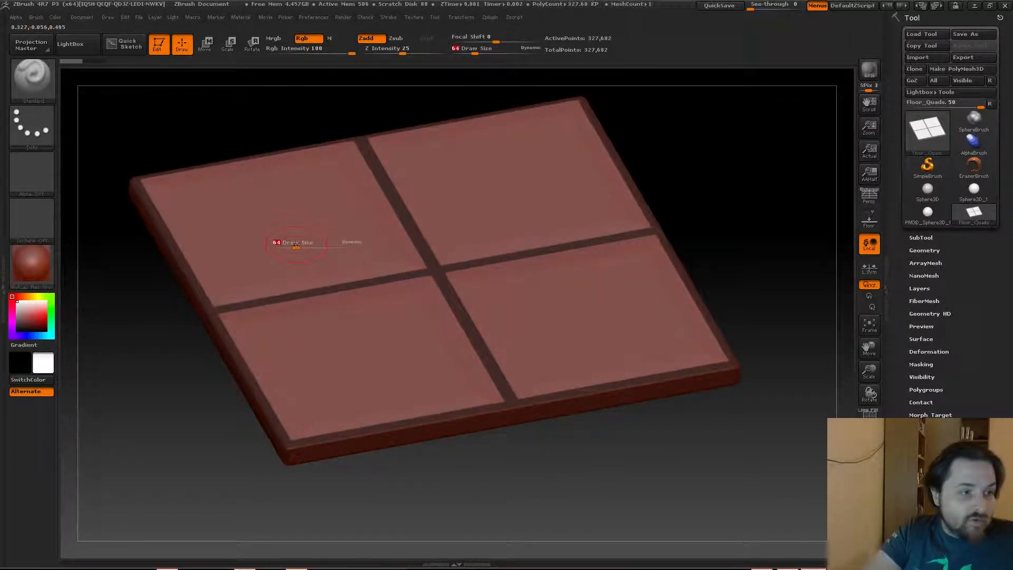
drag(295, 244, 344, 235)
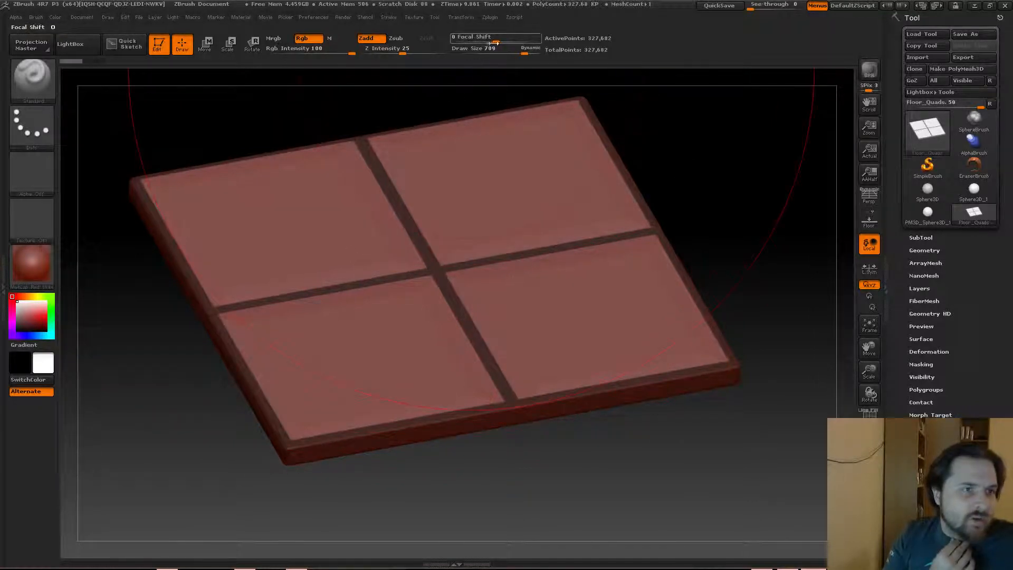
drag(495, 42, 547, 54)
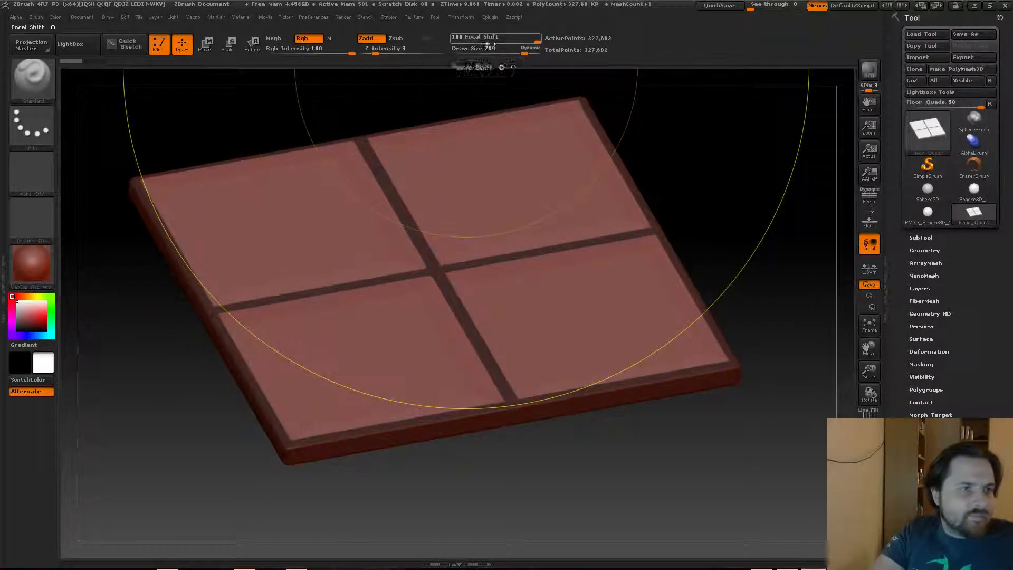
drag(507, 38, 442, 45)
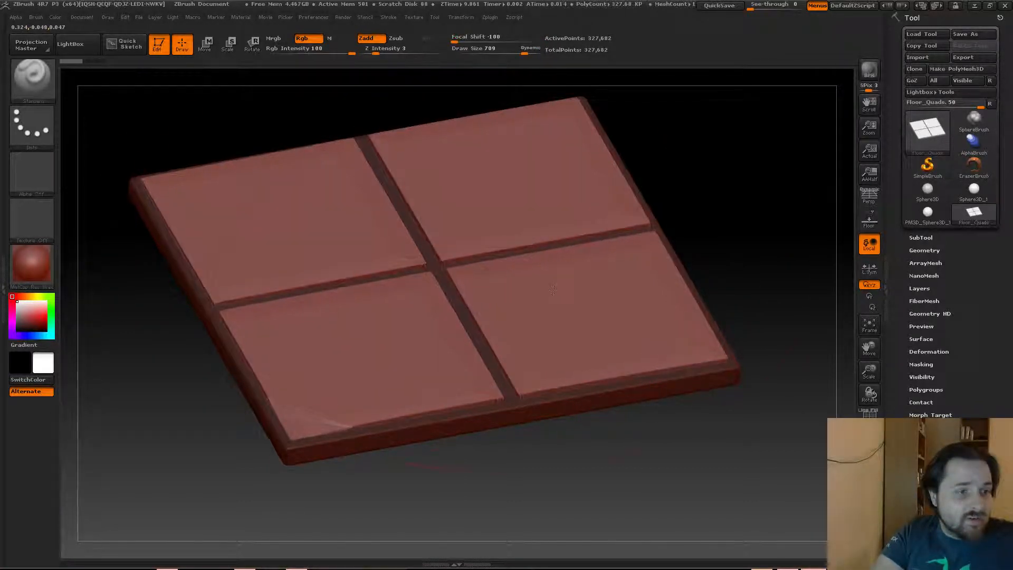
Undo the trial stroke and raise the tile surfaces with broad, low-intensity dabs around the floor's center.
key(ctrl)
key(ctrl+z)
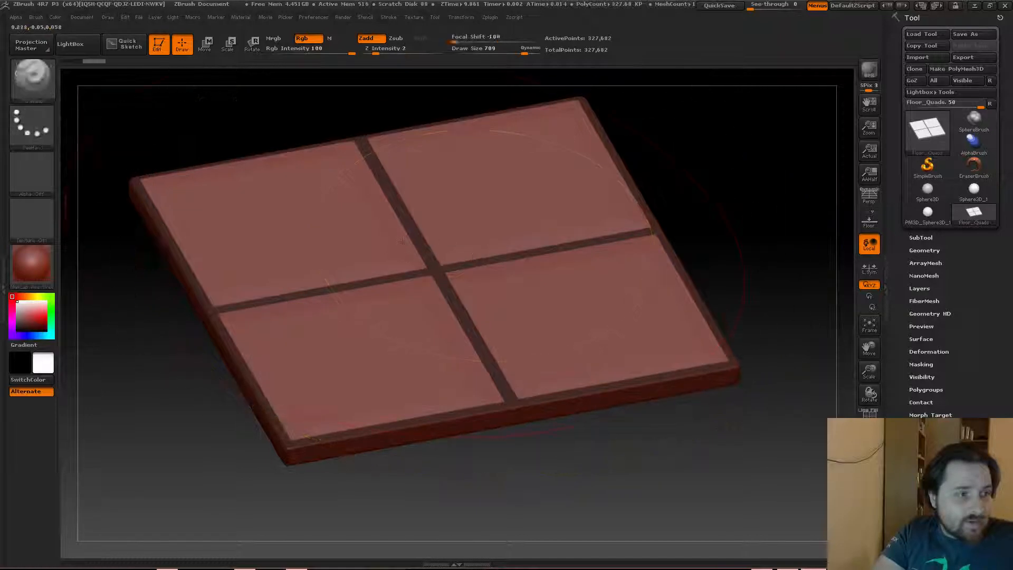
click(436, 275)
click(422, 259)
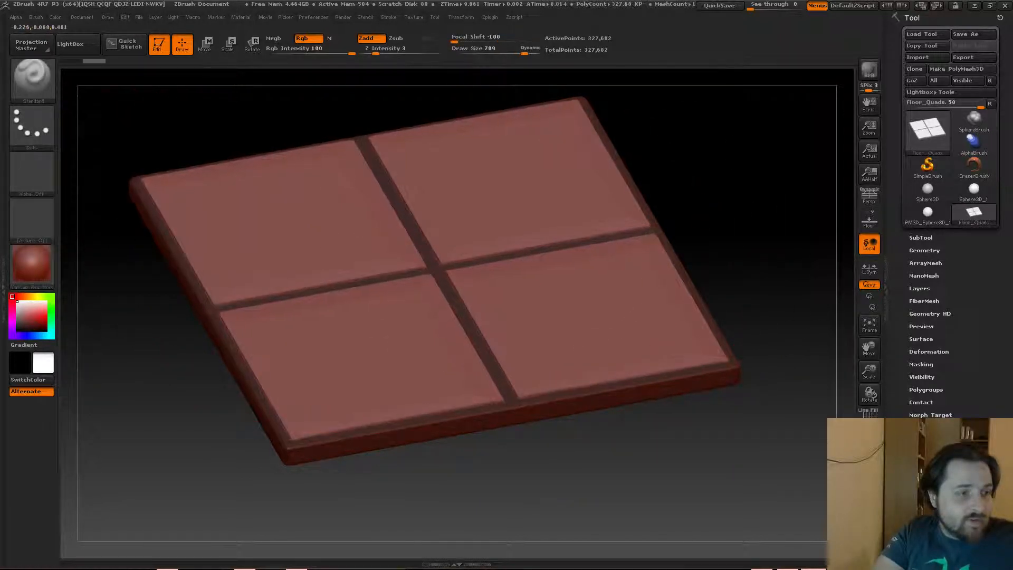
click(438, 272)
click(557, 208)
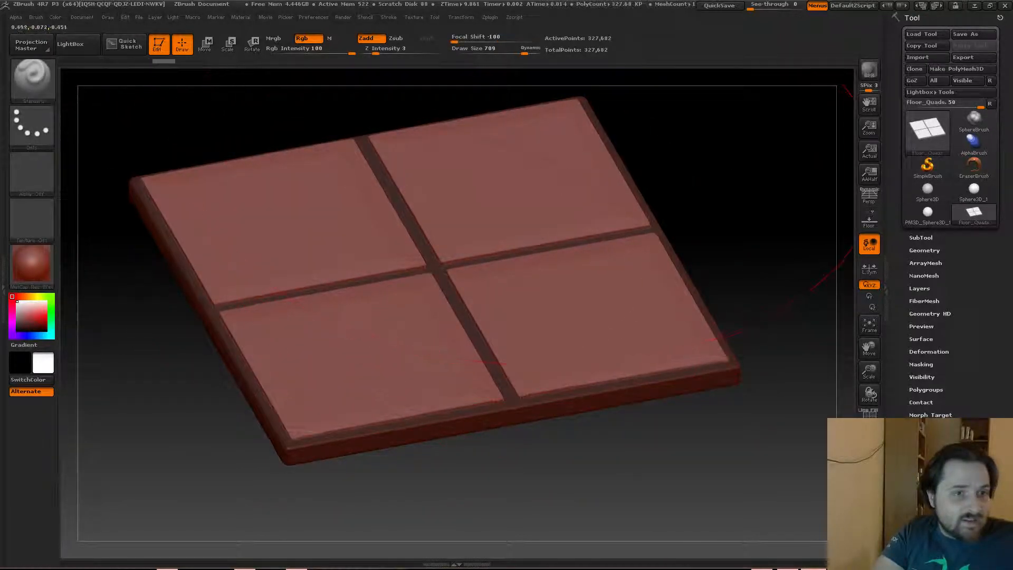
click(453, 270)
Smooth the raised edges of the four tiles.
drag(141, 377, 172, 357)
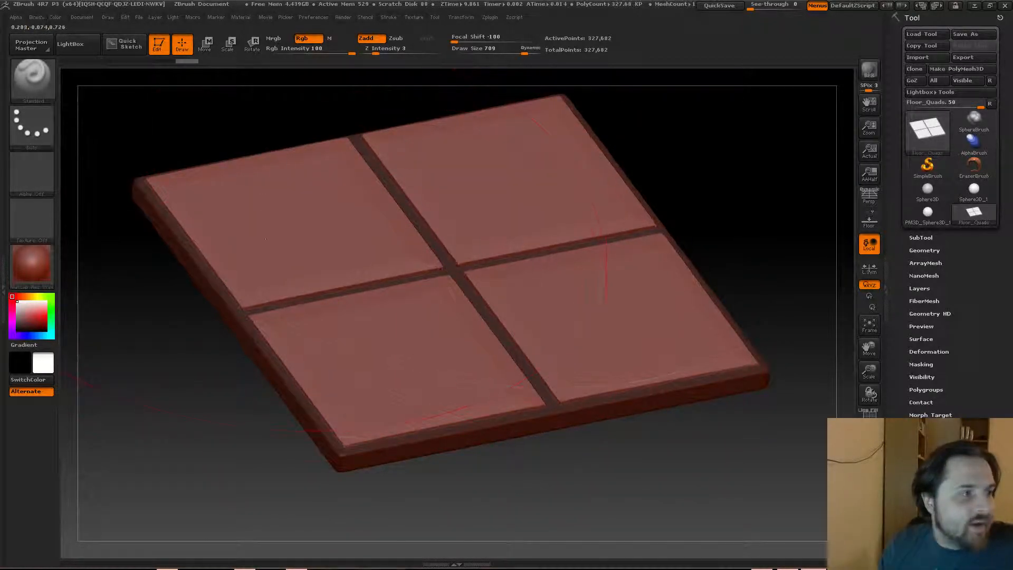
key(shift)
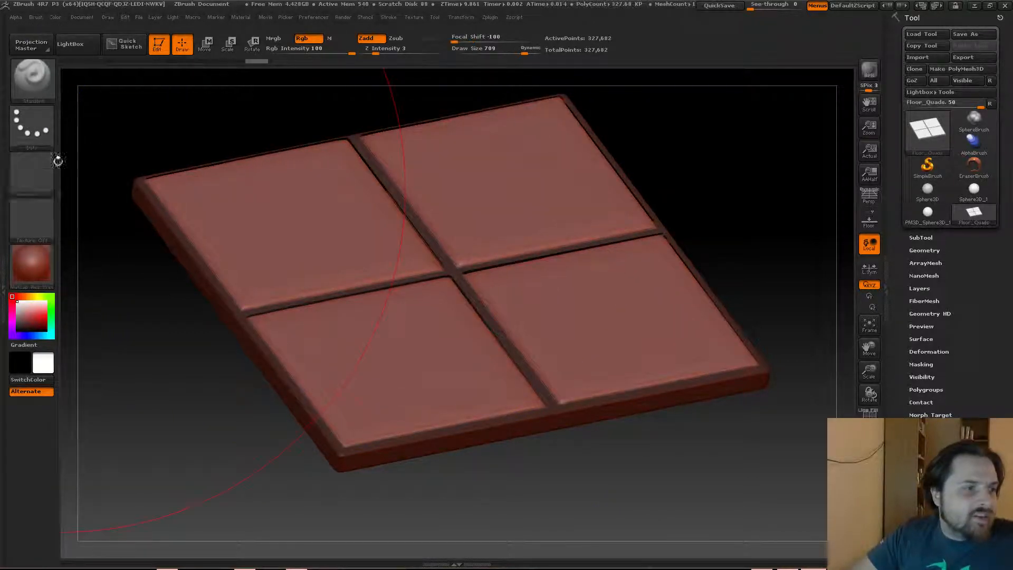
mouse_move(106, 140)
mouse_down()
mouse_move(101, 118)
mouse_move(111, 154)
mouse_move(127, 163)
mouse_up()
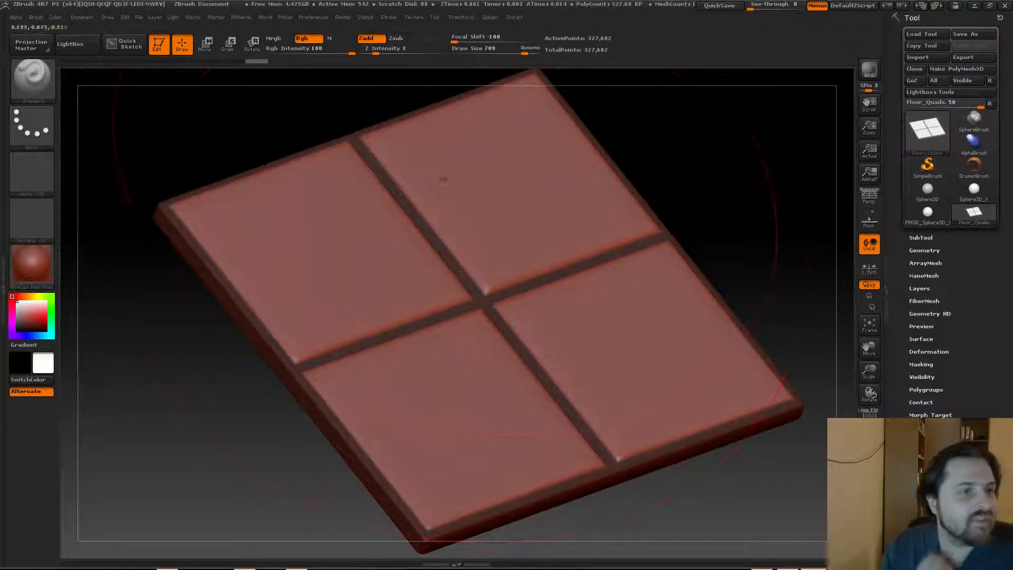
Set the Standard brush to draw size 226, focal shift 0 and Z Intensity 3.
click(39, 82)
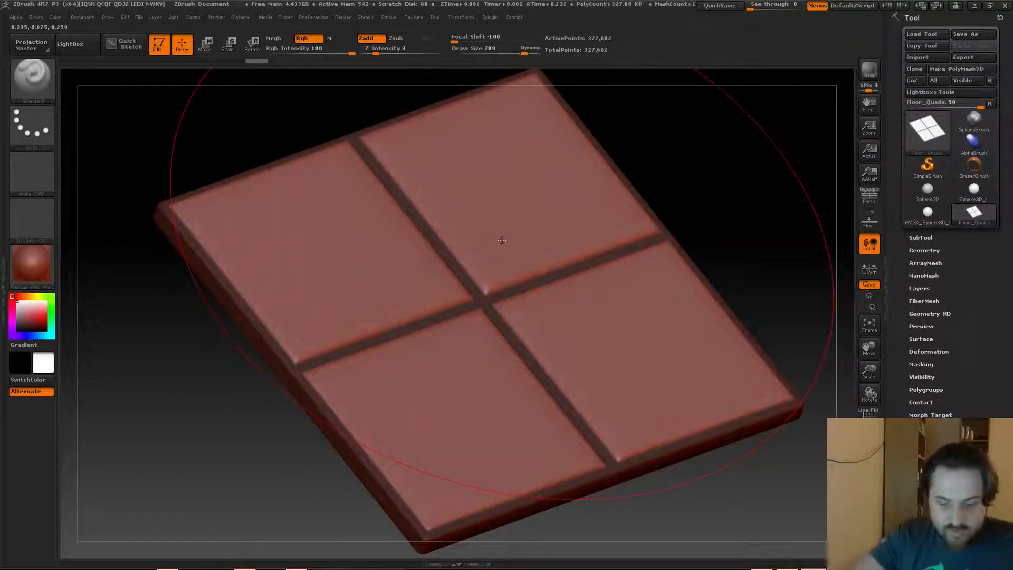
key(s)
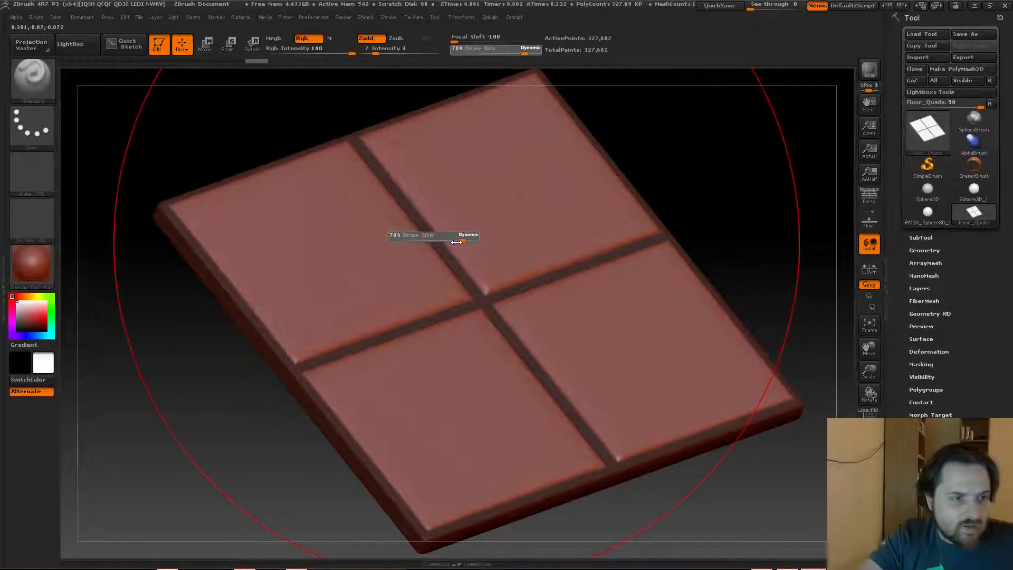
mouse_move(461, 238)
mouse_down()
mouse_move(423, 239)
mouse_move(431, 241)
mouse_up()
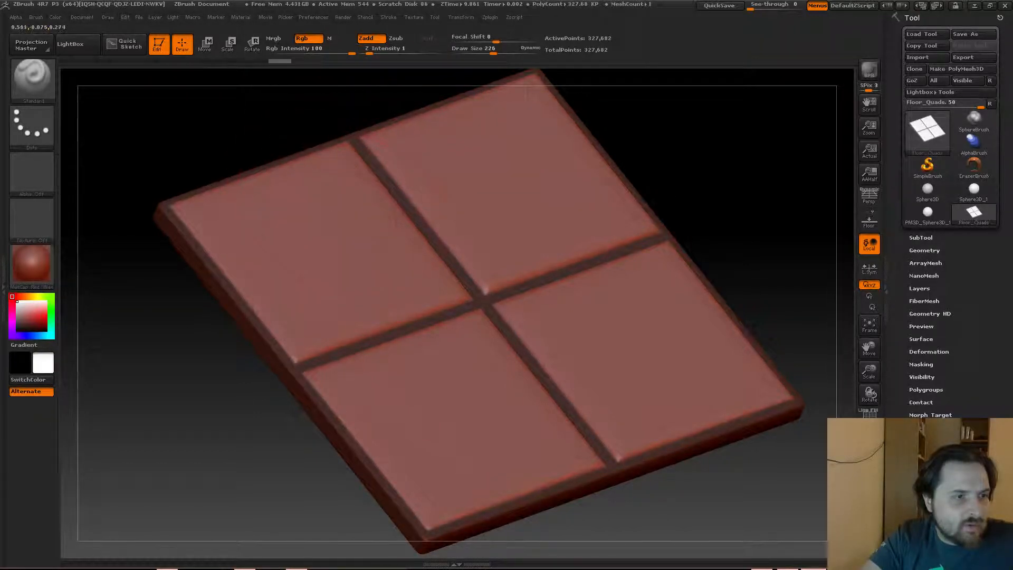
click(373, 53)
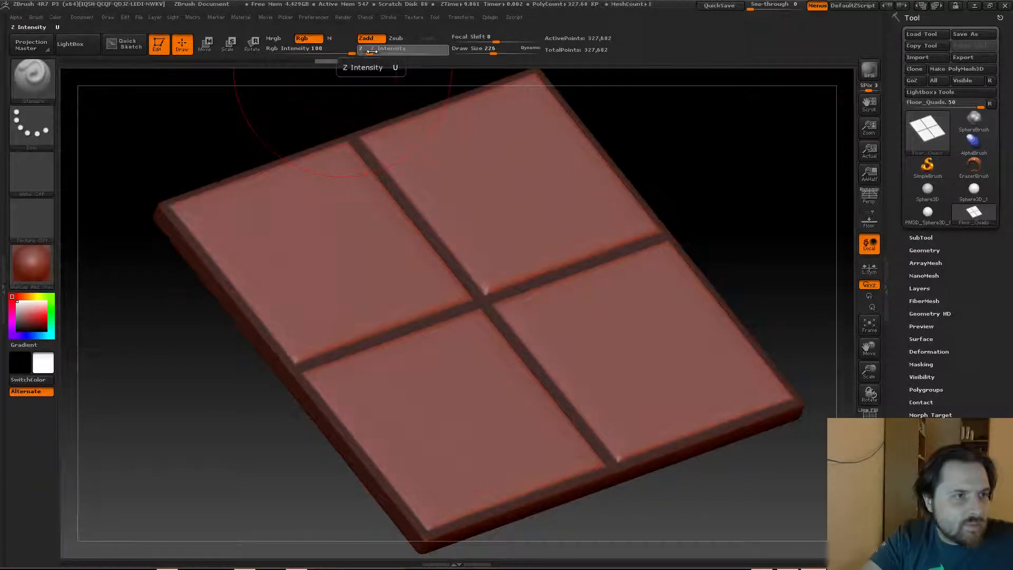
text(2)
key(Return)
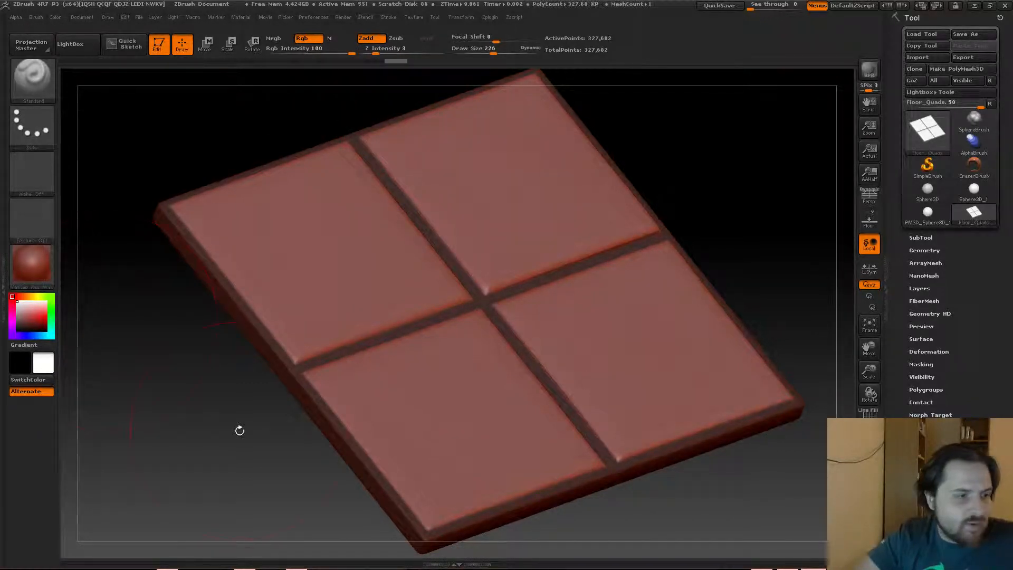
Sculpt subtle unevenness into the upper tiles with soft, low-intensity strokes across their surfaces.
drag(238, 429, 259, 381)
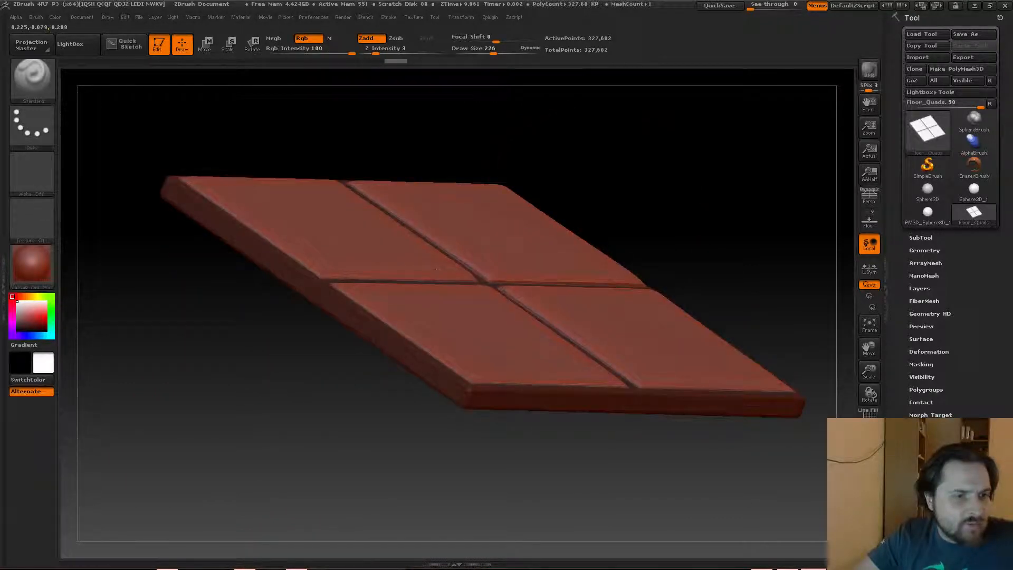
drag(411, 227, 332, 190)
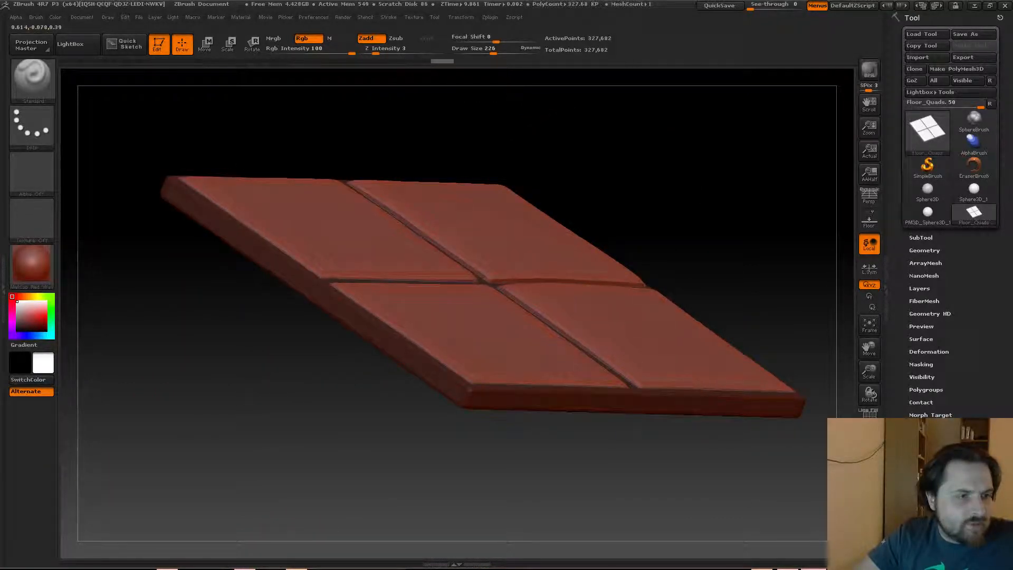
drag(322, 230, 562, 227)
mouse_move(441, 159)
mouse_down()
mouse_move(380, 151)
mouse_move(375, 199)
mouse_up()
drag(227, 144, 203, 125)
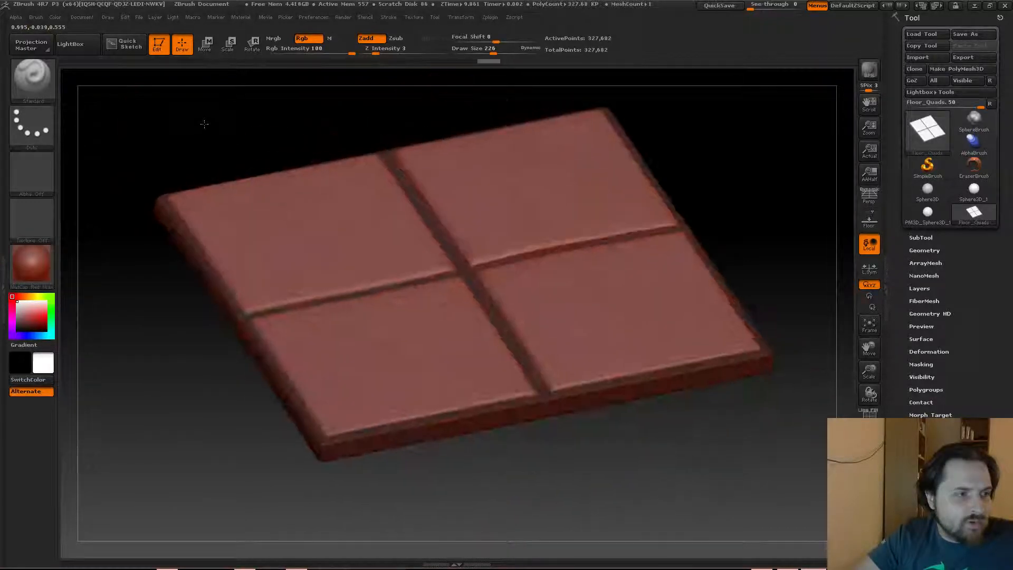
mouse_move(277, 127)
mouse_down()
mouse_move(269, 106)
mouse_move(280, 131)
mouse_up()
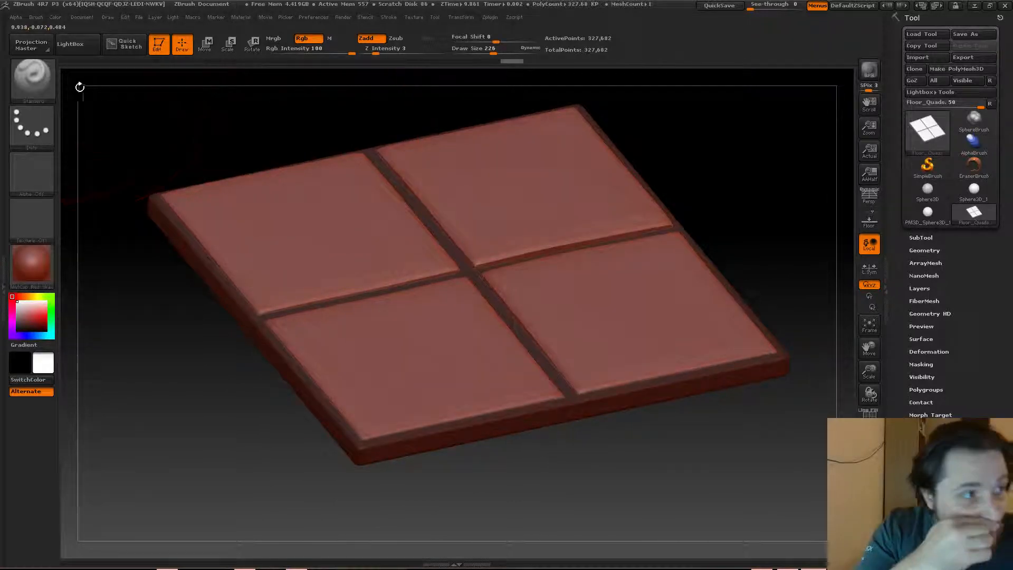
Select the ClayTubes brush and assign Alpha 15 to it.
click(33, 78)
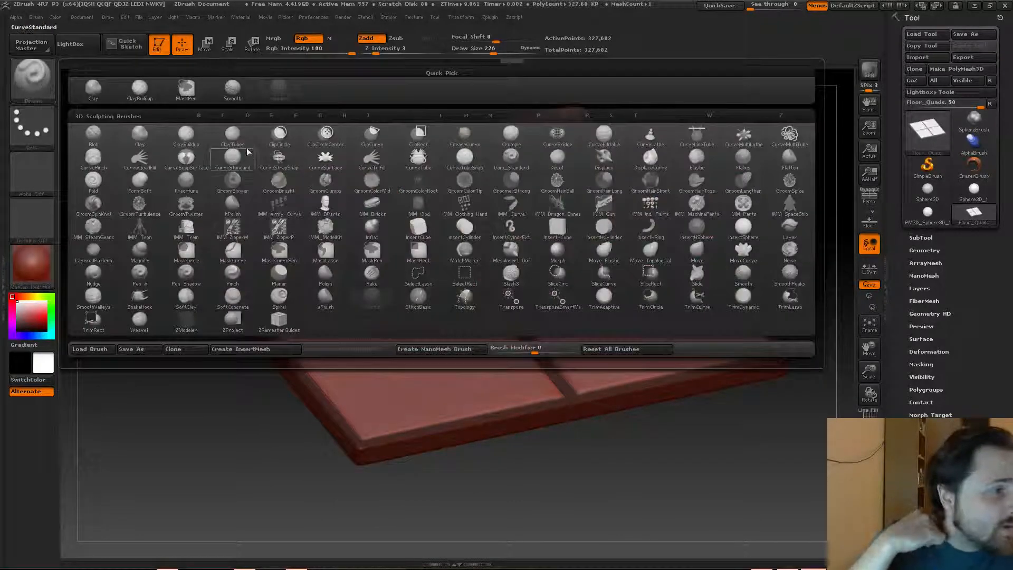
key(c)
key(t)
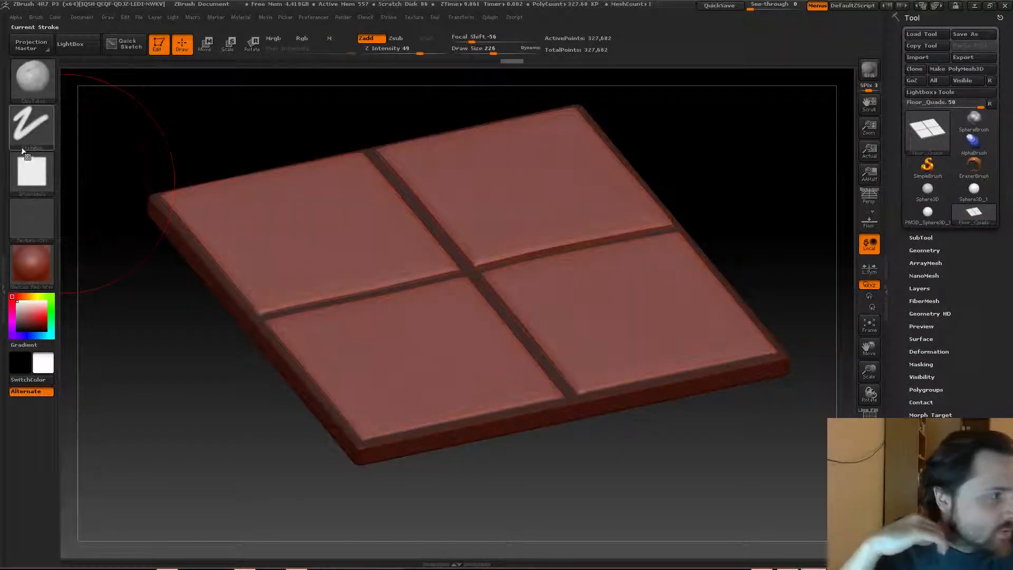
click(34, 185)
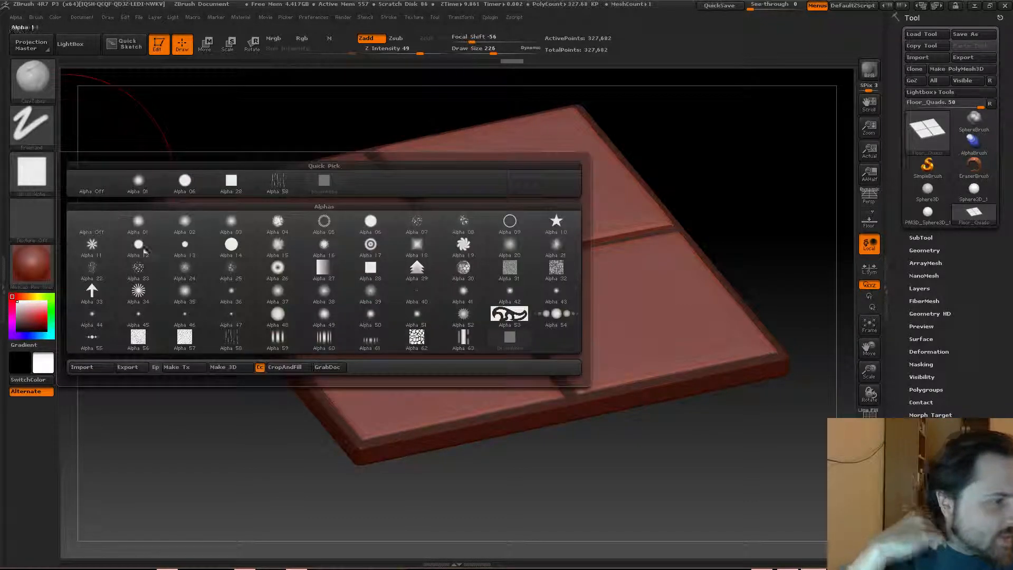
click(278, 246)
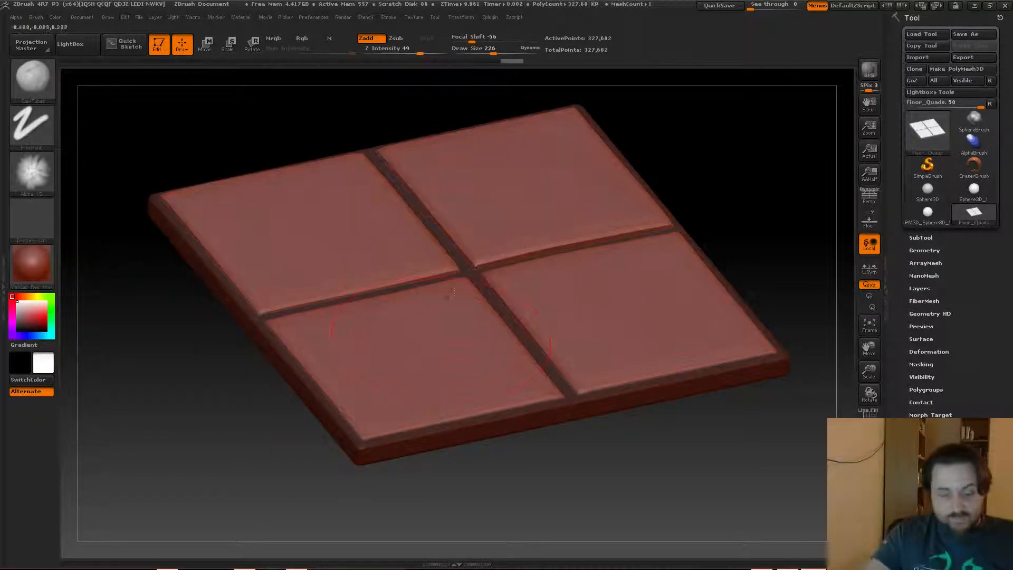
Chip and soften the tile edges near the central joint using the Blob brush at draw size 28, with smoothing.
key(b)
click(453, 285)
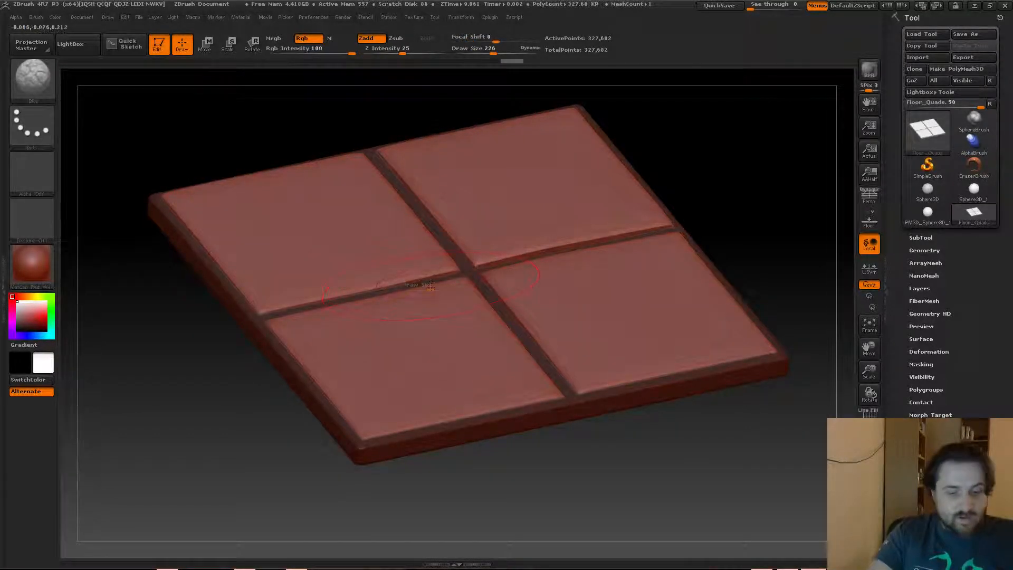
drag(431, 286, 407, 285)
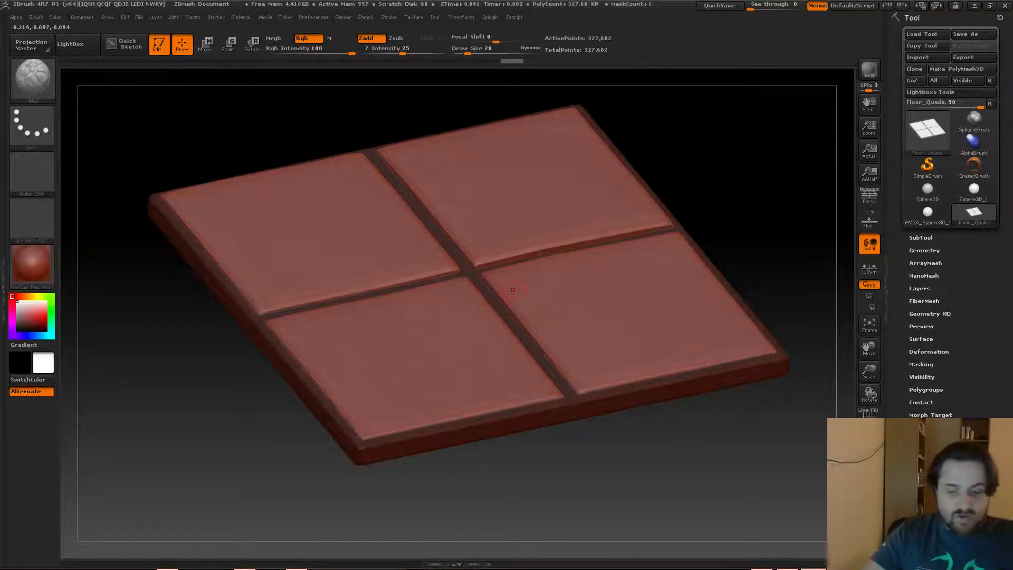
alt+drag(227, 395, 273, 482)
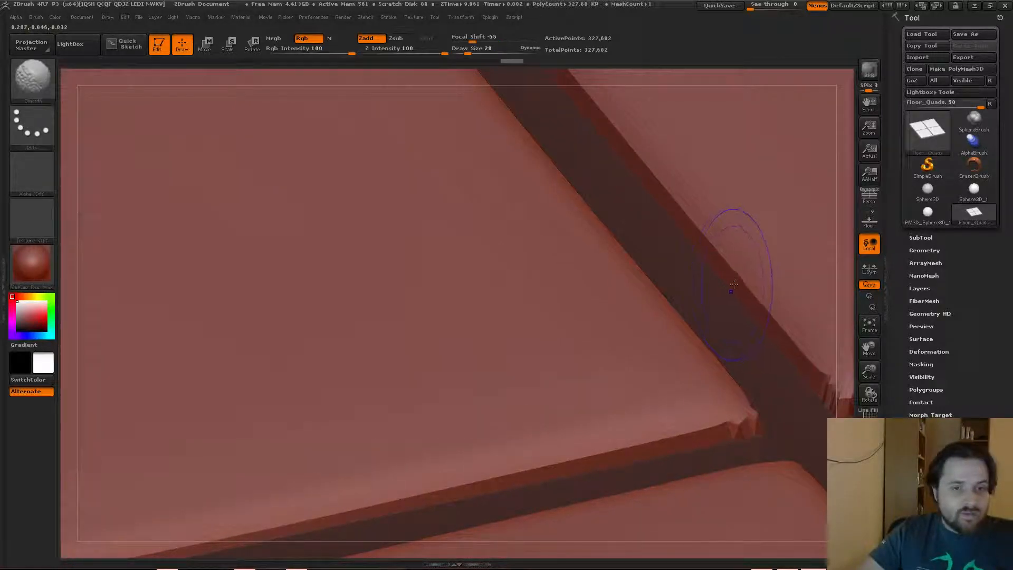
shift+drag(730, 289, 815, 390)
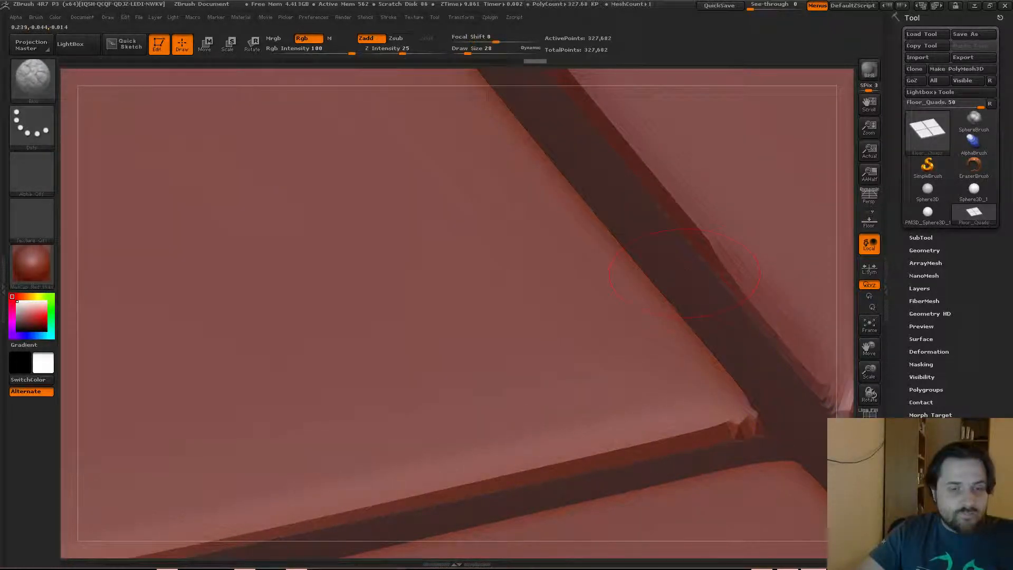
mouse_move(715, 253)
alt+mouse_down()
mouse_move(660, 233)
mouse_move(680, 233)
alt+mouse_up()
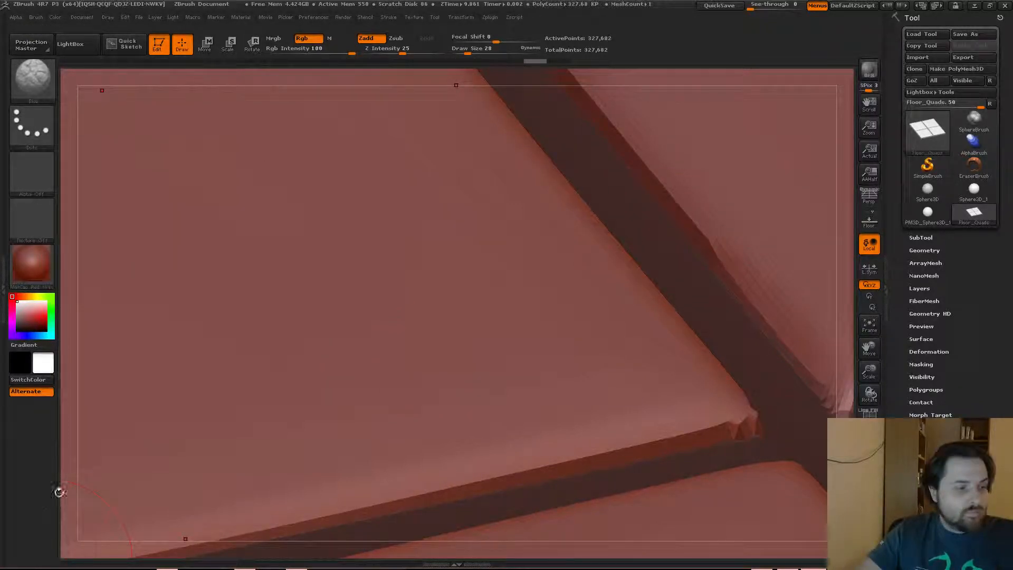
Lower the Blob brush's Z Intensity to 10 and roughen both edges of the upper-left tile near the central joint.
drag(705, 254, 709, 224)
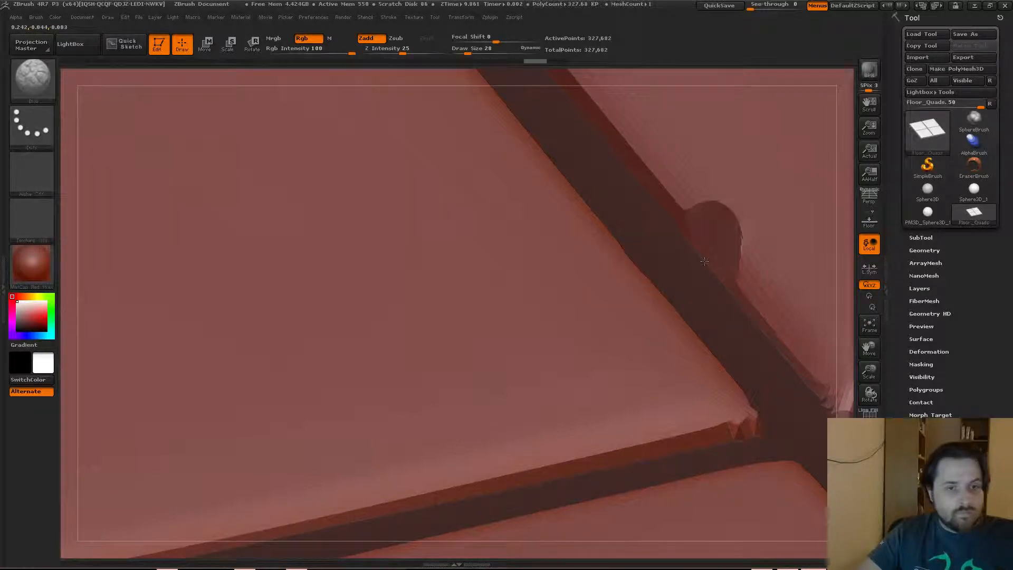
key(ctrl+z)
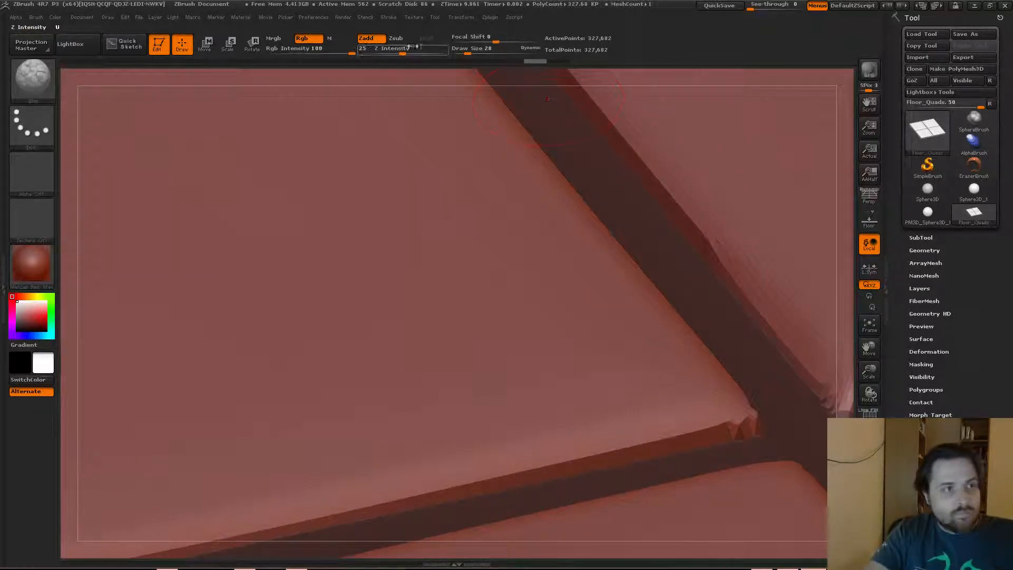
drag(403, 49, 375, 55)
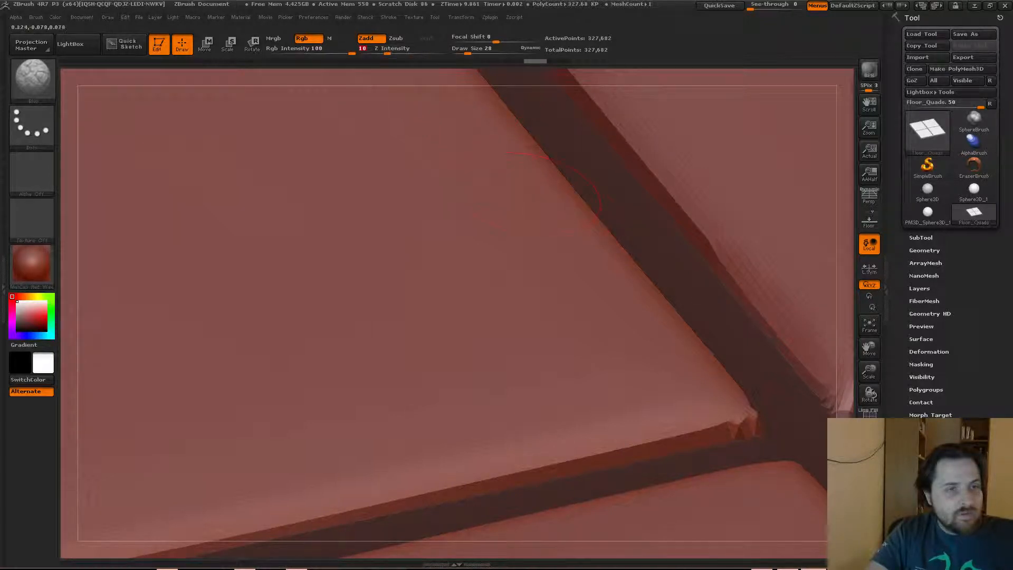
mouse_move(655, 319)
mouse_down()
mouse_move(684, 377)
mouse_move(692, 426)
mouse_move(596, 453)
mouse_up()
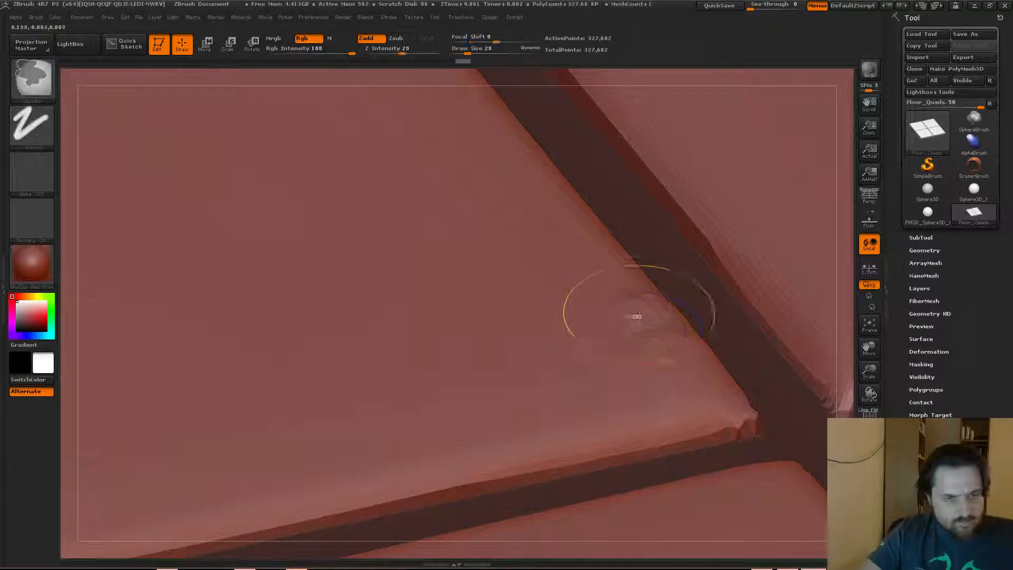
ctrl+click(624, 300)
key(ctrl+z)
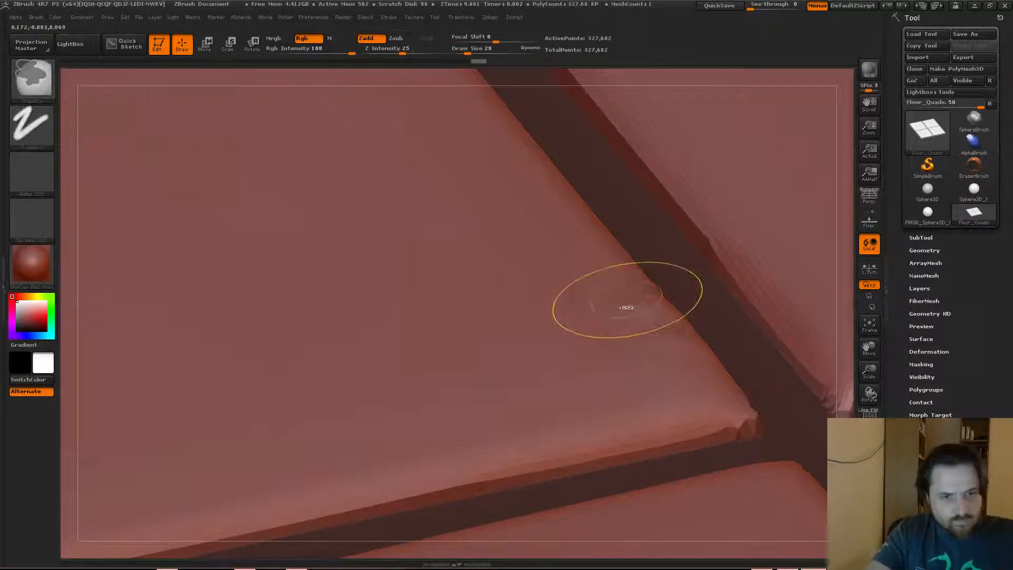
drag(628, 283, 554, 201)
mouse_move(700, 369)
mouse_down()
mouse_move(654, 423)
mouse_move(401, 477)
mouse_move(240, 528)
mouse_move(463, 465)
mouse_up()
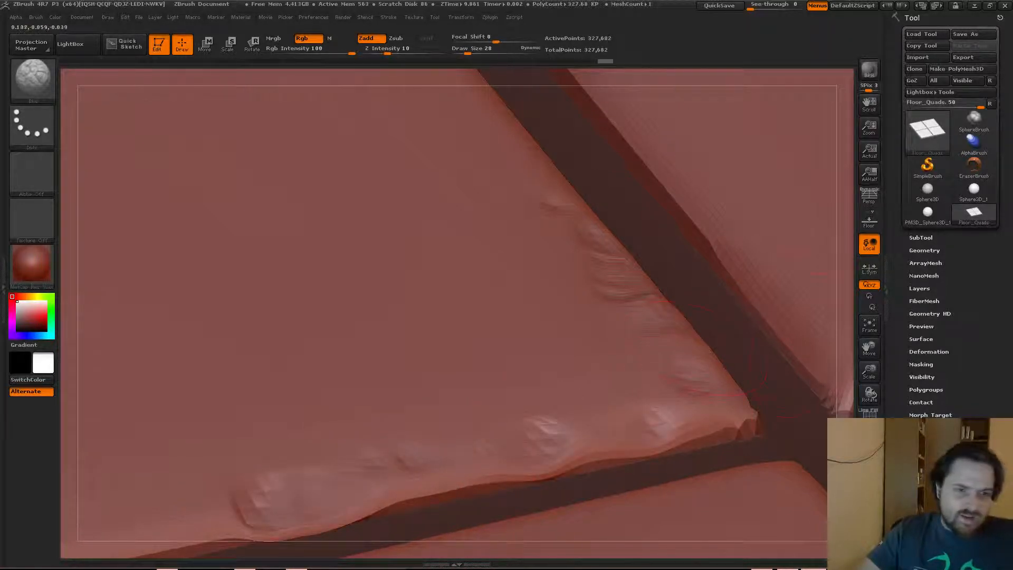
Chip the facing edges of the two upper tiles farther along the joint that separates them.
drag(781, 328, 572, 79)
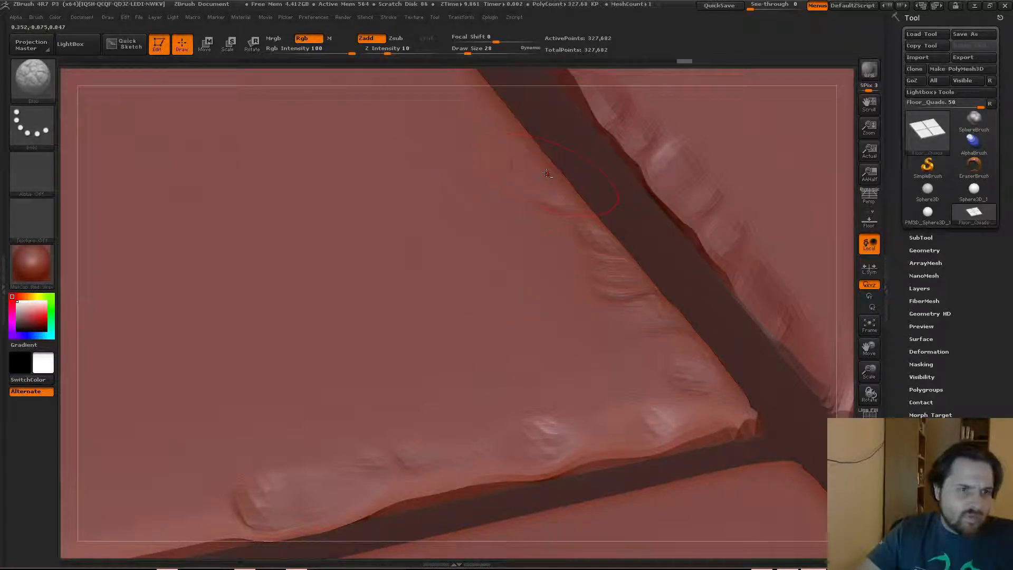
drag(507, 145, 504, 114)
drag(465, 75, 484, 78)
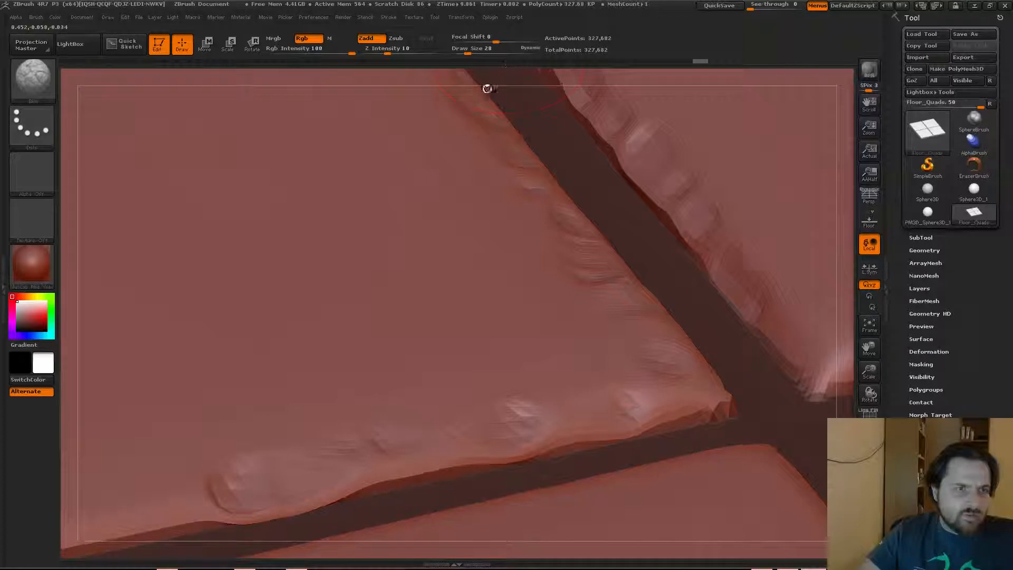
Gouge the upper-right tile's edge along the cross joint and soften the chips with smoothing.
drag(487, 89, 248, 267)
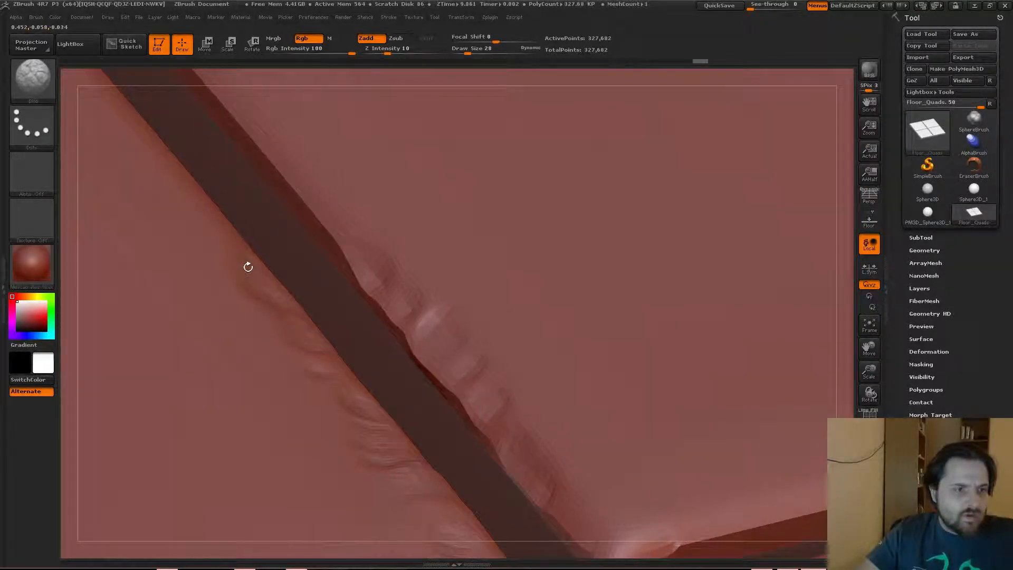
alt+right_drag(232, 266, 100, 58)
mouse_move(549, 330)
mouse_down()
mouse_move(520, 319)
mouse_move(565, 295)
mouse_move(534, 321)
mouse_move(845, 240)
mouse_up()
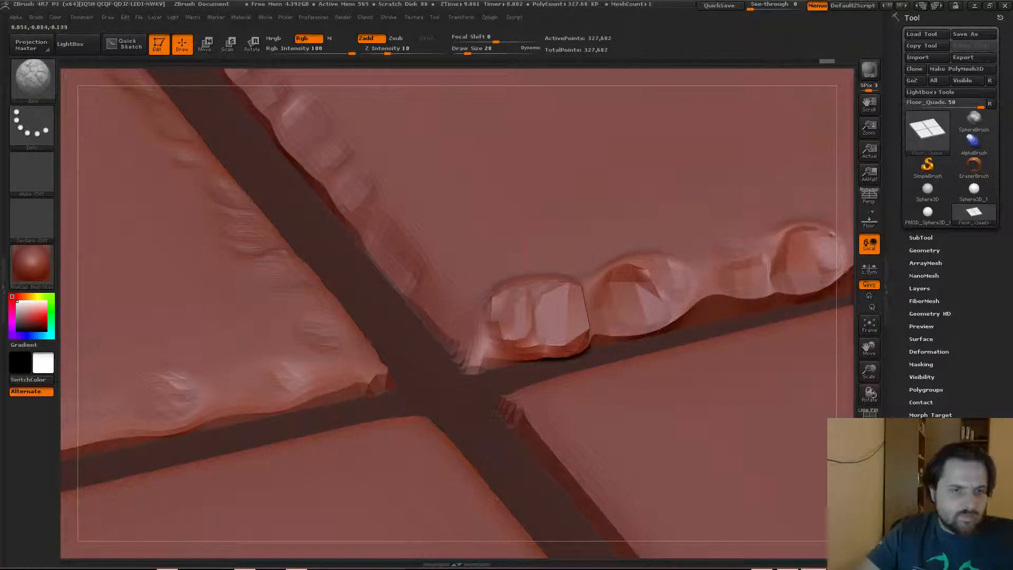
mouse_move(587, 295)
mouse_down()
mouse_move(470, 330)
mouse_move(417, 248)
mouse_move(501, 304)
mouse_move(596, 279)
mouse_up()
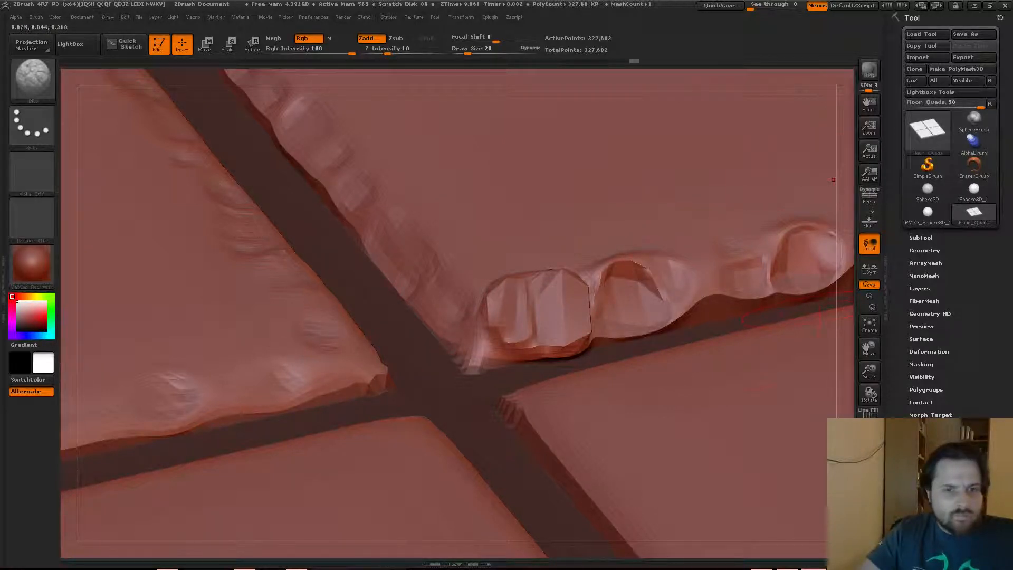
mouse_move(851, 287)
mouse_down()
mouse_move(674, 283)
mouse_move(549, 296)
mouse_move(319, 351)
mouse_move(377, 373)
mouse_move(482, 283)
mouse_move(591, 274)
mouse_move(494, 283)
mouse_move(294, 346)
mouse_up()
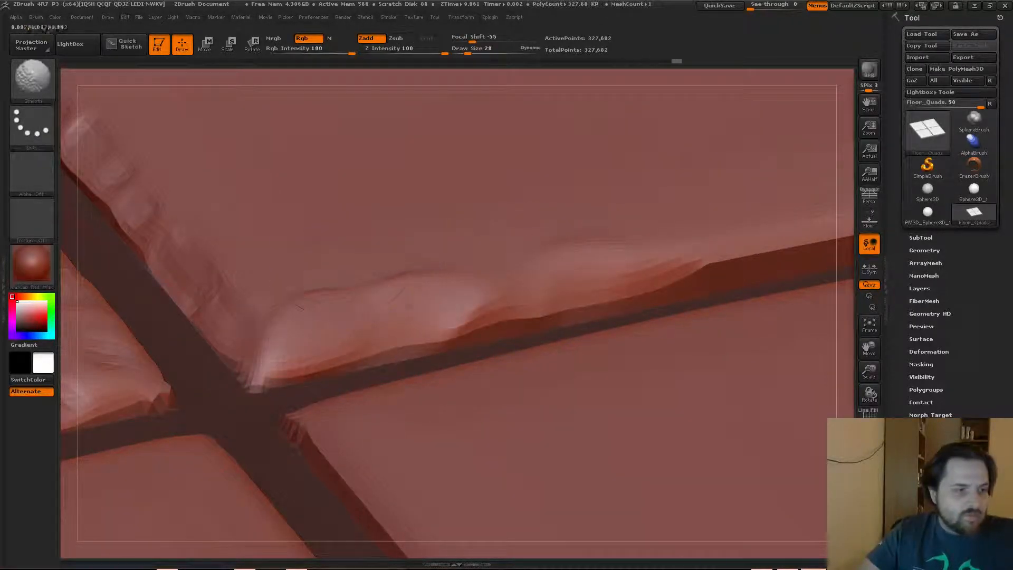
Set Z Intensity to 4 and rework the upper-right tile's smoothed edge with finer, shallower chips.
drag(390, 51, 378, 52)
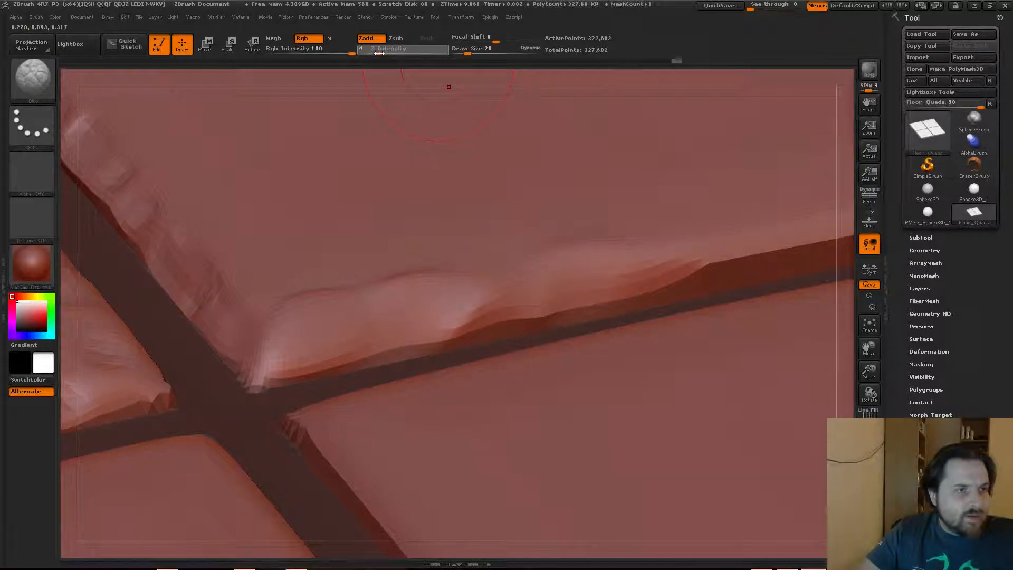
mouse_move(545, 326)
mouse_down()
mouse_move(516, 276)
mouse_move(575, 279)
mouse_move(757, 249)
mouse_move(299, 374)
mouse_up()
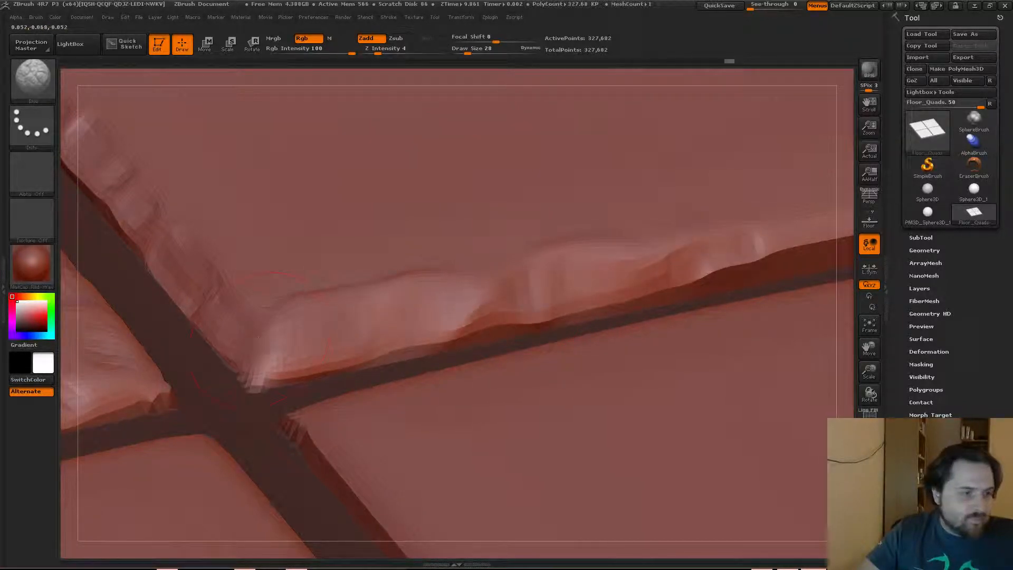
drag(459, 266, 478, 283)
drag(496, 280, 628, 264)
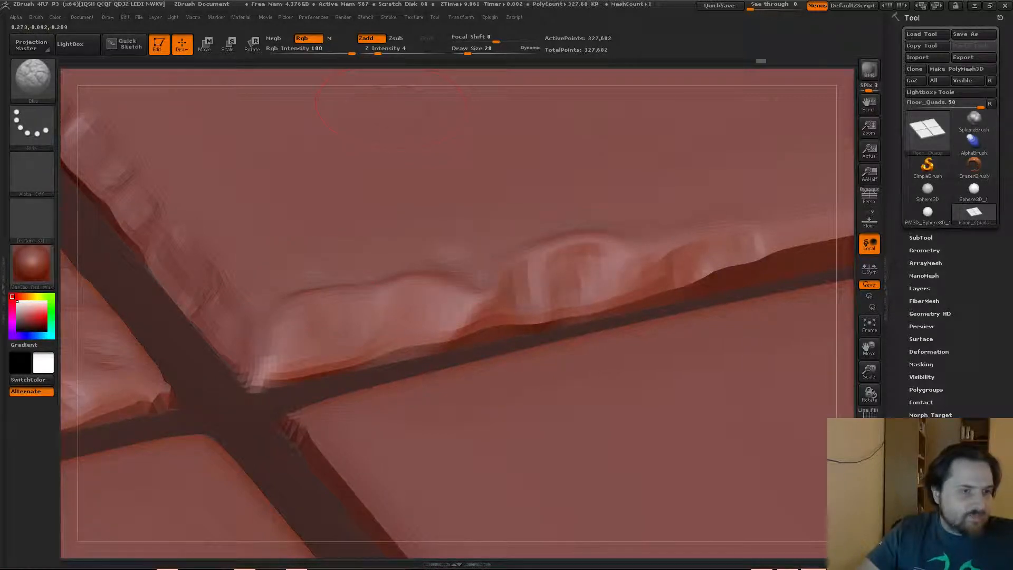
mouse_move(778, 248)
mouse_down()
mouse_move(839, 240)
mouse_move(737, 242)
mouse_up()
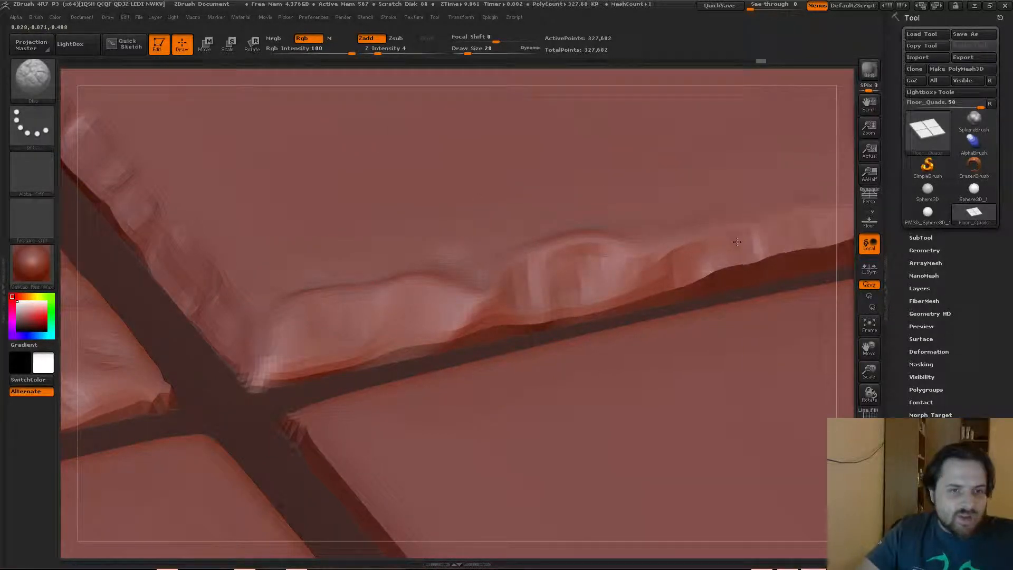
Roughen the lower tiles' edges around the central joint, raising the Blob brush's Z Intensity to 12 for deeper chips.
mouse_move(372, 525)
mouse_down()
mouse_move(351, 488)
mouse_move(284, 425)
mouse_move(343, 475)
mouse_move(422, 422)
mouse_move(533, 374)
mouse_move(693, 341)
mouse_up()
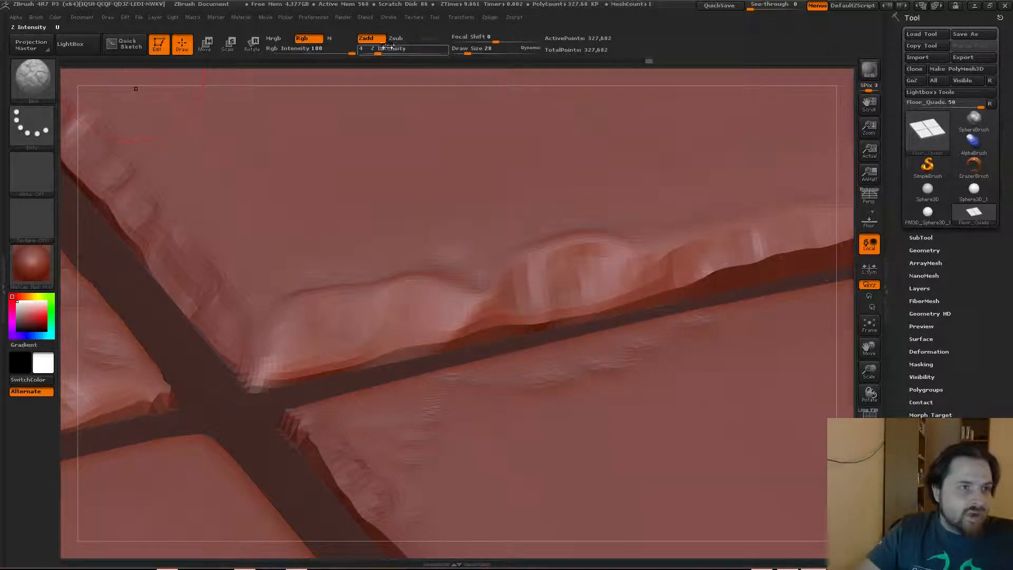
drag(375, 57, 396, 55)
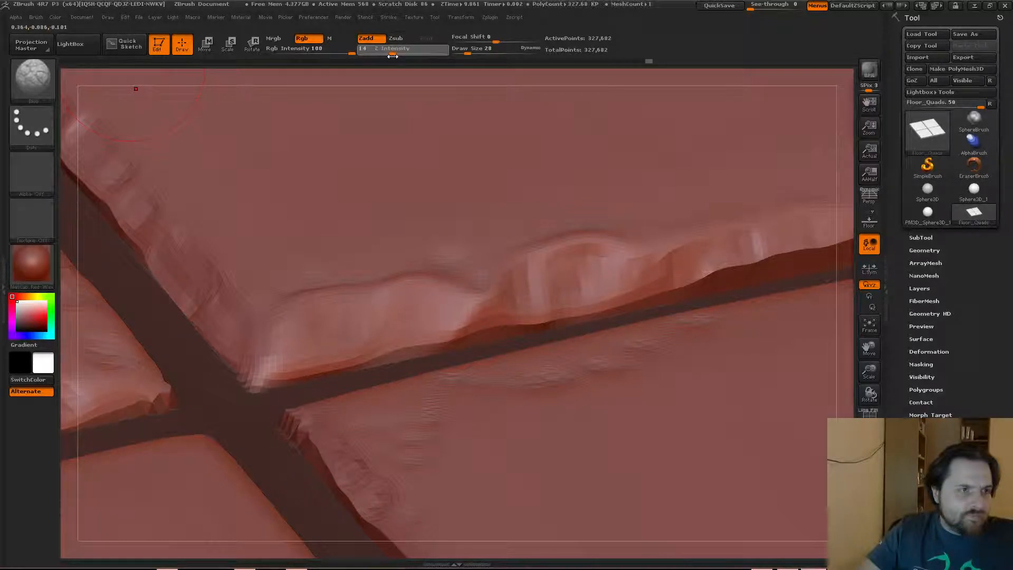
drag(674, 338, 823, 300)
mouse_move(317, 465)
mouse_down()
mouse_move(327, 427)
mouse_move(370, 523)
mouse_move(449, 528)
mouse_up()
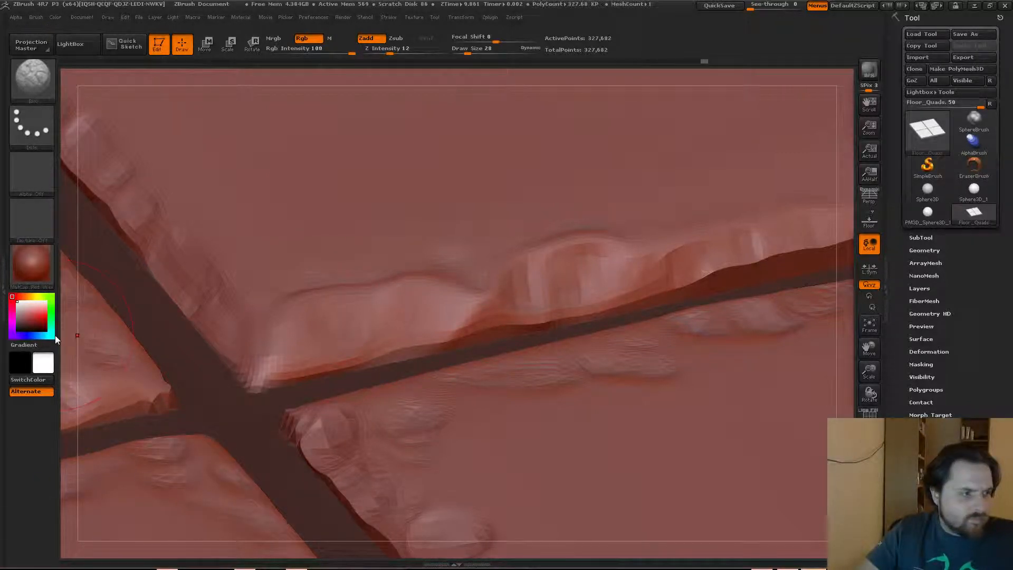
Extend the chipping along the upper-right tile's joint edge to the outer border and onto the lower-right tile's outer corner.
mouse_move(64, 331)
mouse_down()
mouse_move(335, 351)
mouse_move(427, 432)
mouse_move(528, 396)
mouse_up()
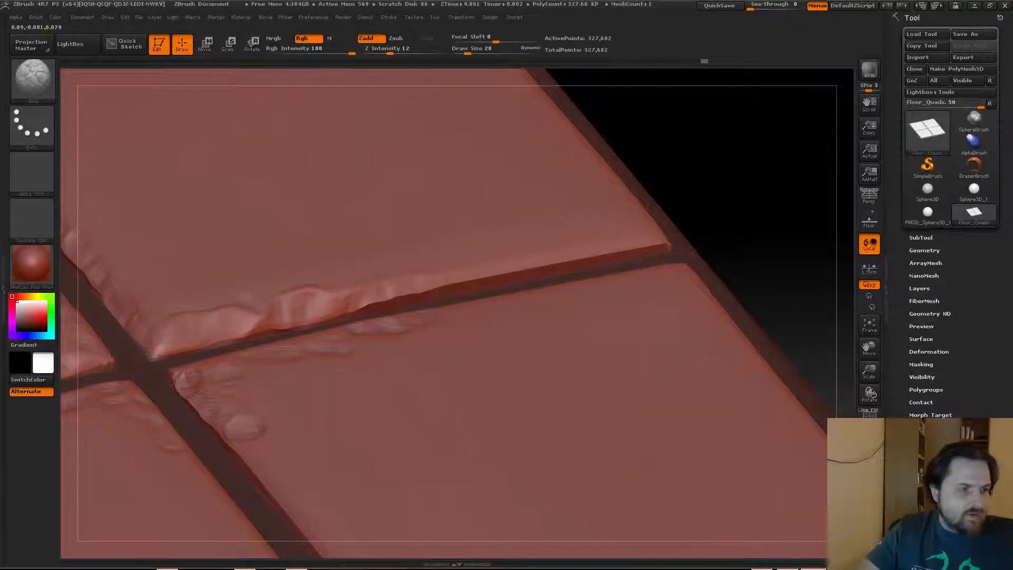
drag(237, 315, 209, 329)
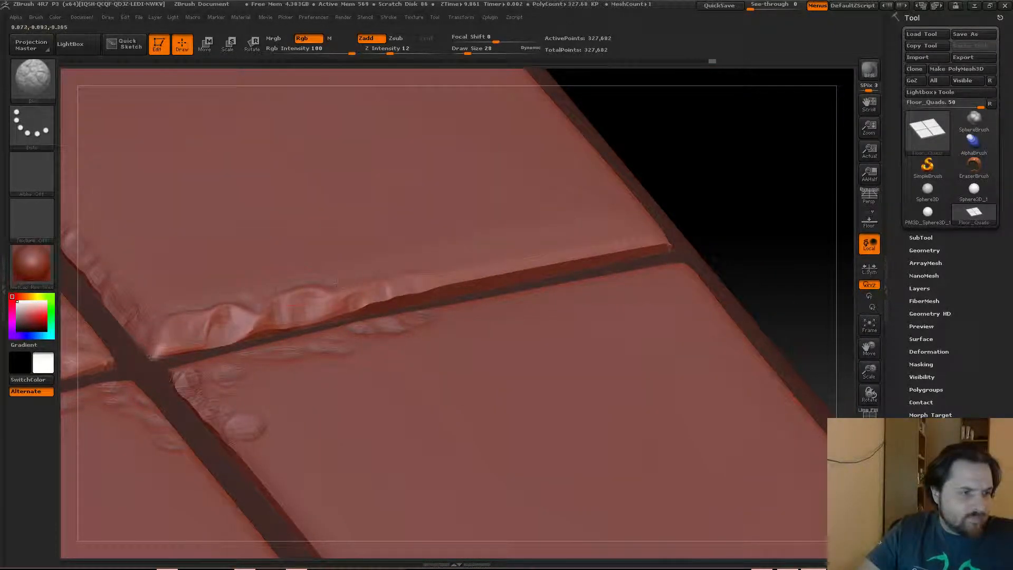
mouse_move(360, 292)
mouse_down()
mouse_move(633, 249)
mouse_move(731, 318)
mouse_up()
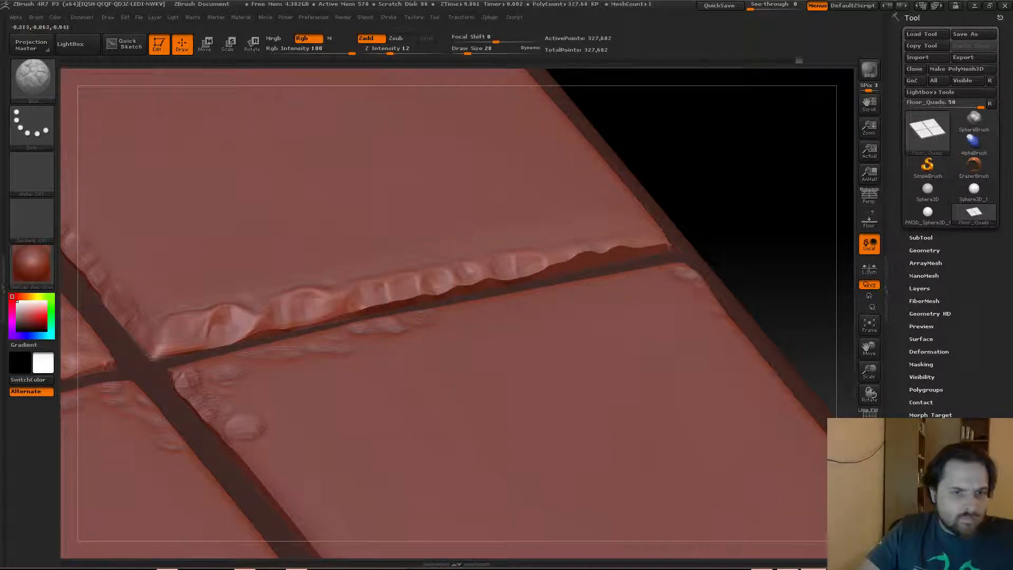
drag(752, 358, 766, 372)
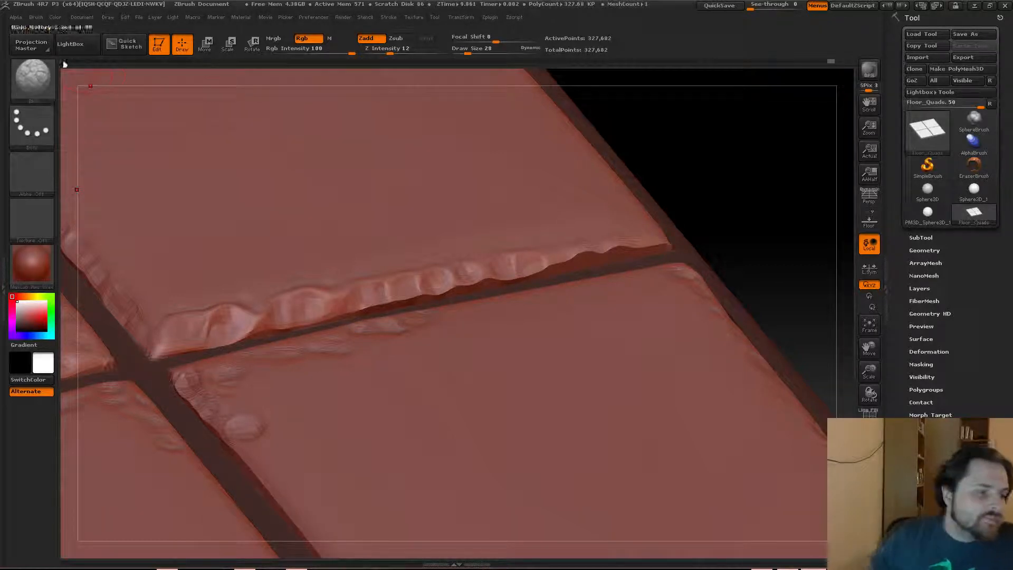
Switch to the ClayTubes brush and wear down the facing edges of the upper-right and lower-right tiles.
click(39, 83)
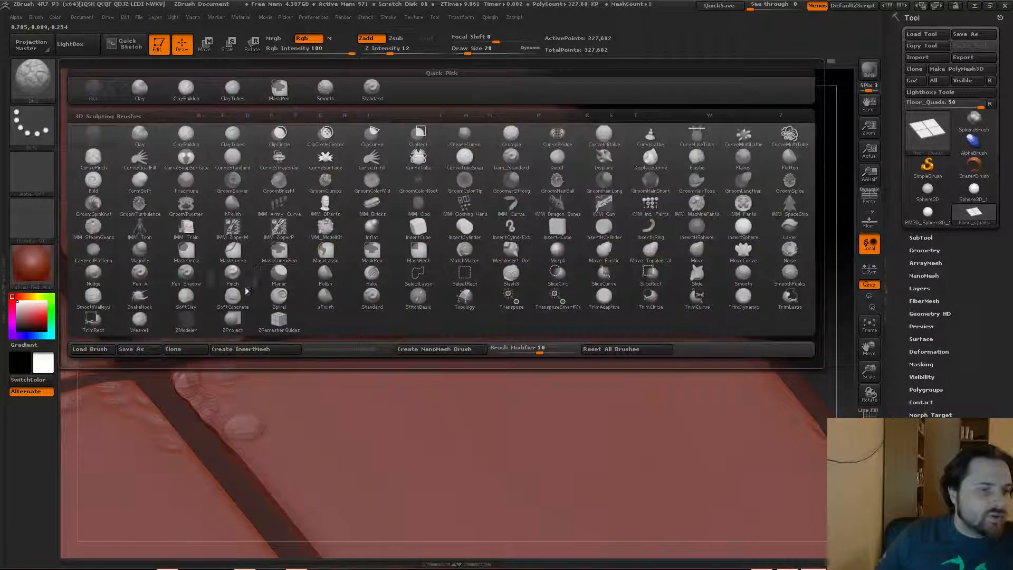
click(229, 140)
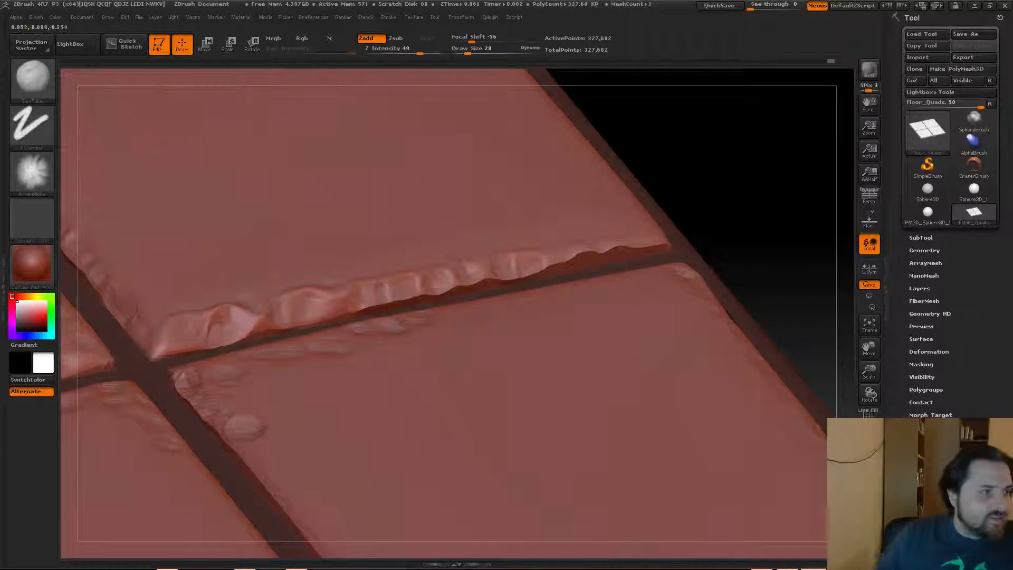
drag(181, 331, 662, 242)
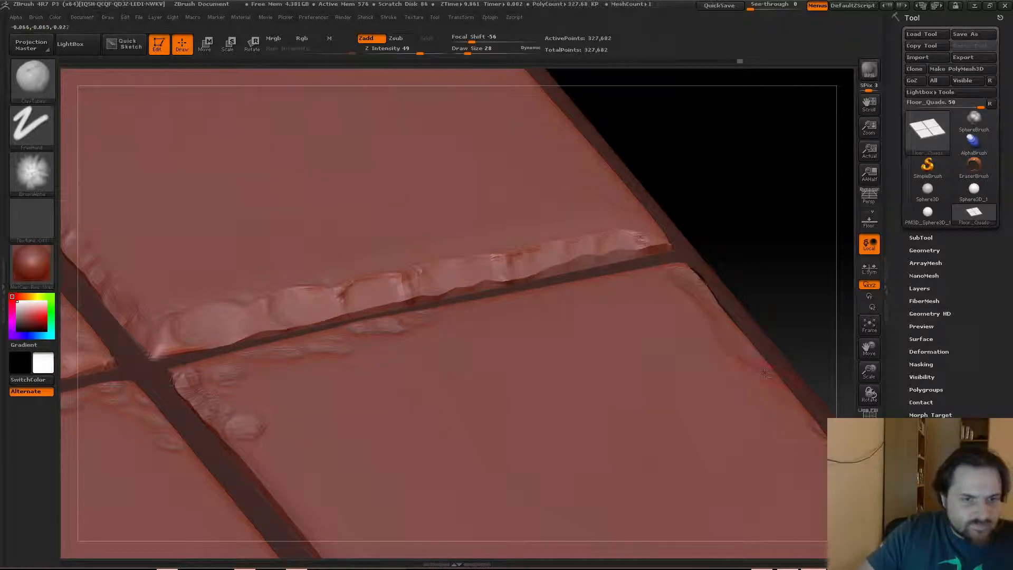
drag(647, 280, 430, 313)
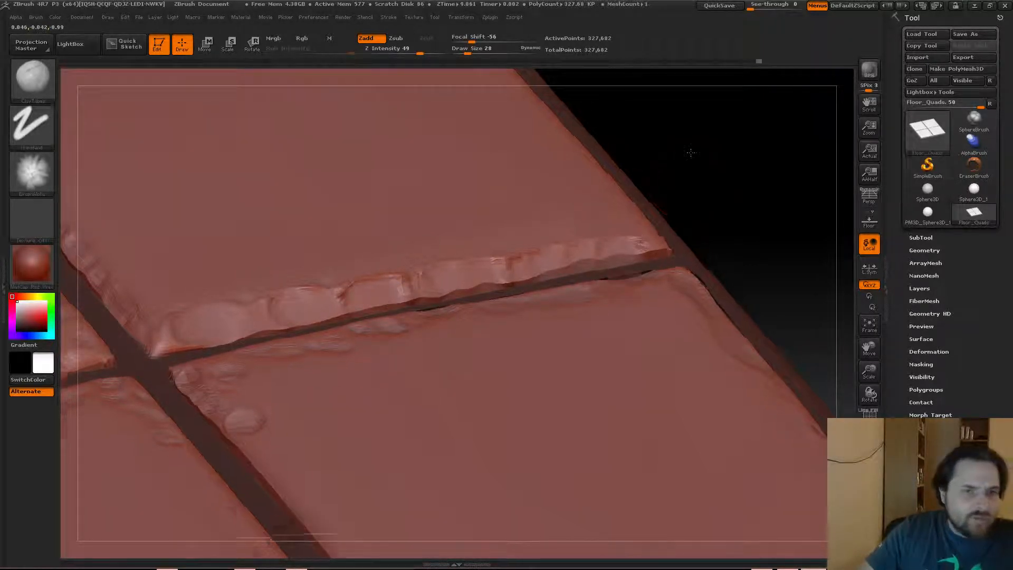
Roughen the lower-right tile's outer edges and add scattered shallow patches to the surfaces of both lower tiles.
drag(690, 152, 670, 437)
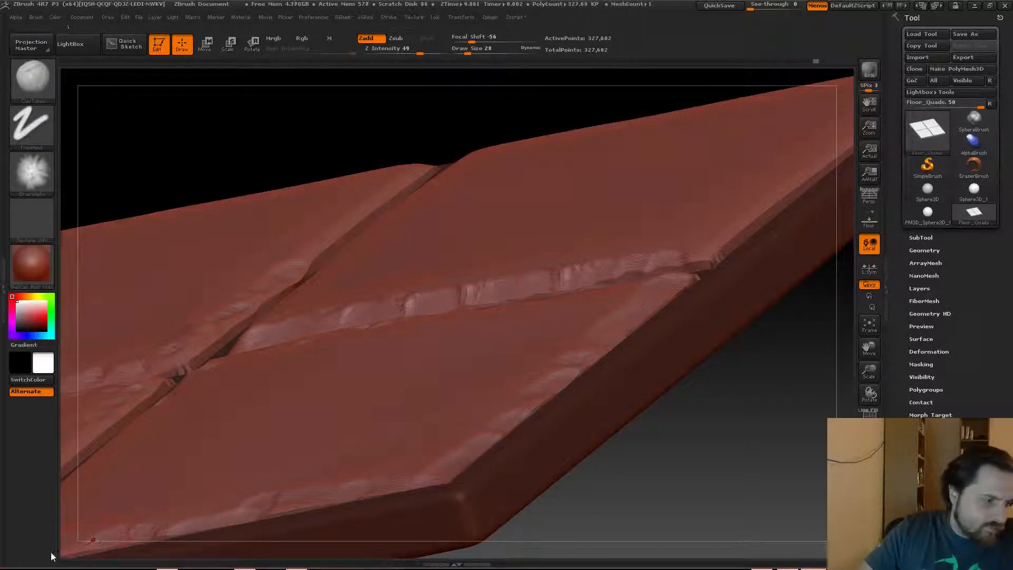
drag(753, 491, 712, 516)
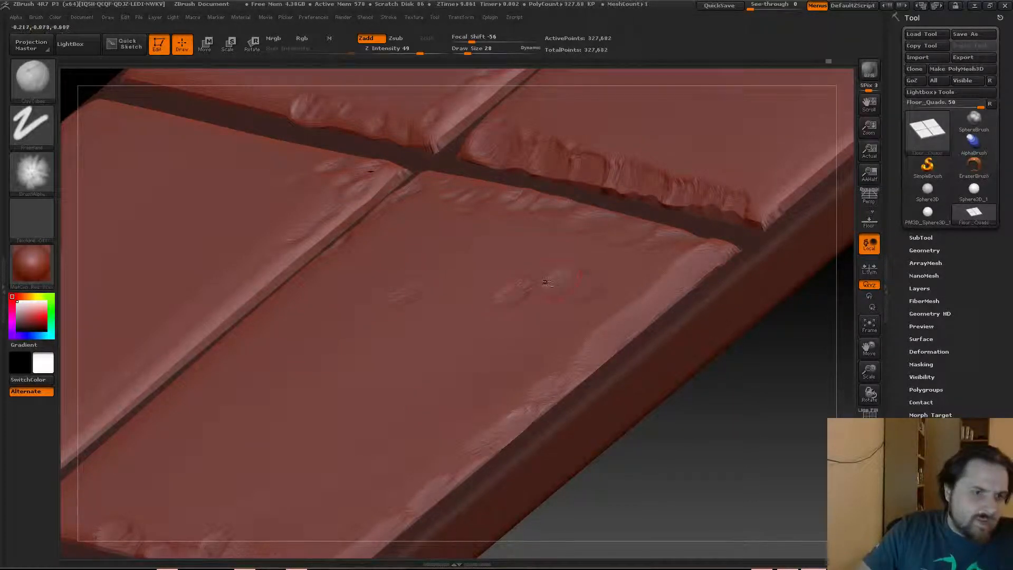
mouse_move(161, 180)
mouse_down()
mouse_move(183, 177)
mouse_move(171, 184)
mouse_up()
drag(291, 372, 328, 362)
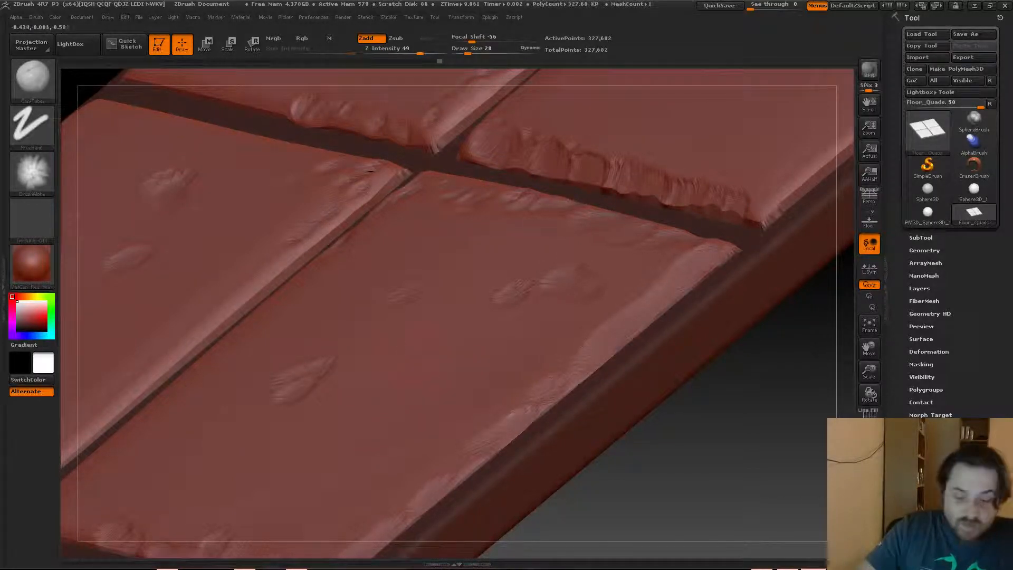
Set the draw size to 7, add small scratches across the lower-right tile's surface, and frame the whole floor.
key(s)
drag(386, 333, 376, 334)
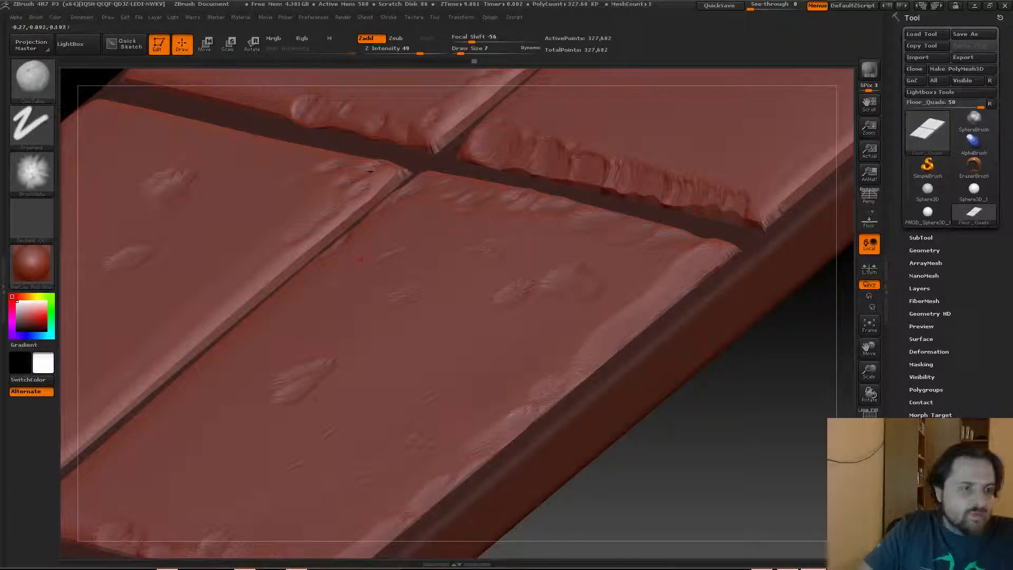
drag(708, 437, 739, 369)
key(f)
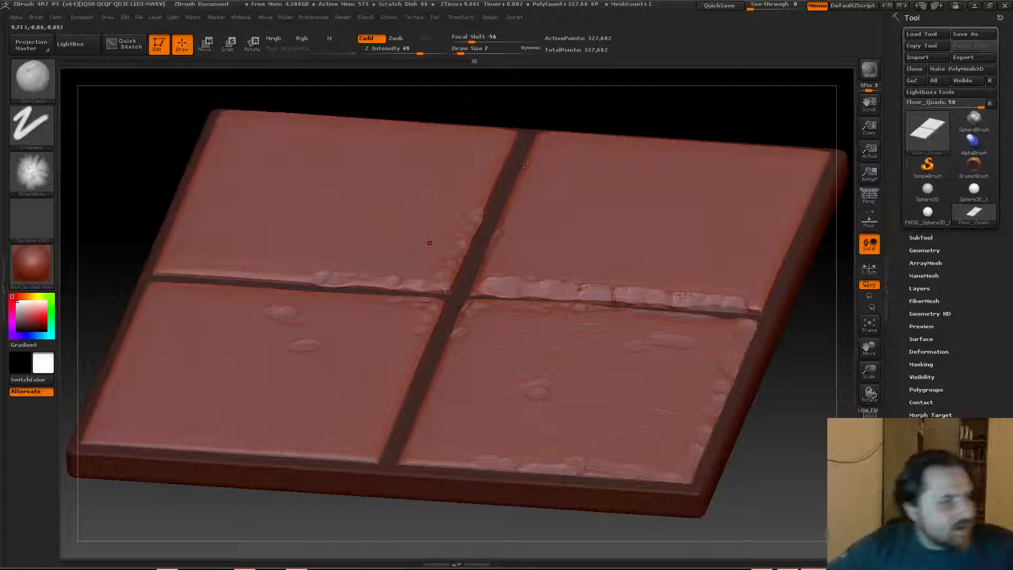
Chip the lower tiles' front and outer side edges with ClayTubes at draw size 13, then 20.
key(s)
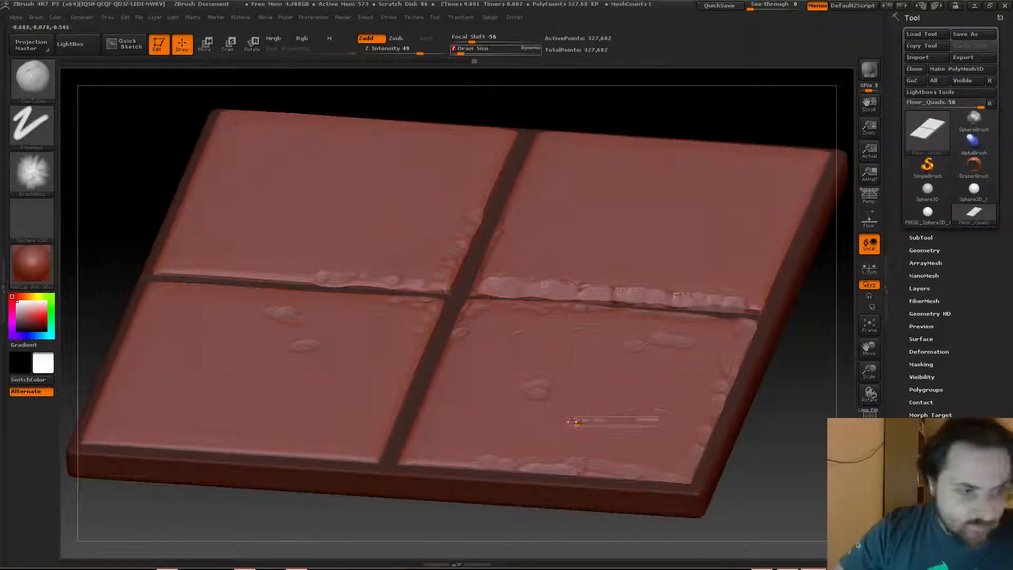
drag(573, 421, 579, 425)
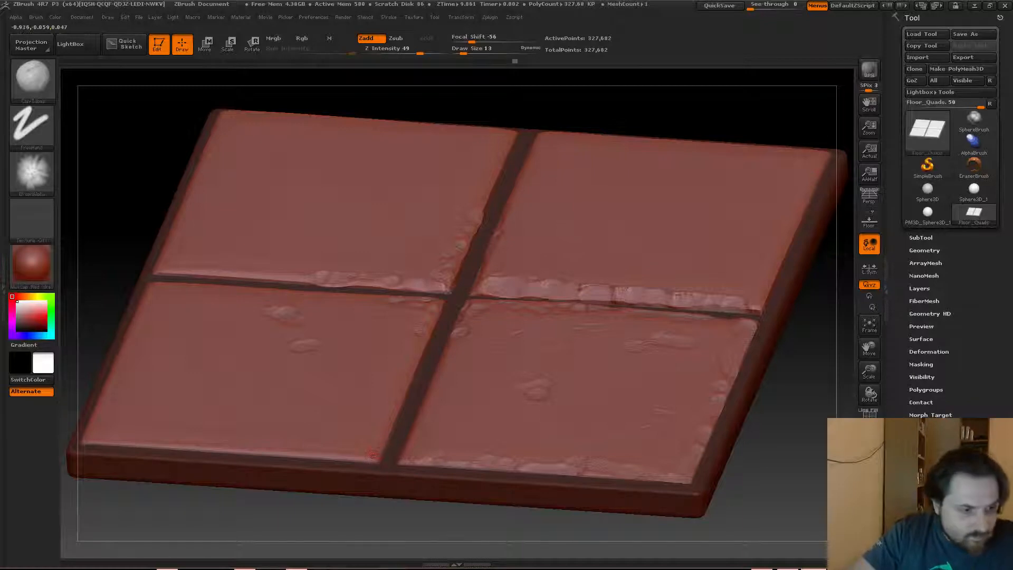
key(s)
drag(372, 453, 371, 453)
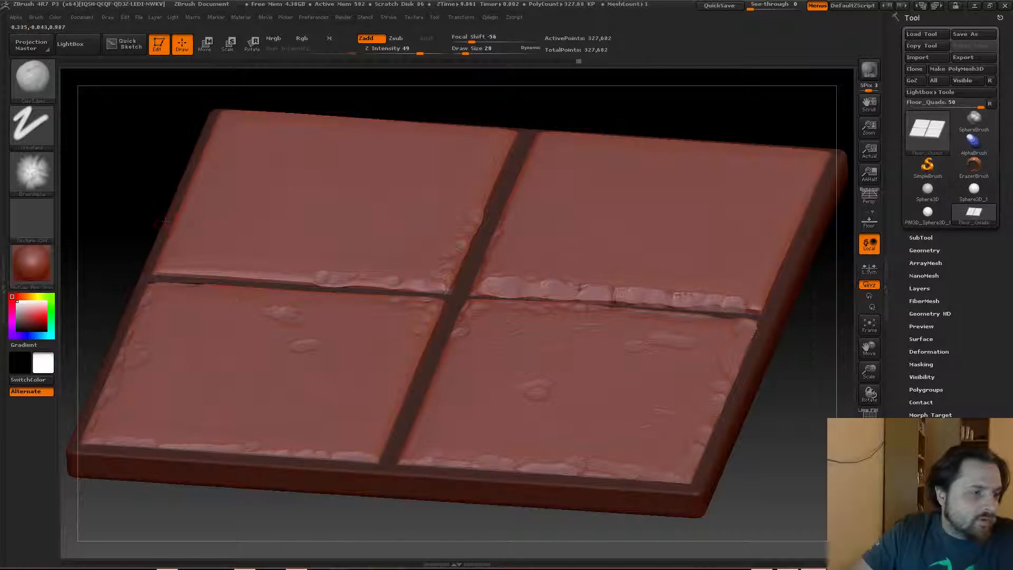
Chip the outer side edge of the upper-right tile with the ClayTubes brush at draw size 20.
drag(155, 219, 206, 299)
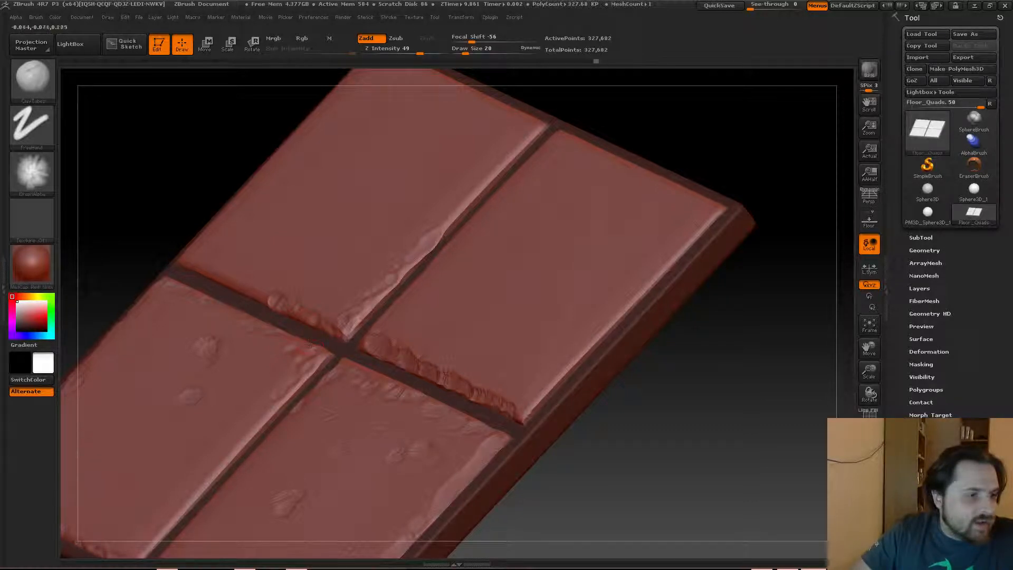
drag(537, 393, 567, 365)
drag(626, 302, 581, 360)
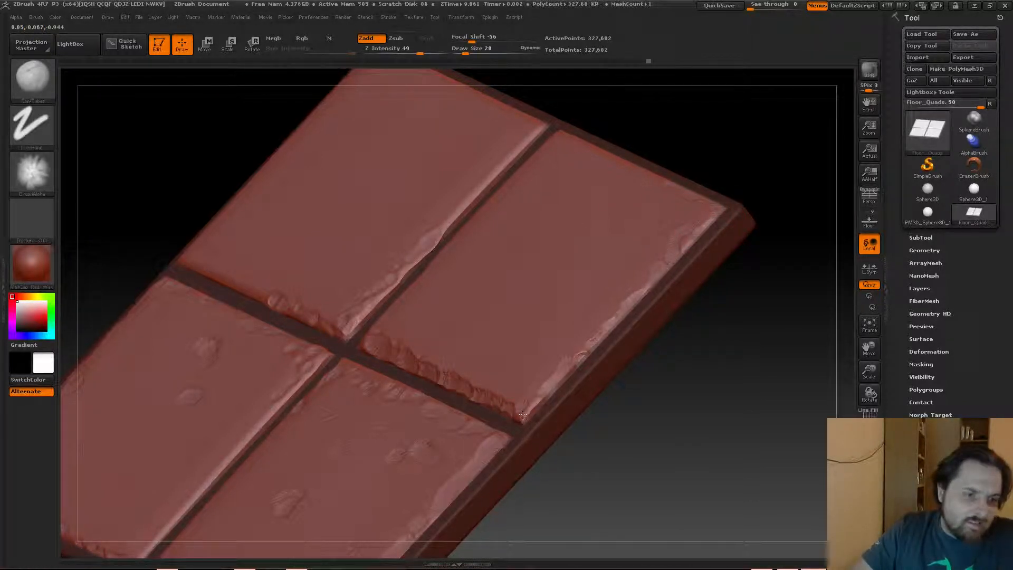
drag(525, 419, 539, 401)
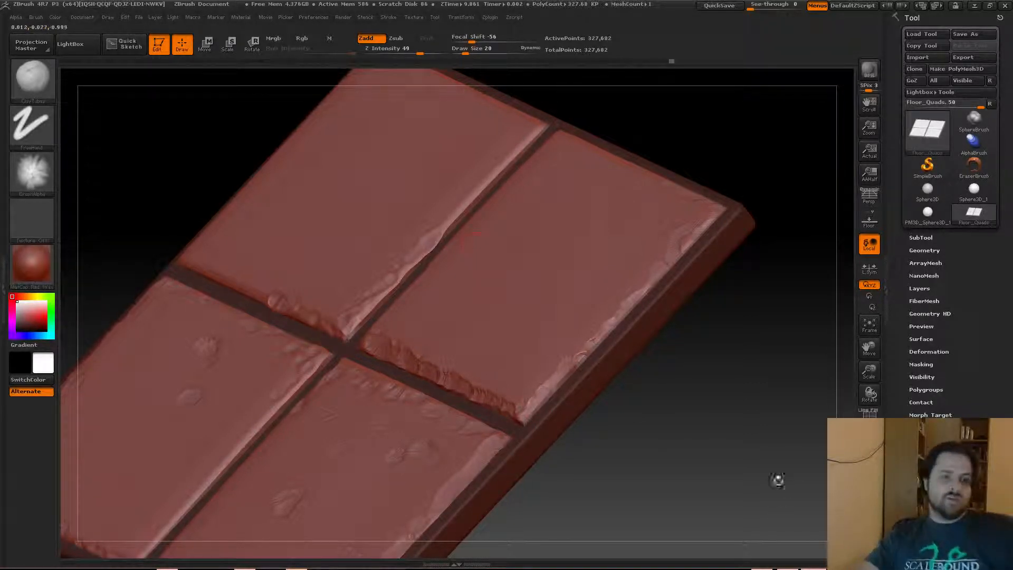
Chip the outer edges of the two still smooth tiles along the side opposite the already patched pair.
drag(777, 480, 703, 202)
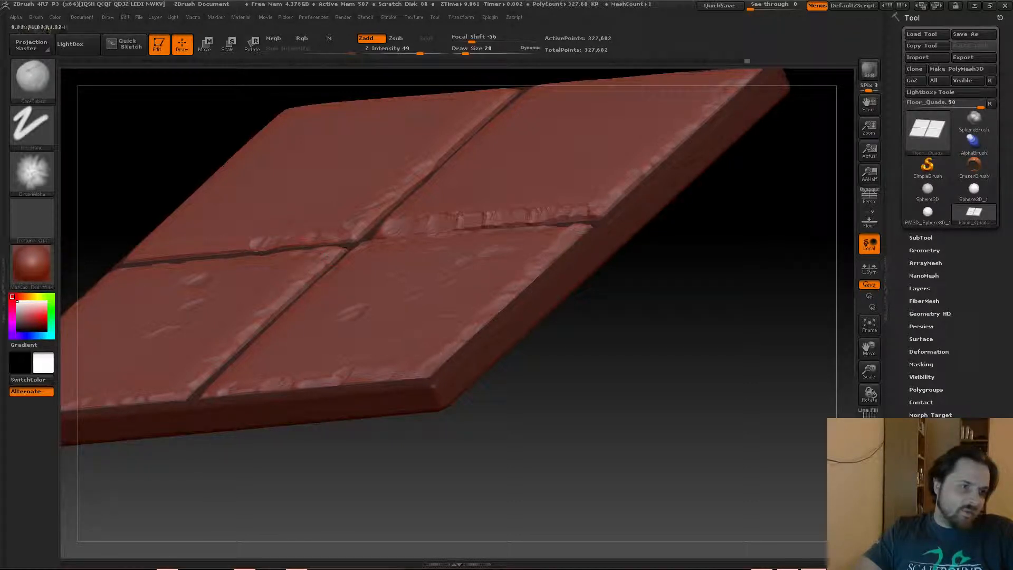
drag(108, 240, 361, 284)
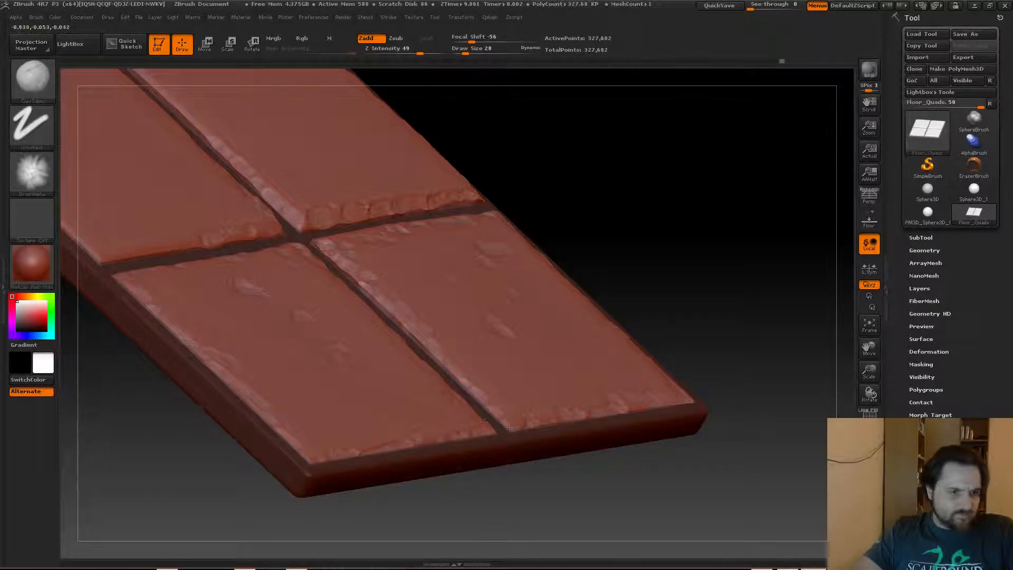
mouse_move(240, 480)
mouse_down()
mouse_move(264, 470)
mouse_move(327, 517)
mouse_move(554, 410)
mouse_move(265, 429)
mouse_up()
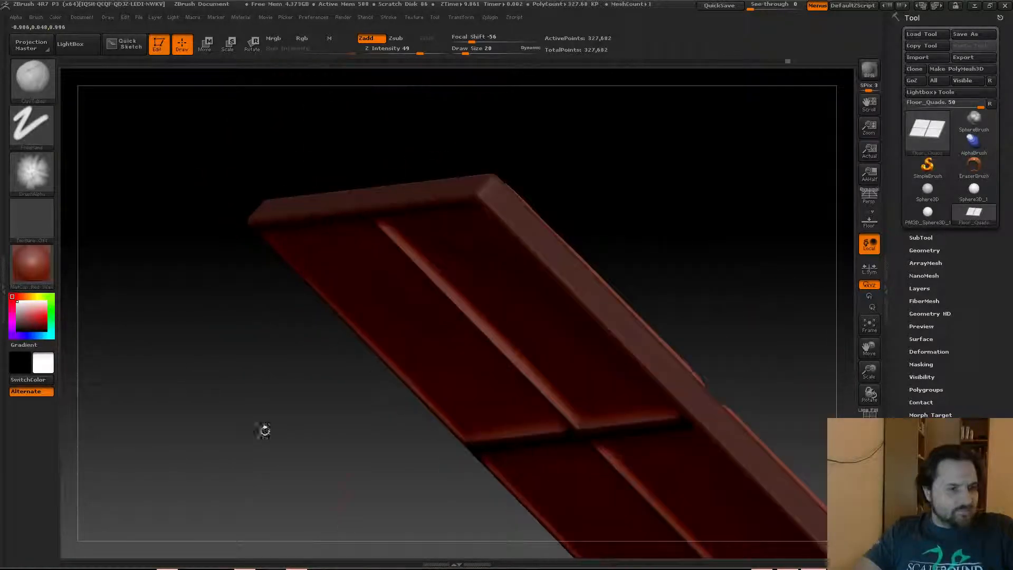
mouse_move(211, 345)
mouse_down()
mouse_move(203, 467)
mouse_move(295, 396)
mouse_move(11, 153)
mouse_up()
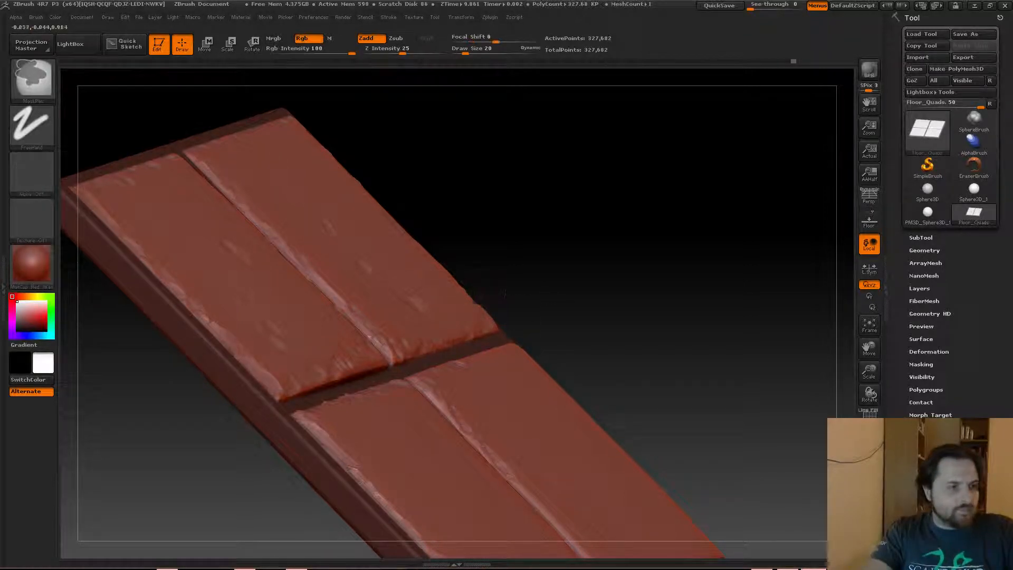
mouse_move(518, 310)
mouse_down()
mouse_move(576, 300)
mouse_move(565, 470)
mouse_up()
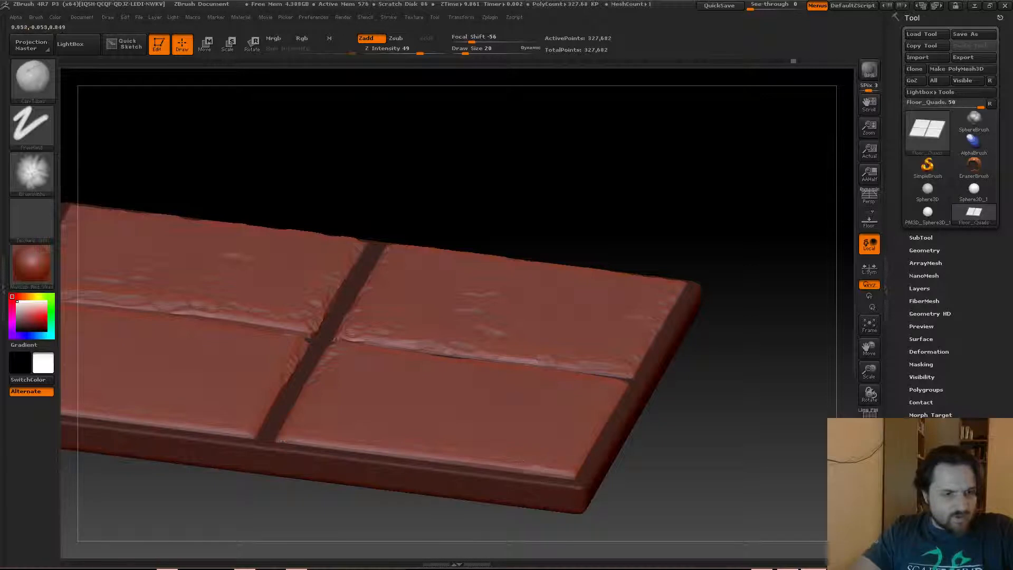
drag(499, 461, 424, 459)
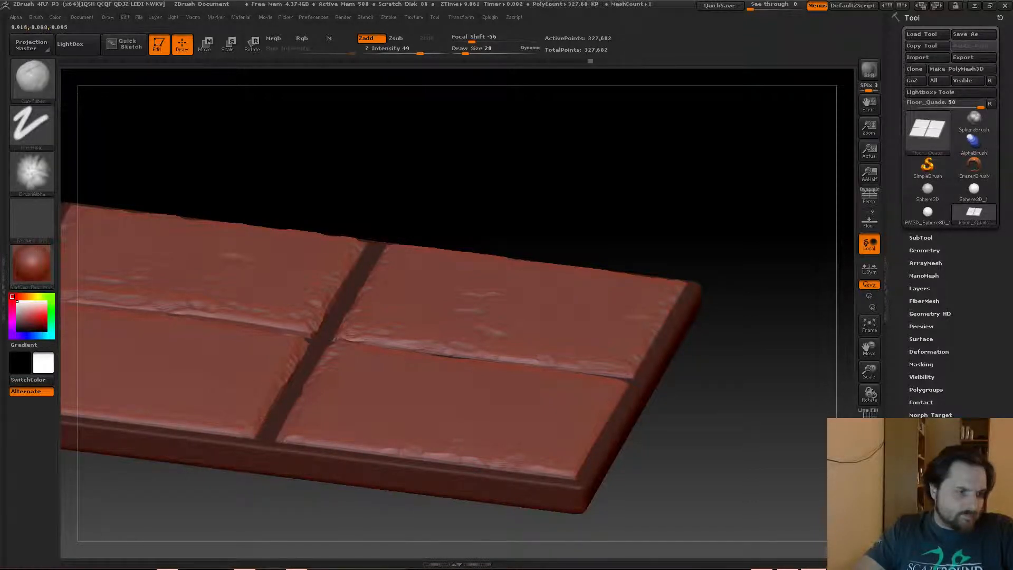
drag(246, 430, 196, 426)
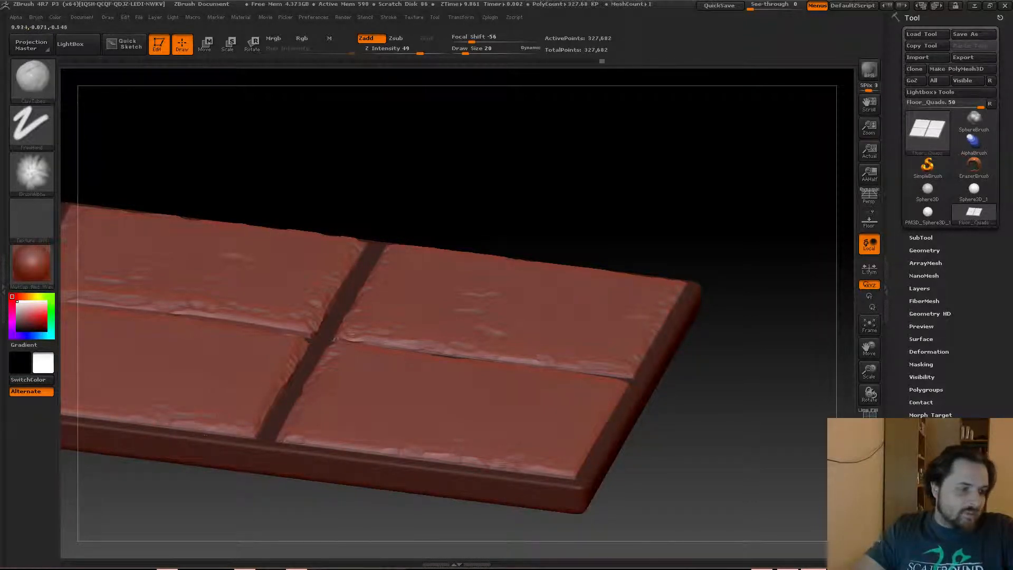
drag(135, 421, 70, 409)
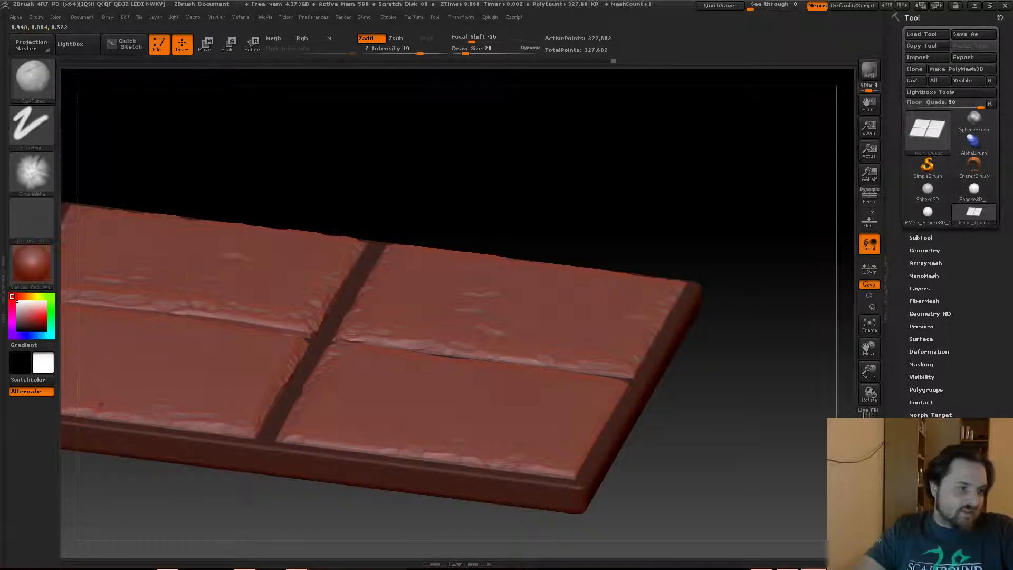
drag(342, 445, 336, 443)
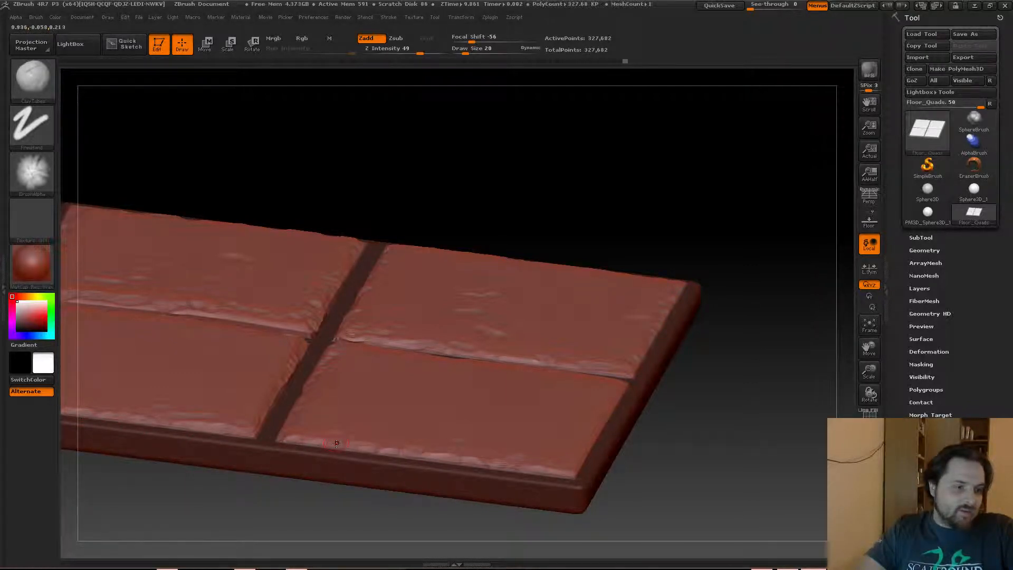
Wear down the outer side edge of the near-right smooth tile and add shallow patches to its surface.
click(378, 370)
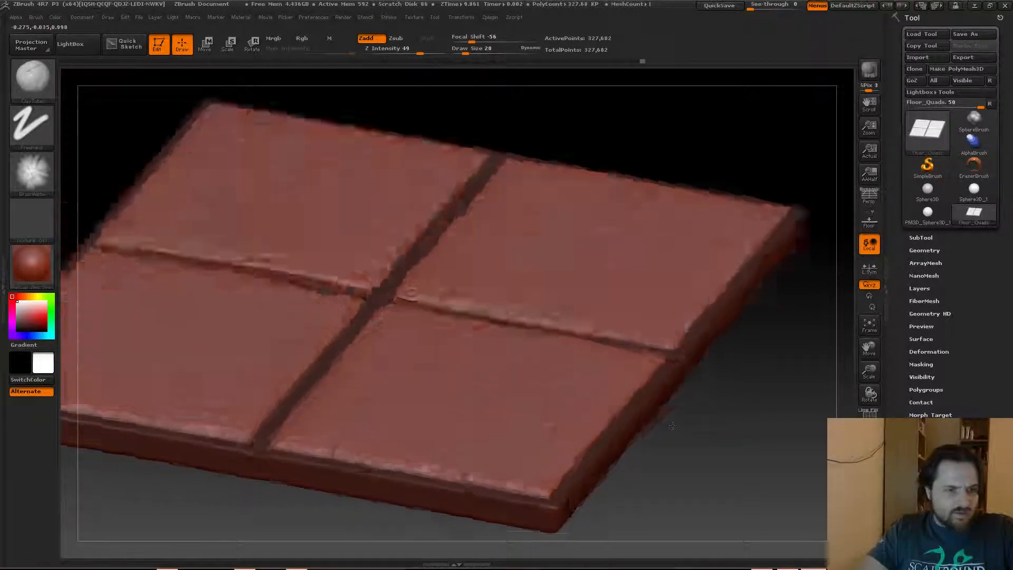
mouse_move(691, 397)
mouse_down()
mouse_move(609, 390)
mouse_move(554, 369)
mouse_up()
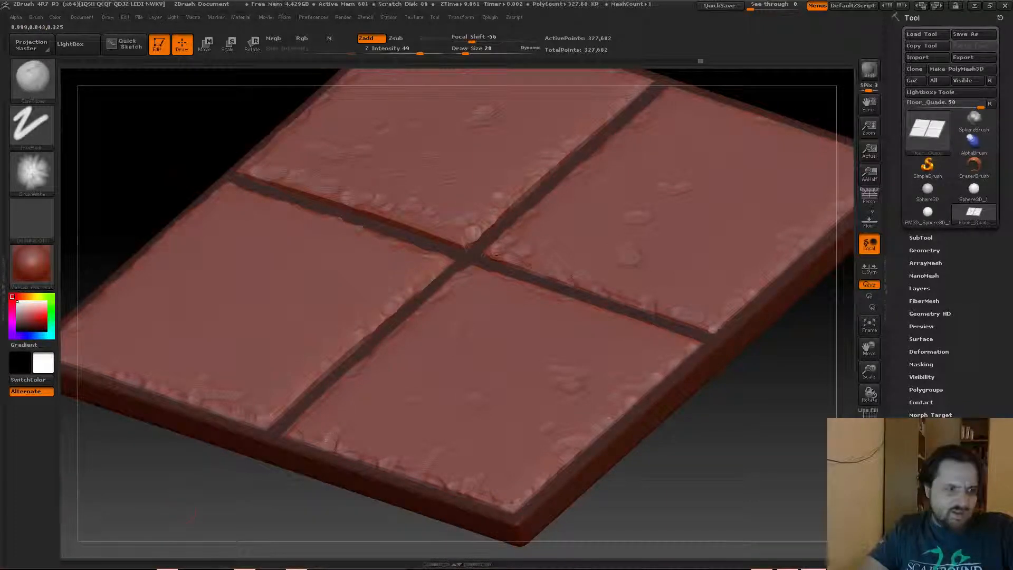
drag(158, 494, 438, 372)
alt+drag(488, 308, 106, 237)
drag(759, 465, 577, 402)
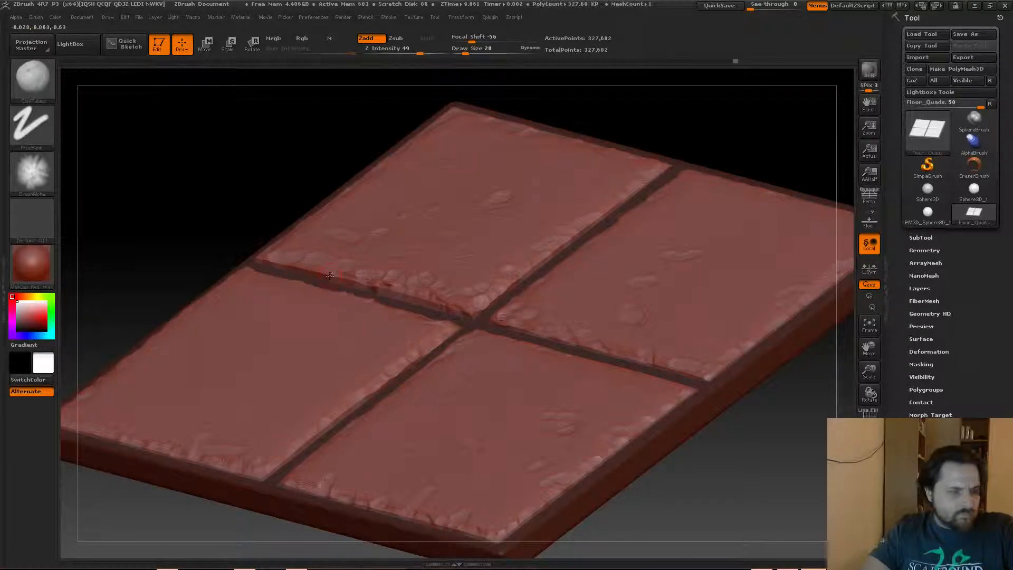
Set the brush to focal shift 28, Z intensity 42 and draw size 4, and add fine scratches to the tile surfaces.
drag(233, 209, 233, 254)
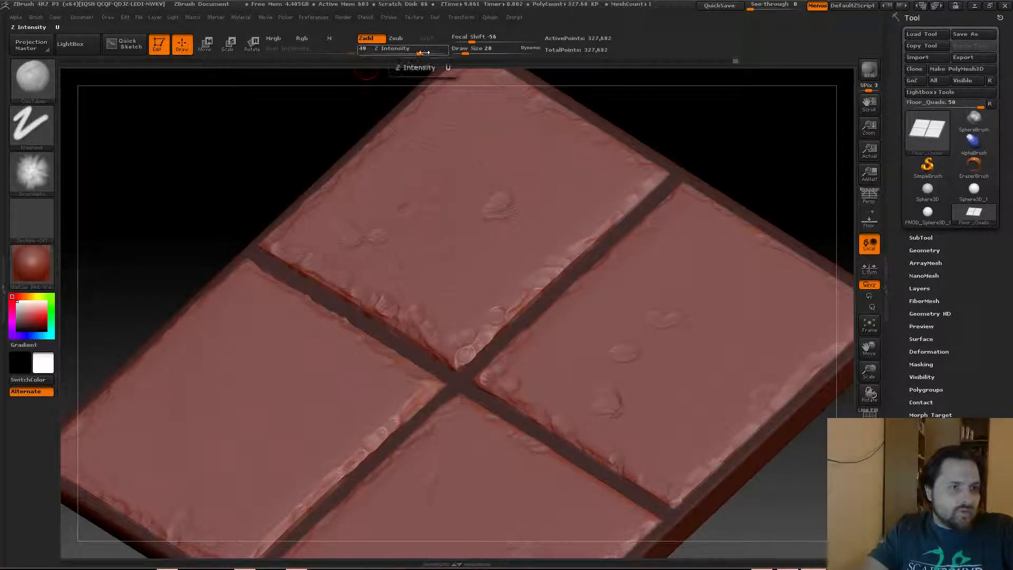
drag(471, 40, 506, 40)
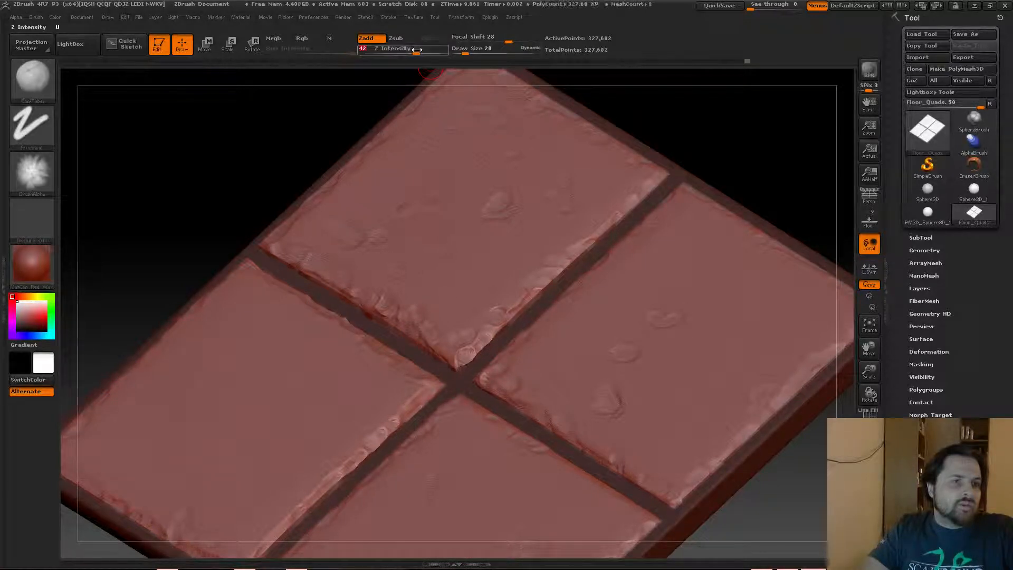
drag(474, 52, 455, 54)
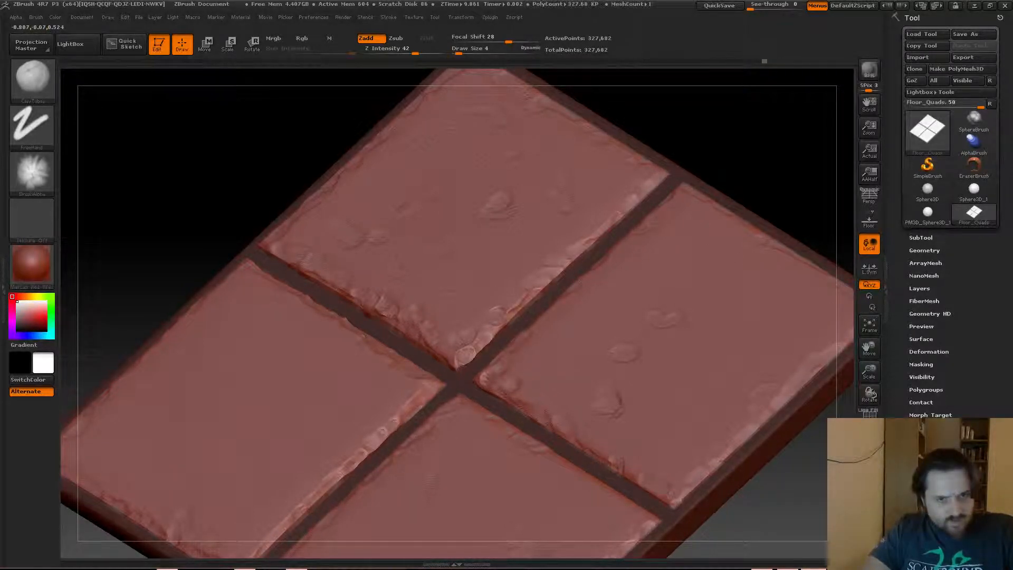
drag(228, 156, 232, 112)
drag(262, 207, 264, 196)
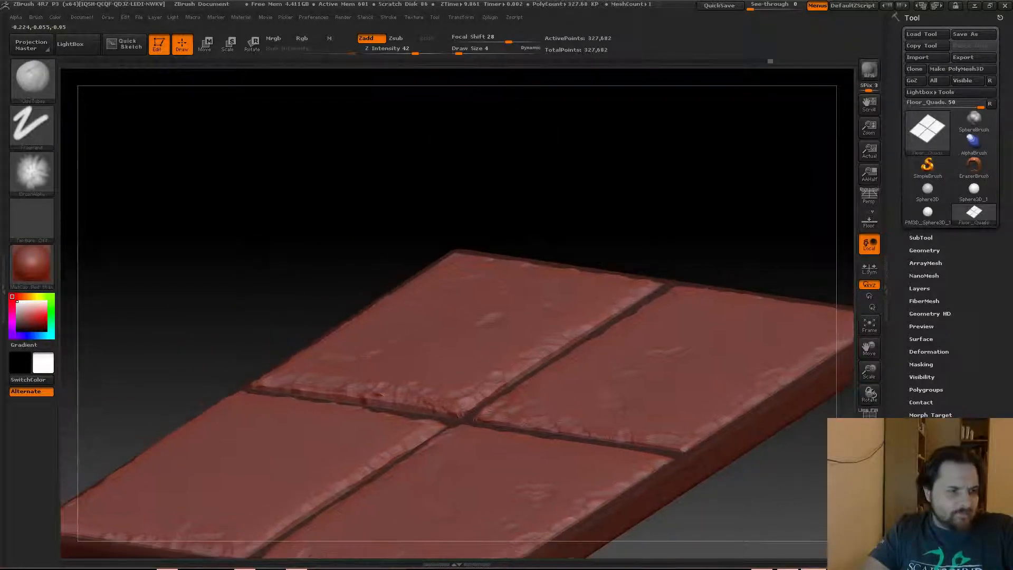
alt+drag(277, 289, 296, 168)
drag(241, 189, 250, 205)
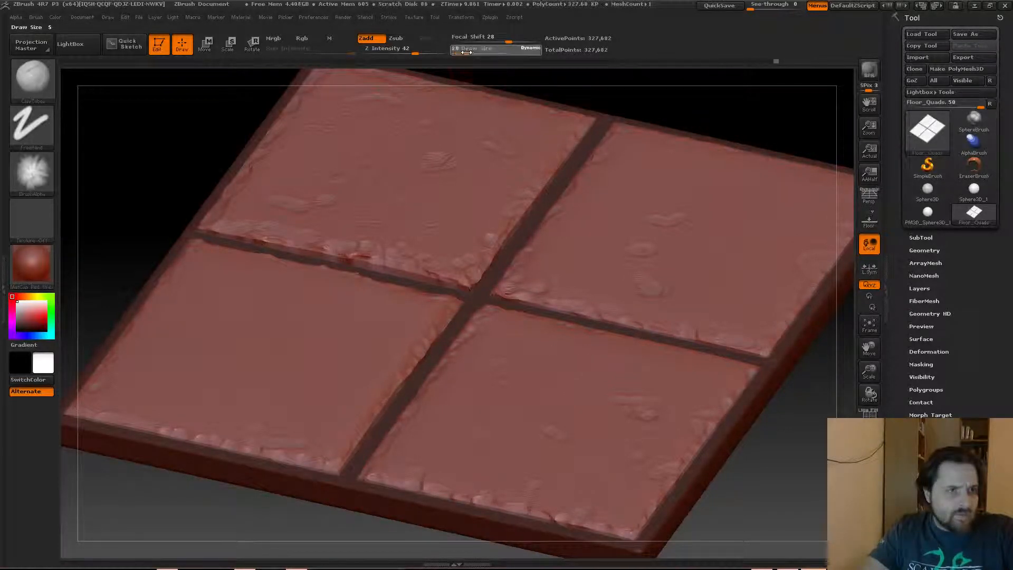
Set the draw size to 11 and add small shallow patches across the surface of the remaining smooth tile.
drag(467, 52, 462, 52)
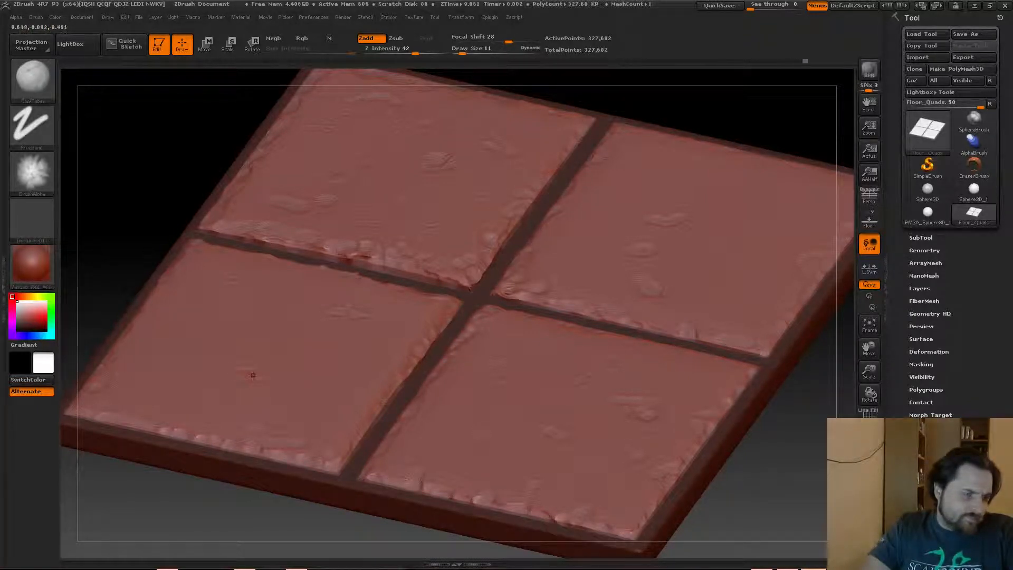
drag(170, 227, 225, 252)
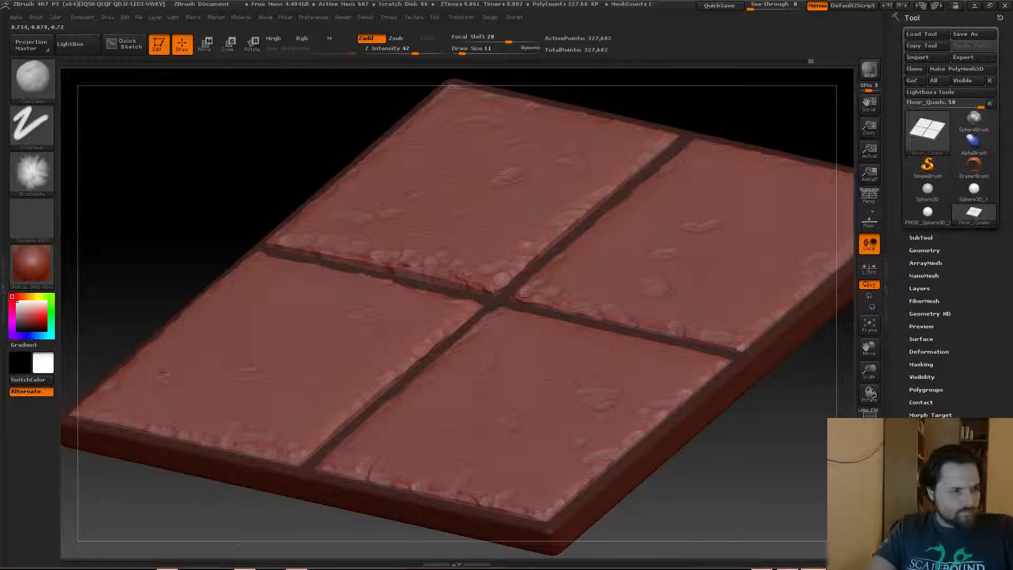
drag(244, 195, 306, 247)
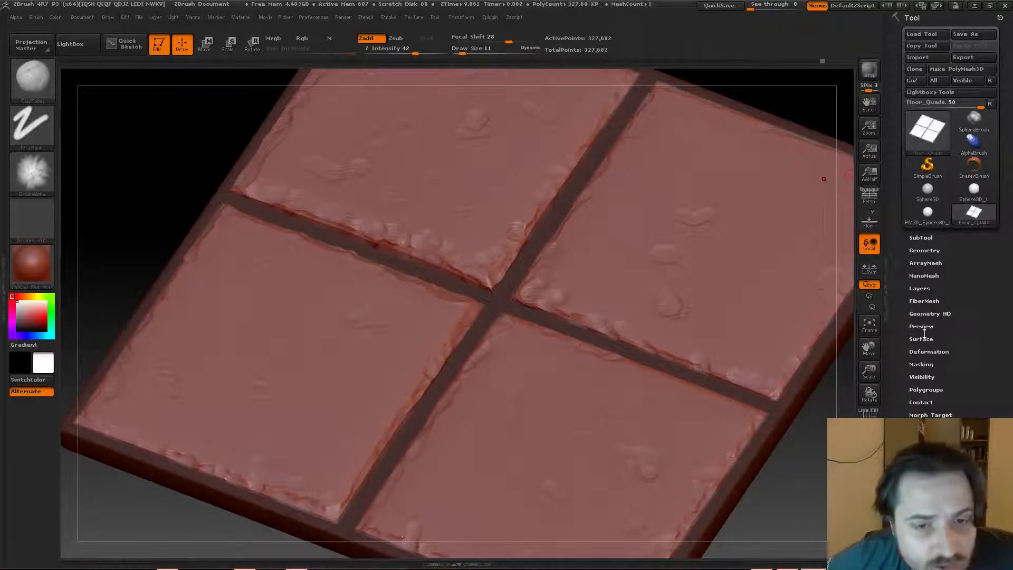
Add surface noise to the floor in NoiseMaker, reshaping the noise curve for a fine stone-like roughness, and accept it.
click(921, 339)
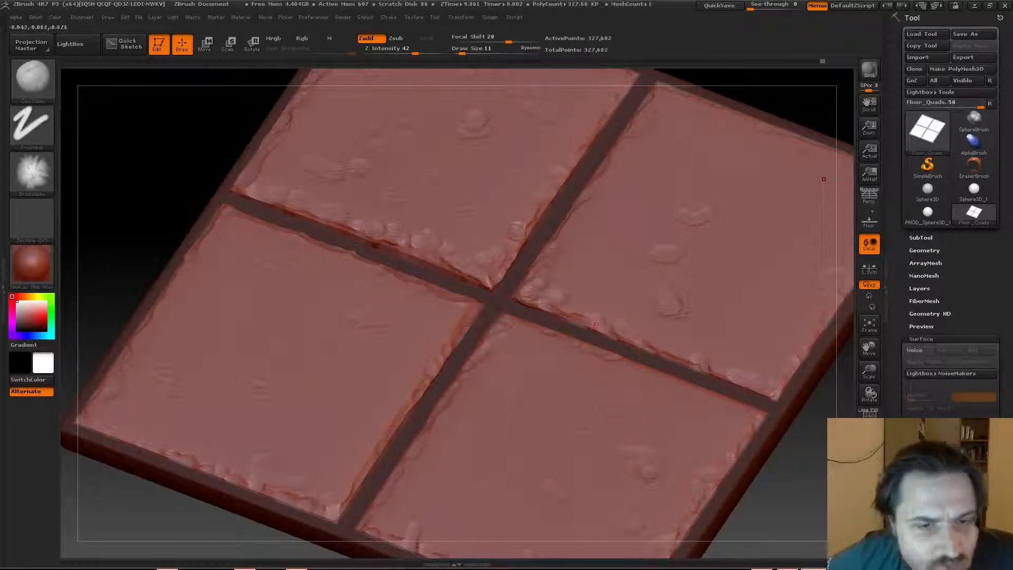
drag(161, 203, 164, 172)
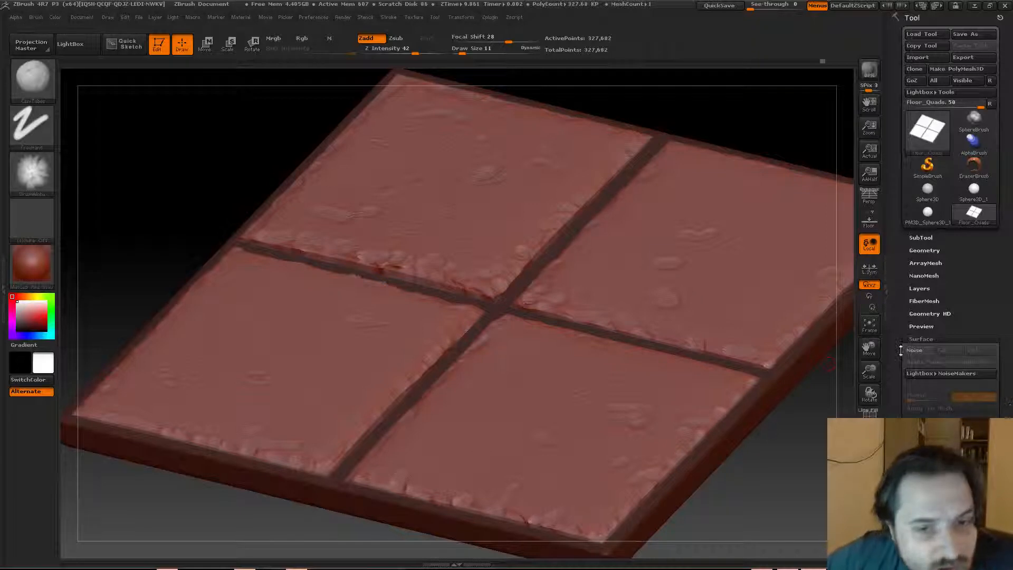
click(917, 352)
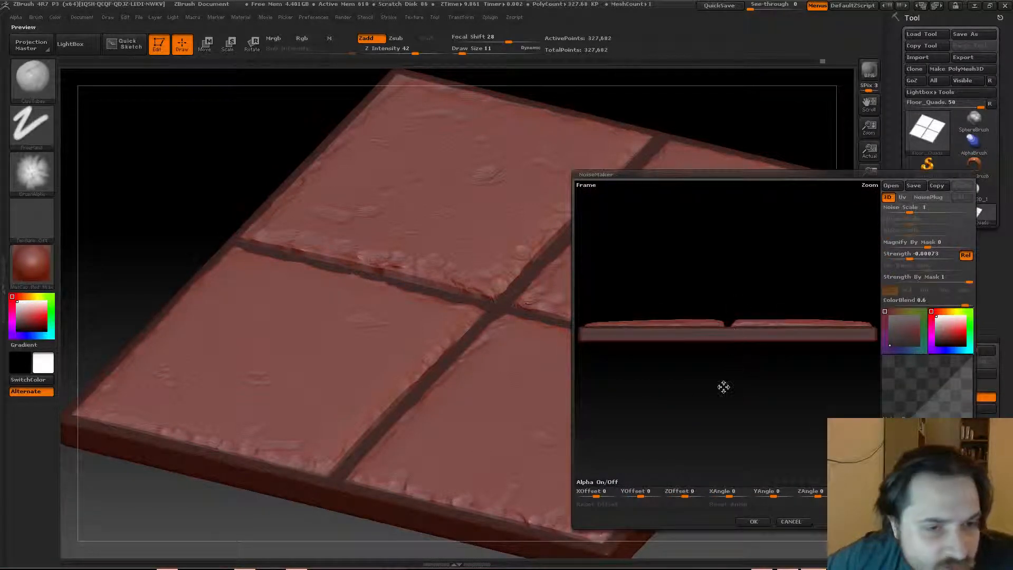
drag(724, 384, 724, 404)
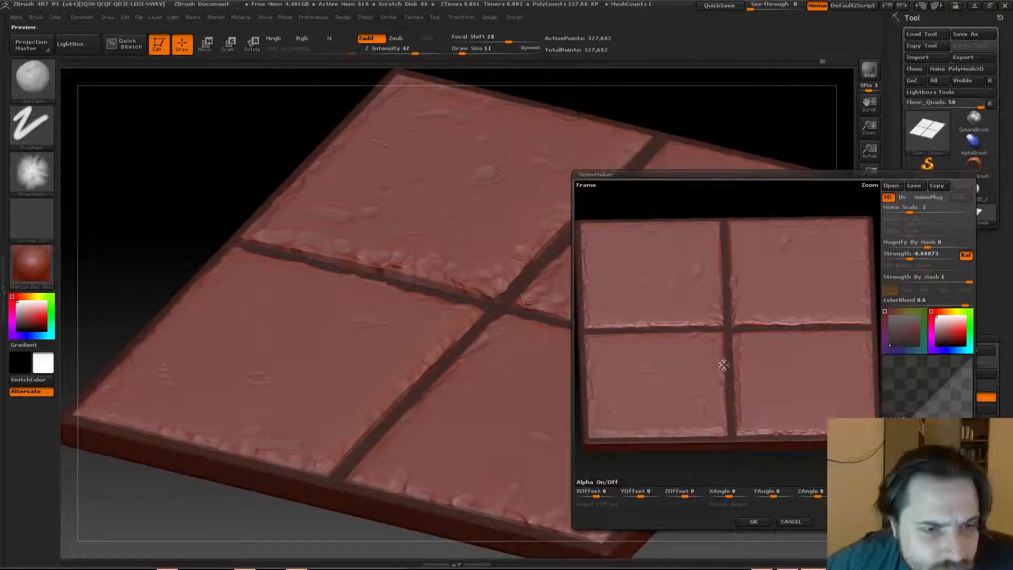
alt+drag(725, 330, 731, 390)
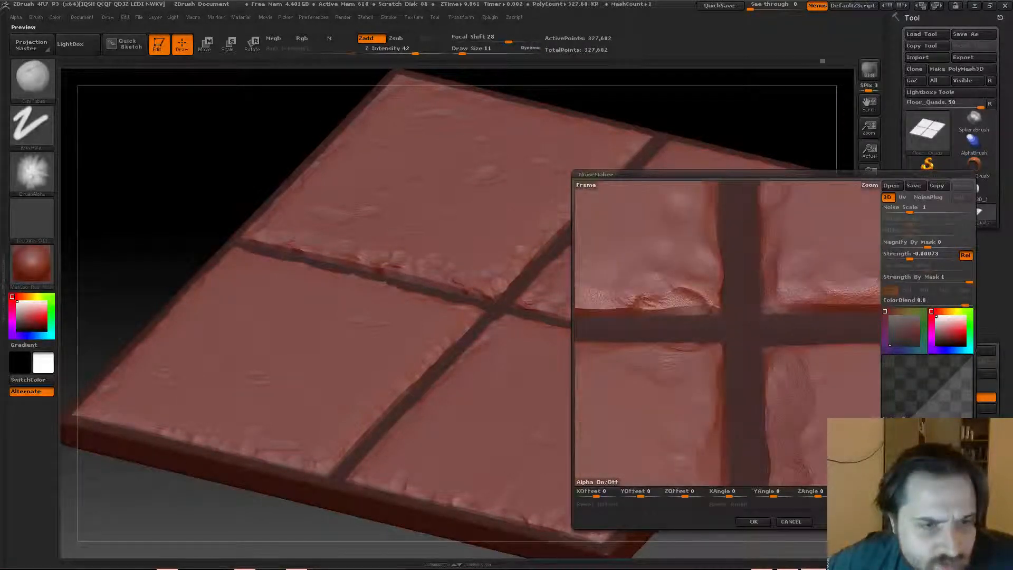
alt+drag(651, 380, 714, 348)
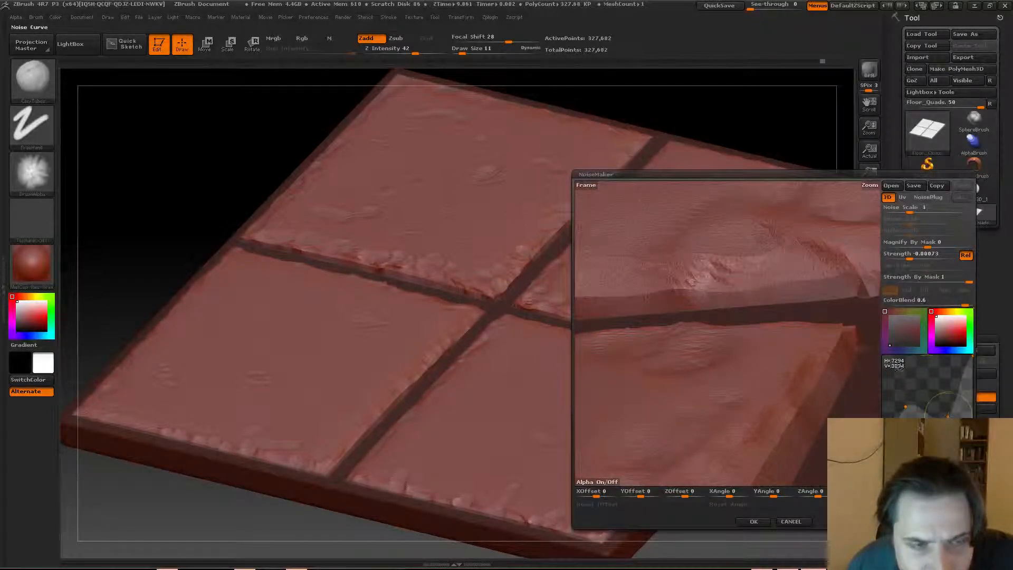
drag(948, 416, 945, 373)
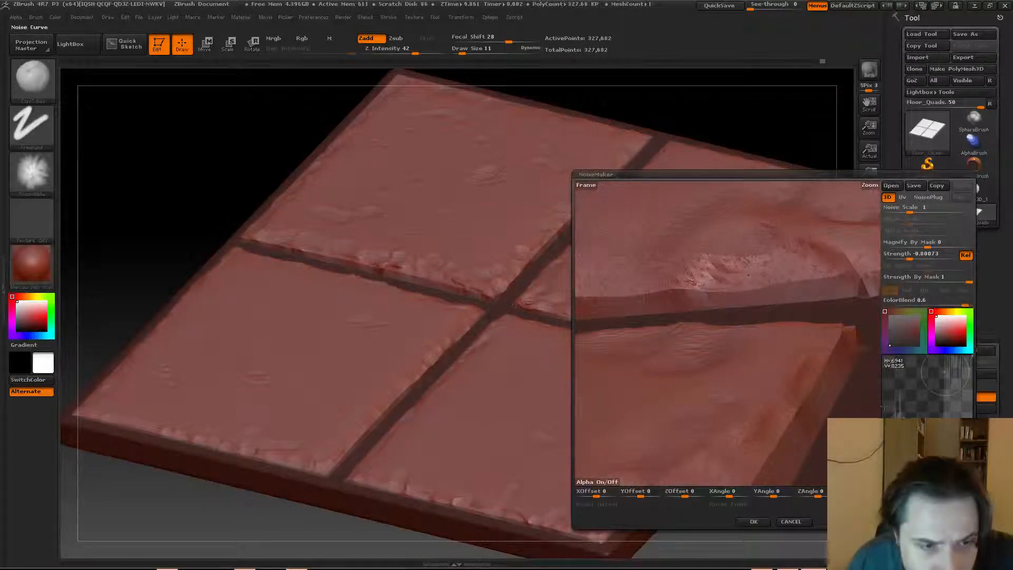
click(754, 522)
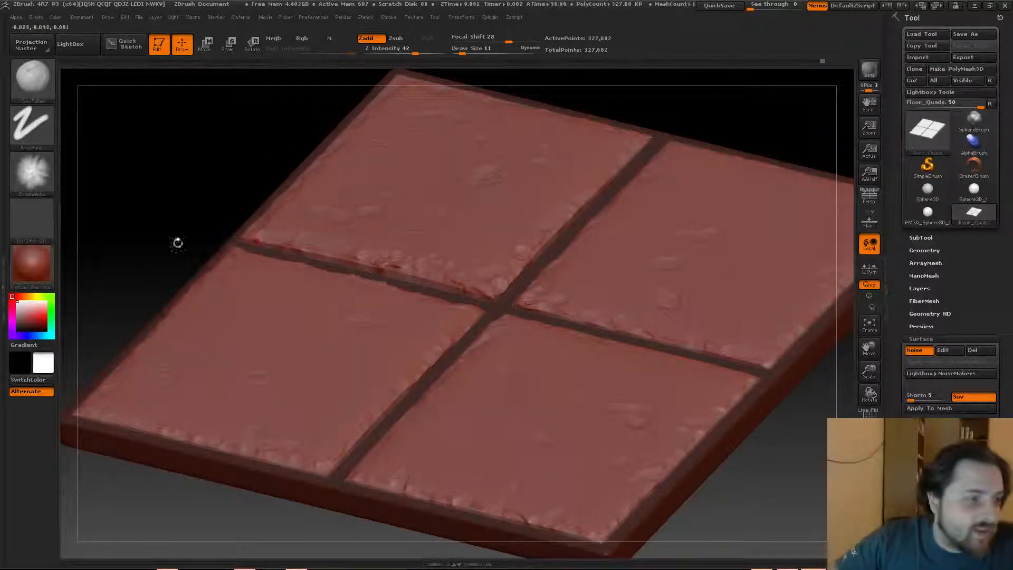
Apply the surface noise permanently to the floor mesh and check the tiles from several angles.
drag(169, 253, 168, 140)
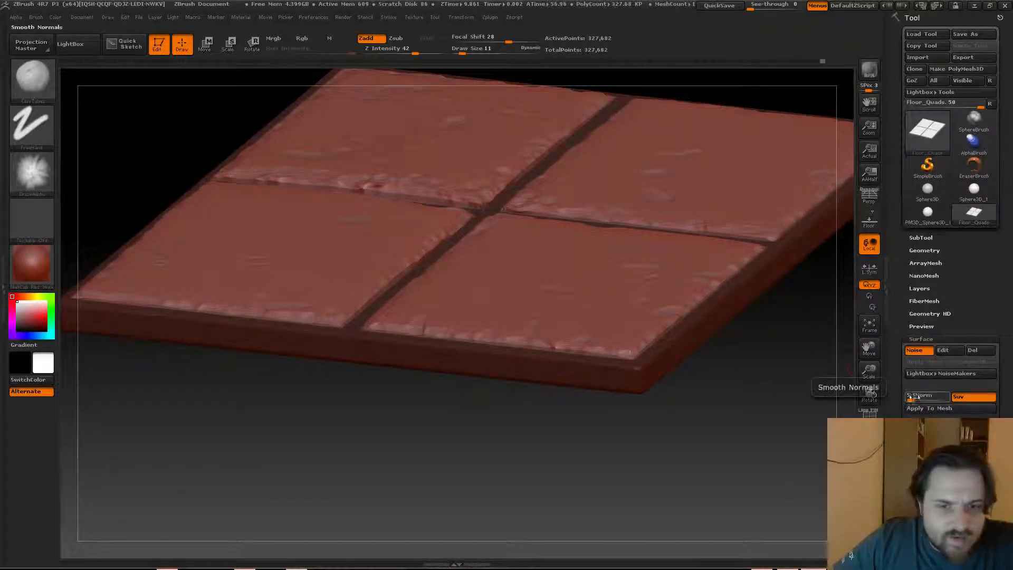
click(914, 410)
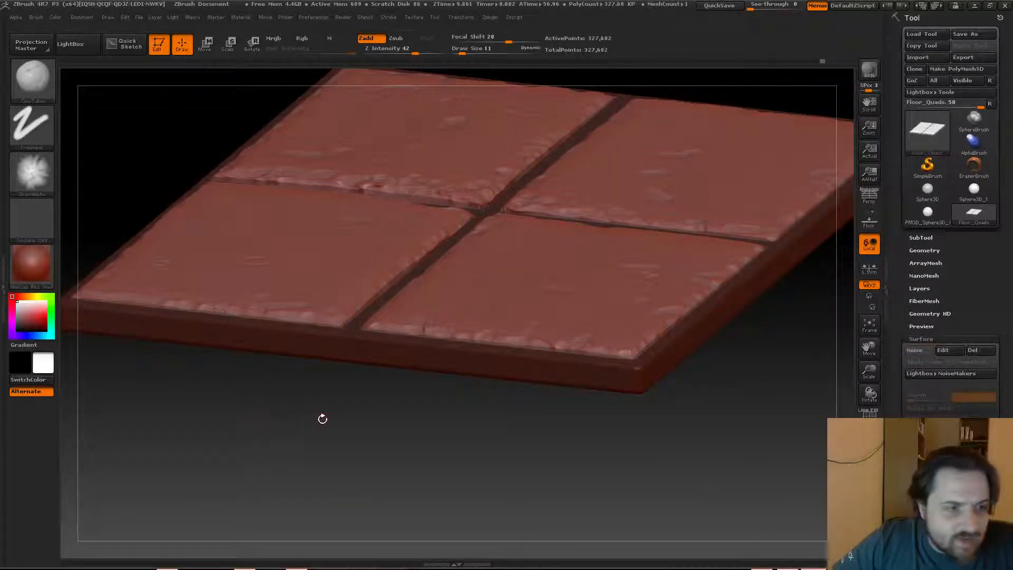
mouse_move(321, 418)
mouse_down()
mouse_move(364, 443)
mouse_move(300, 448)
mouse_move(326, 458)
mouse_up()
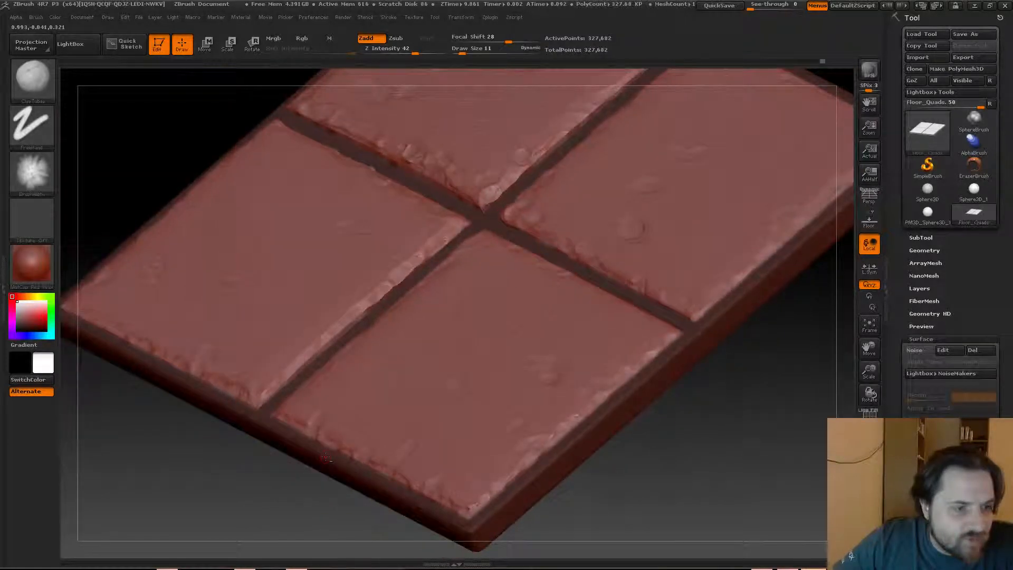
drag(255, 437, 274, 475)
drag(230, 96, 135, 121)
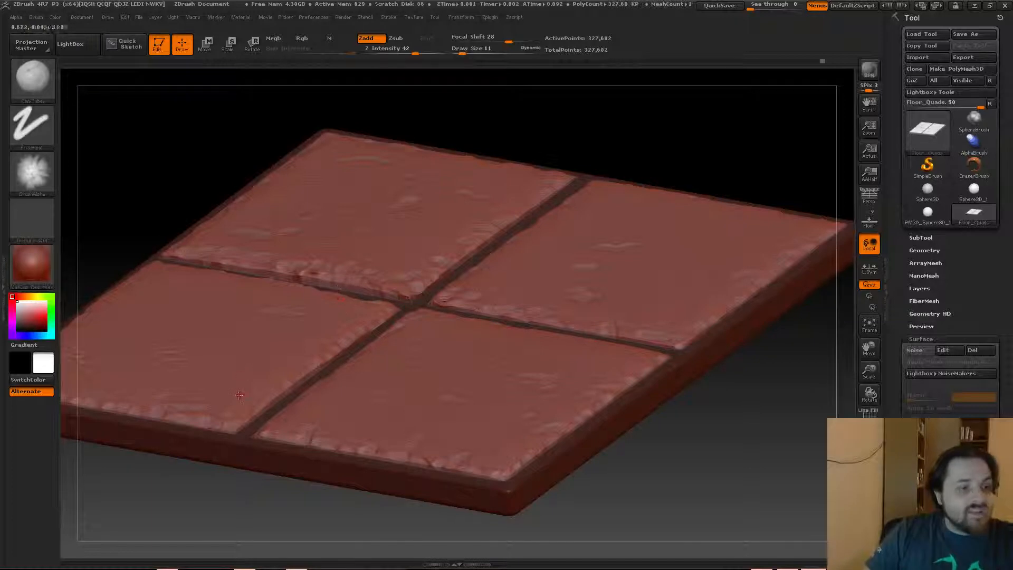
Invert the mask so the tiles are protected and the grout lines and outer sides are exposed for sculpting.
drag(132, 184, 127, 210)
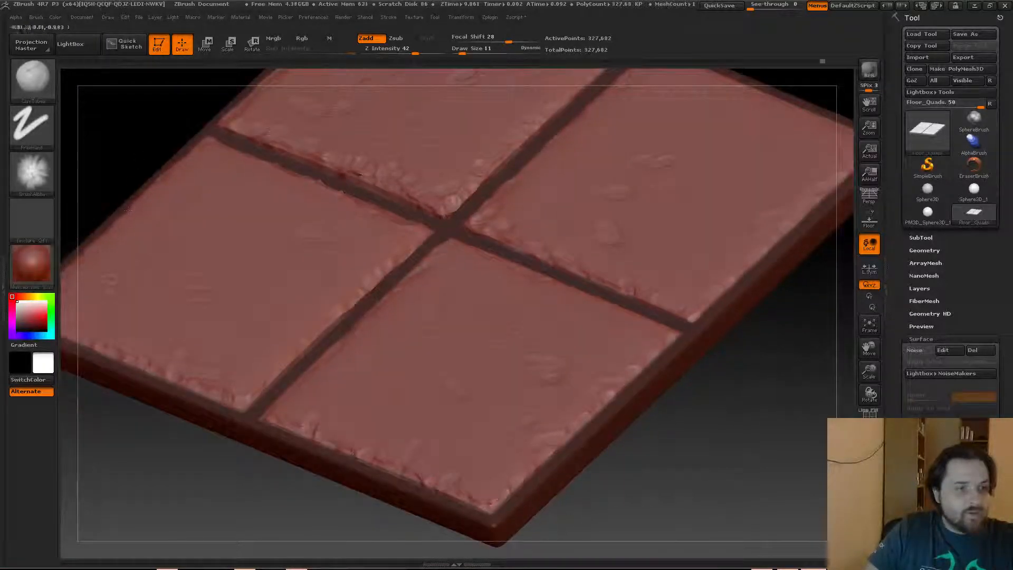
key(ctrl)
key(ctrl)
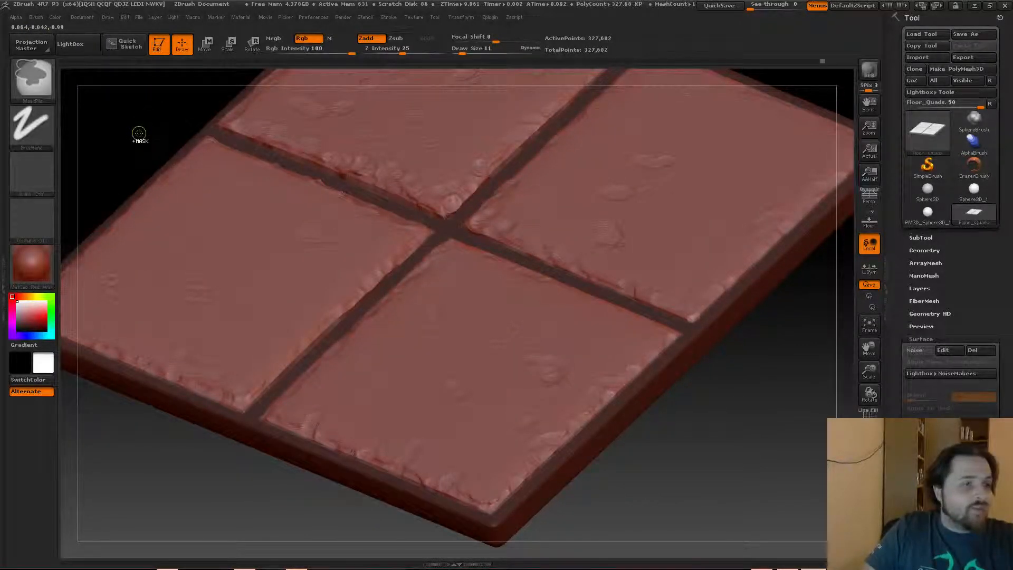
key(ctrl)
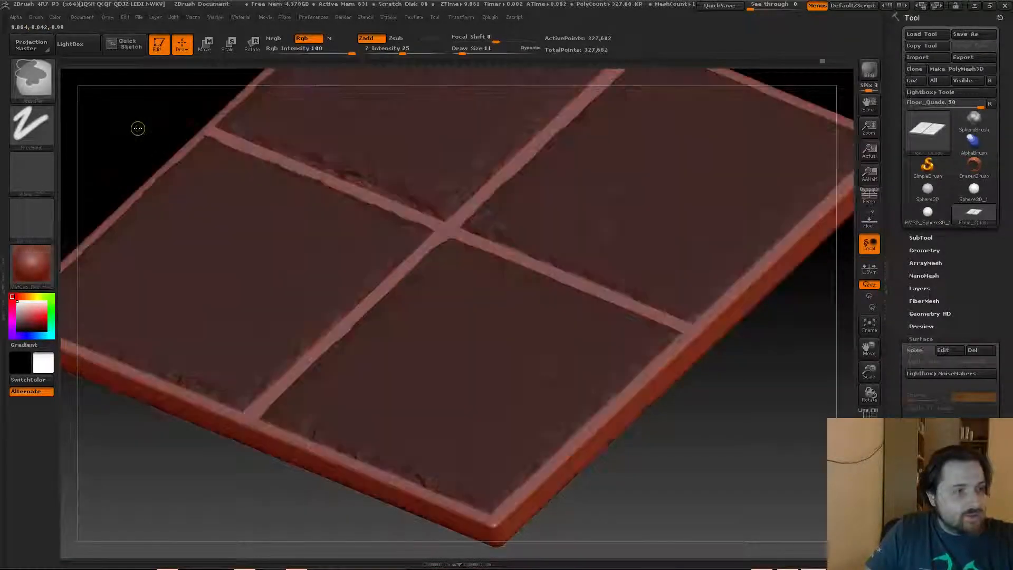
ctrl+click(135, 136)
drag(162, 153, 156, 98)
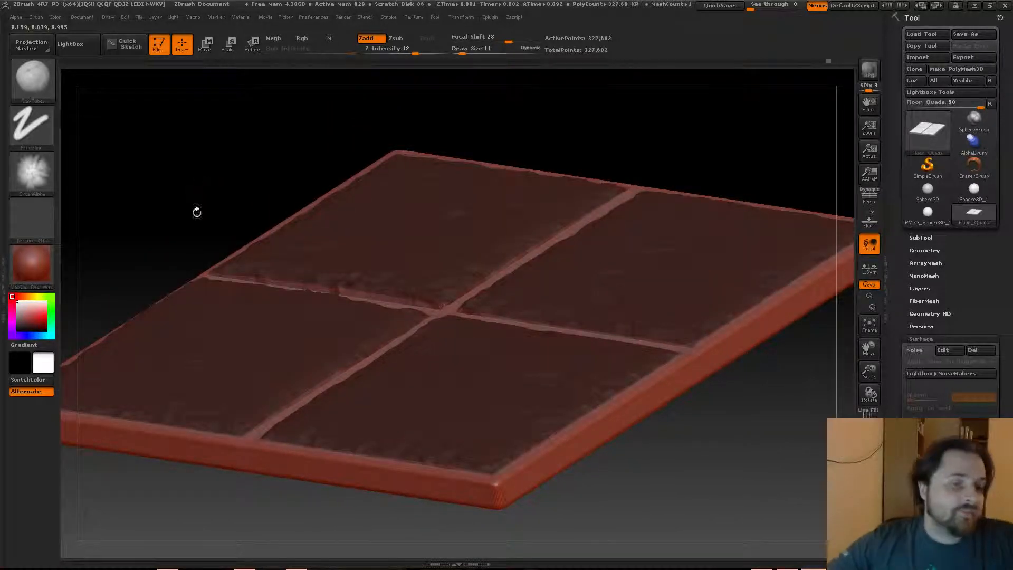
drag(197, 210, 267, 171)
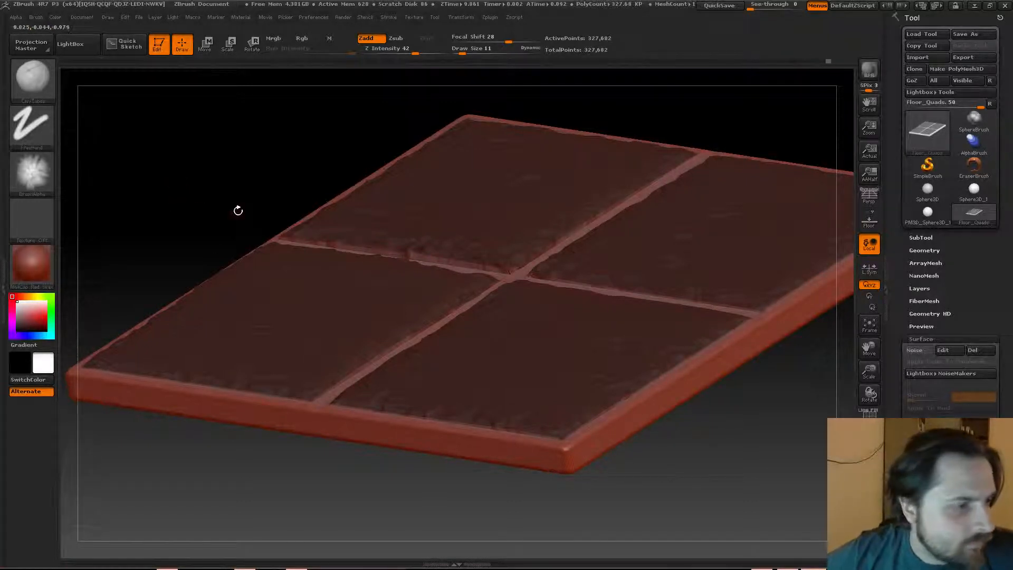
drag(237, 210, 236, 234)
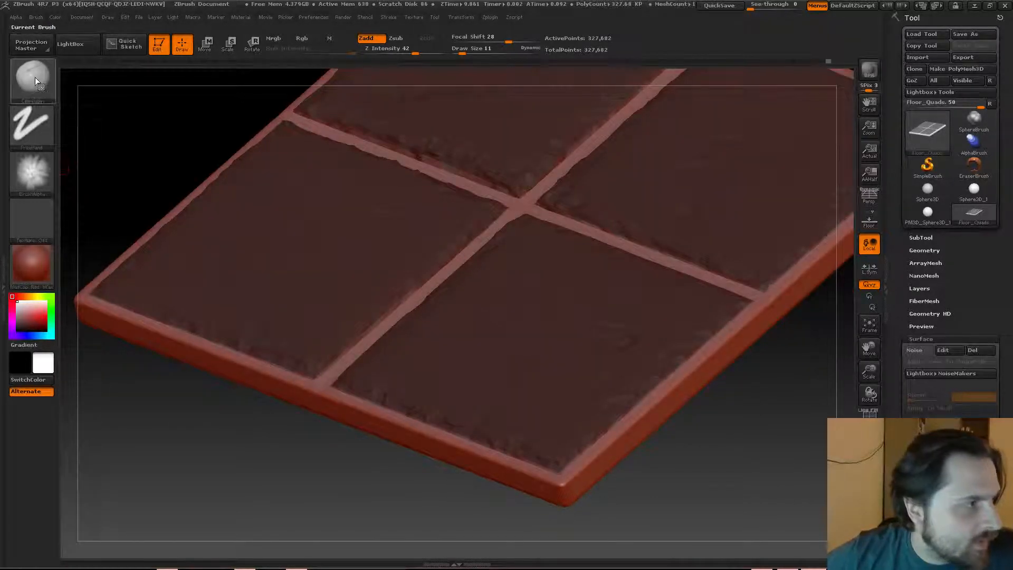
Choose the Standard brush, keep its Dots stroke and assign it the speckled Alpha 08.
click(35, 79)
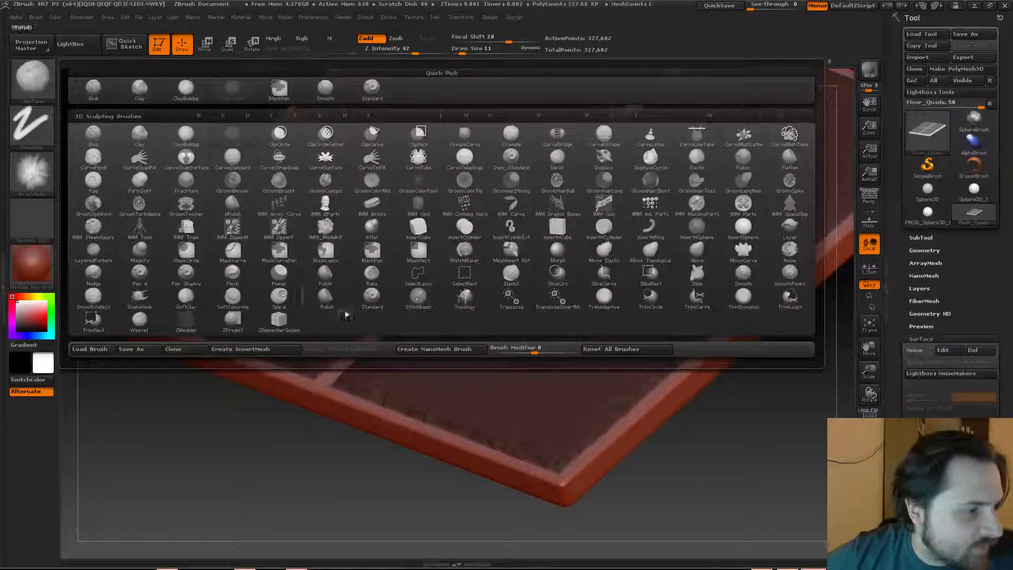
click(373, 300)
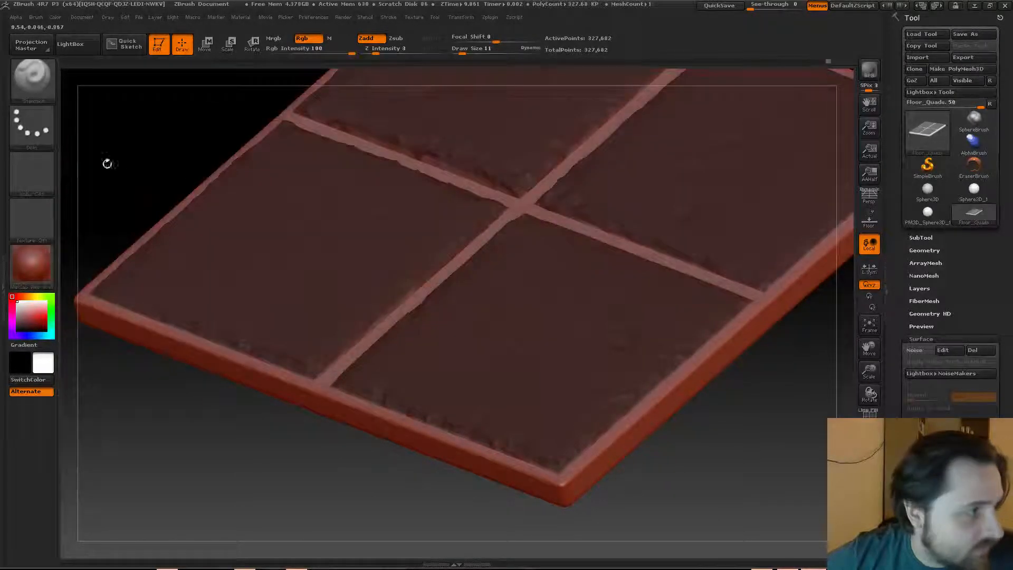
click(23, 135)
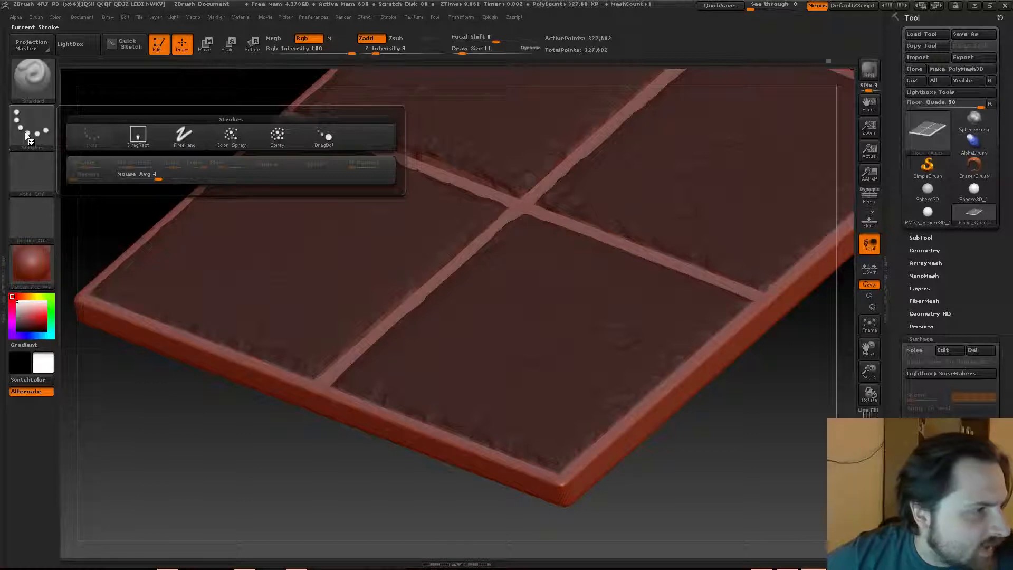
click(28, 183)
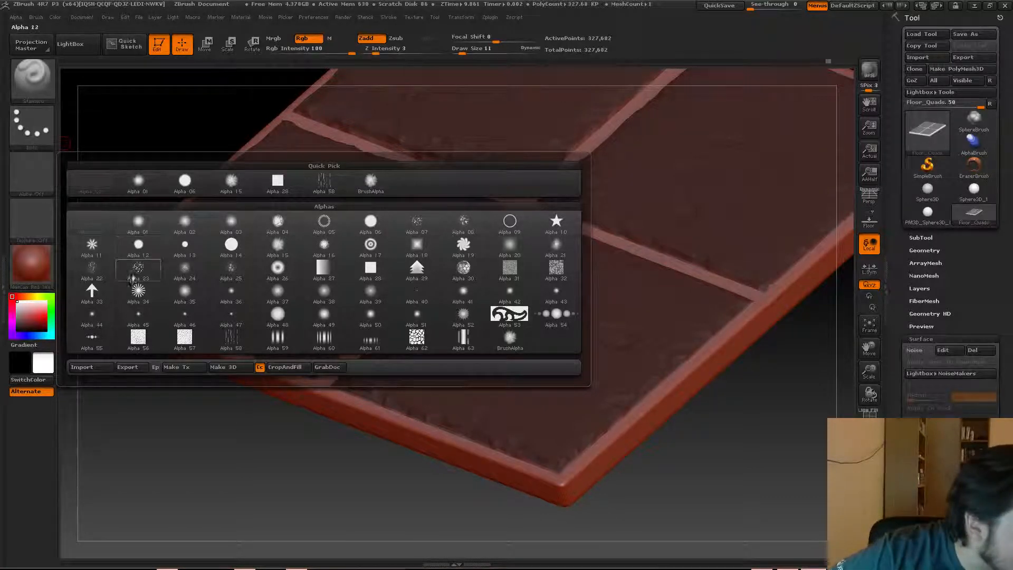
mouse_move(94, 274)
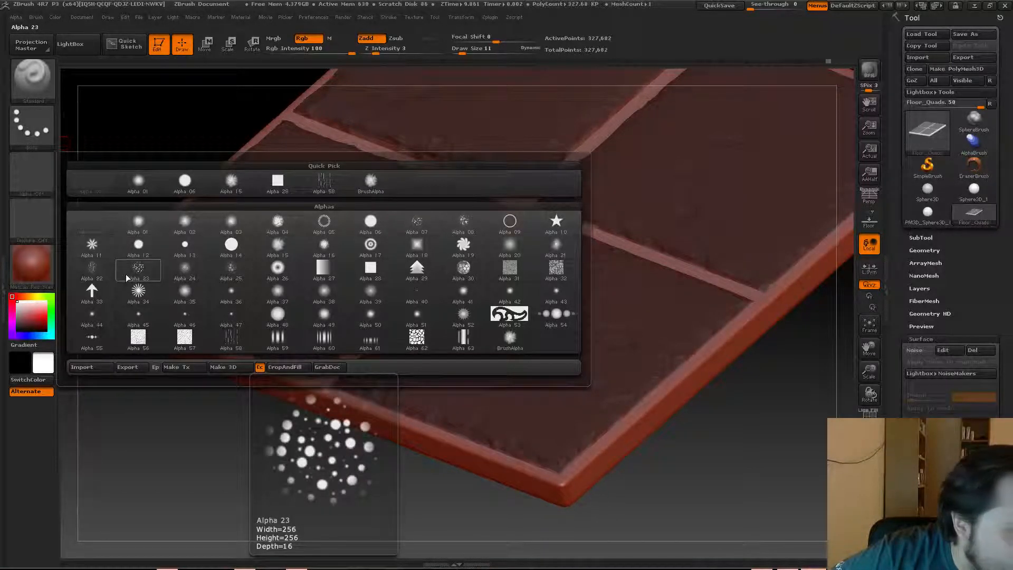
click(464, 222)
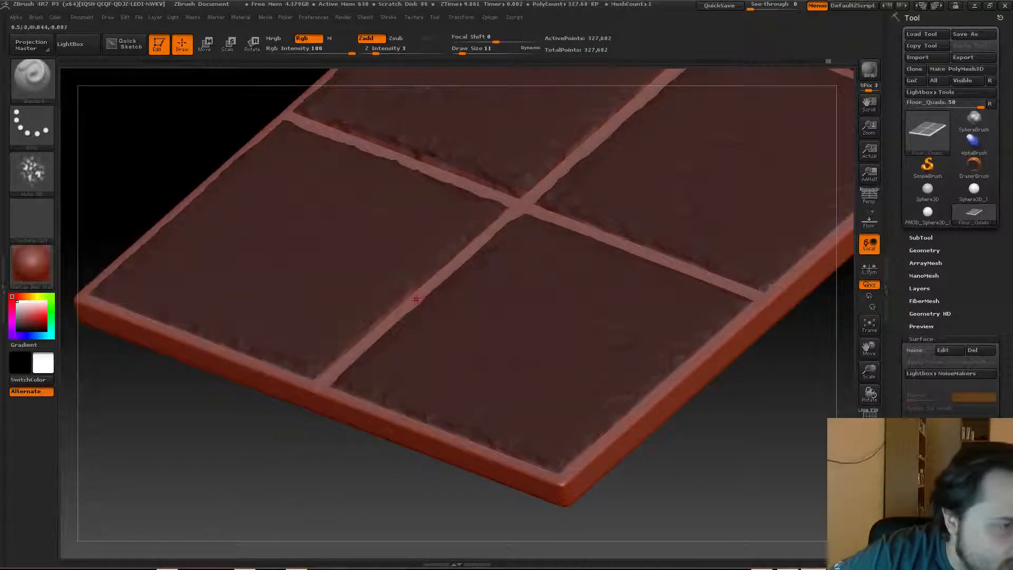
key(b)
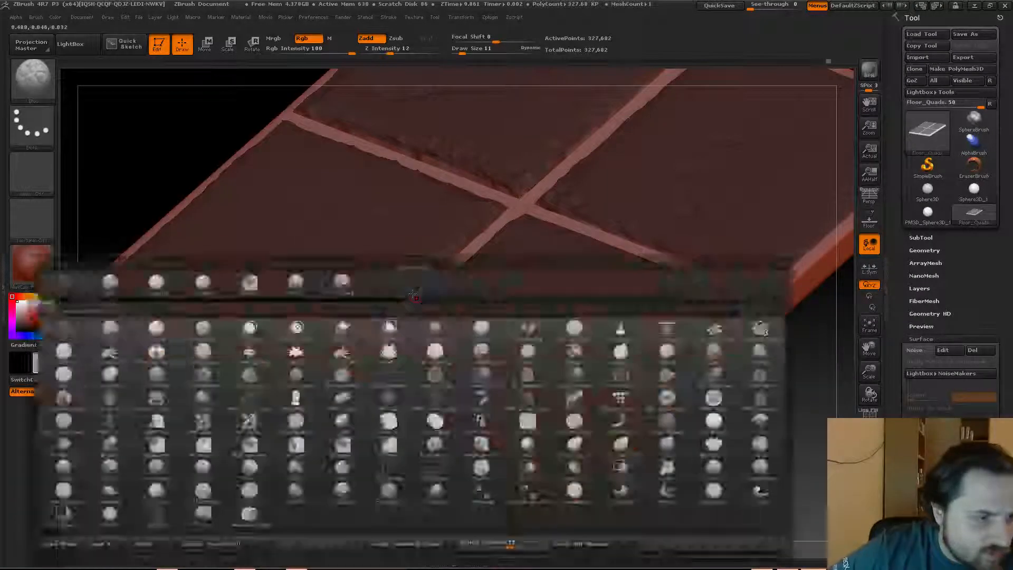
key(b)
key(l)
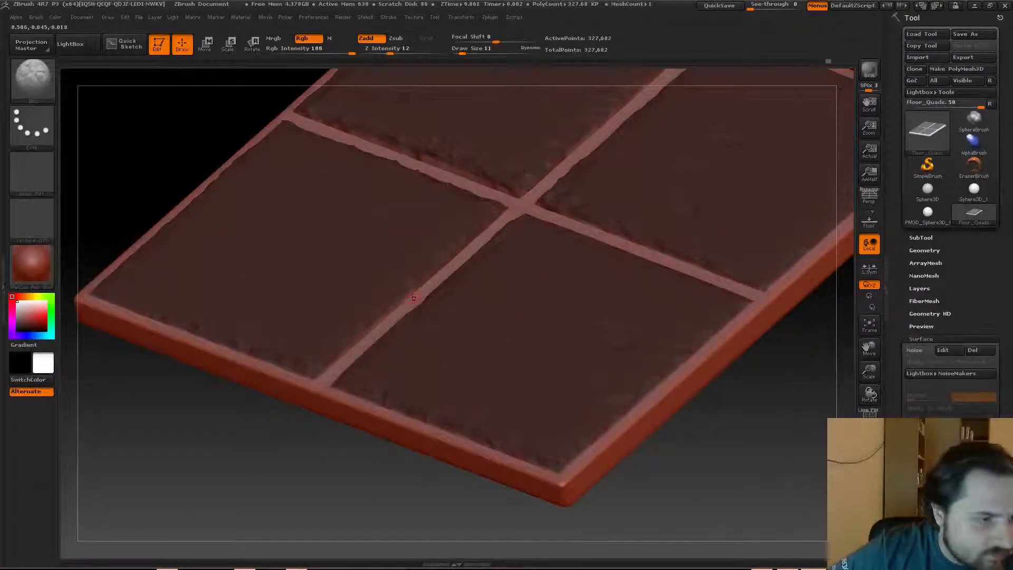
click(32, 83)
click(131, 150)
click(39, 88)
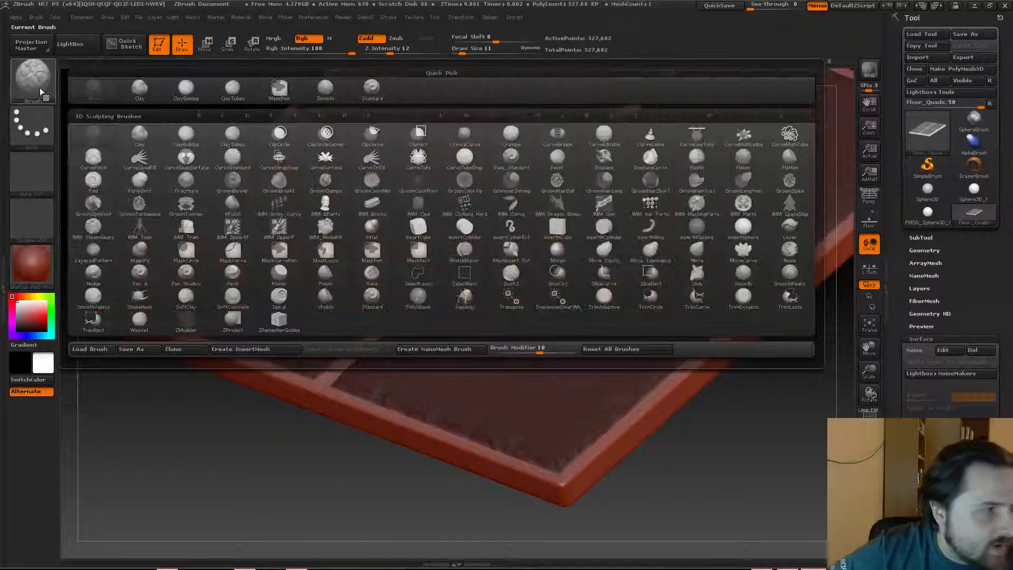
click(372, 295)
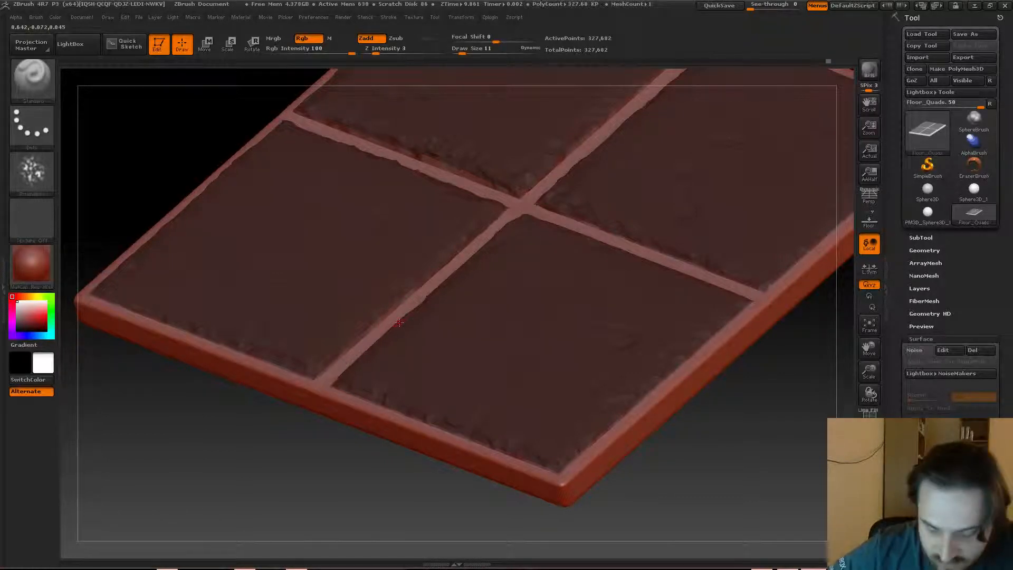
Set the draw size to 42 and Z intensity to 6, and brush a light speckled texture over the unmasked grout and sides.
text(s97)
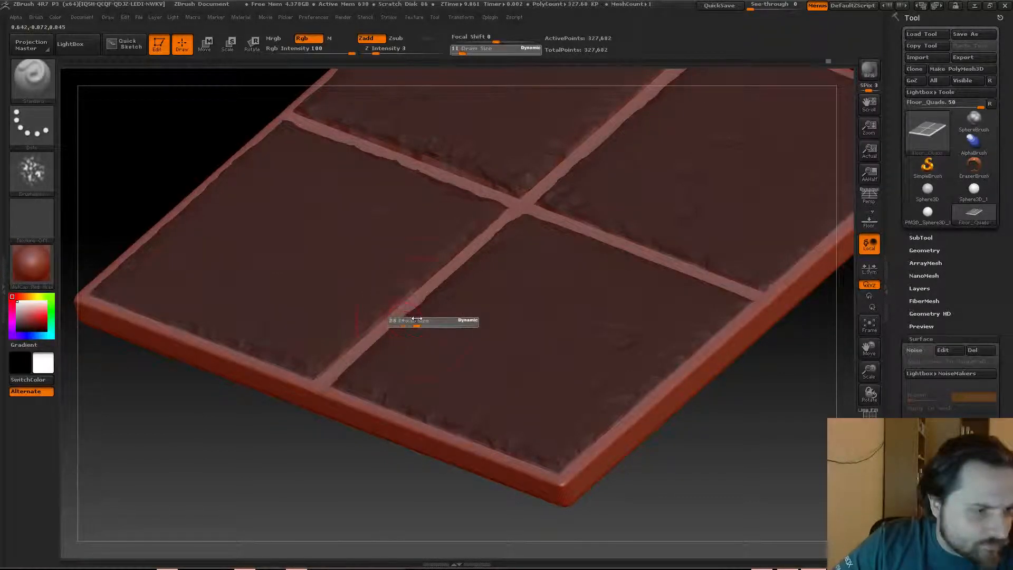
key(Return)
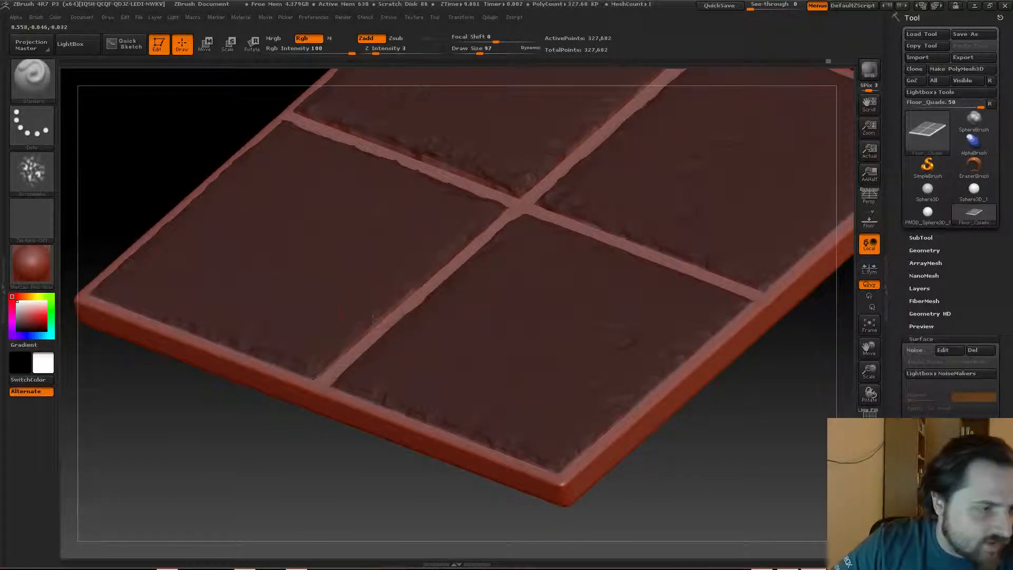
text(s42)
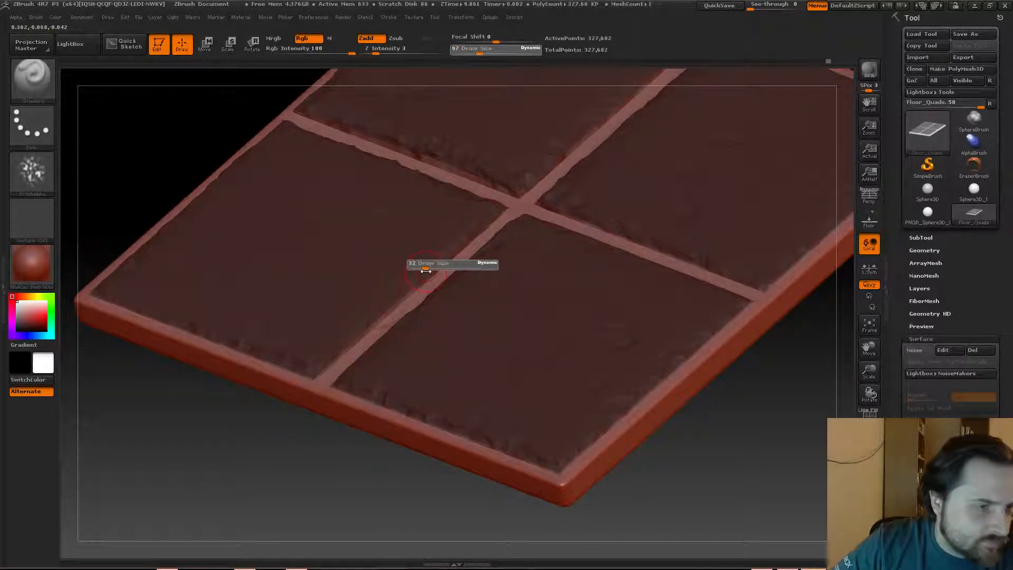
key(Return)
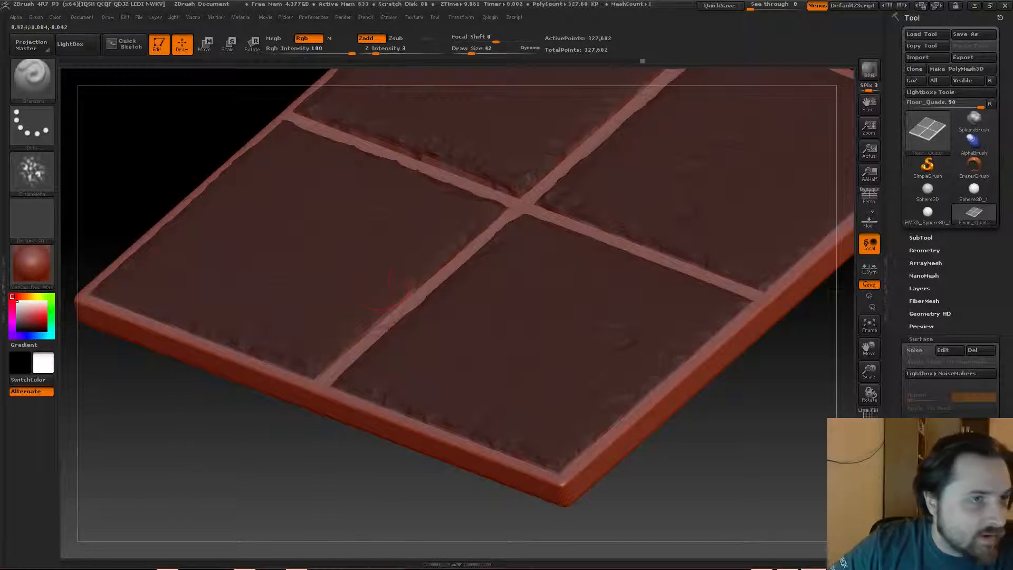
click(388, 48)
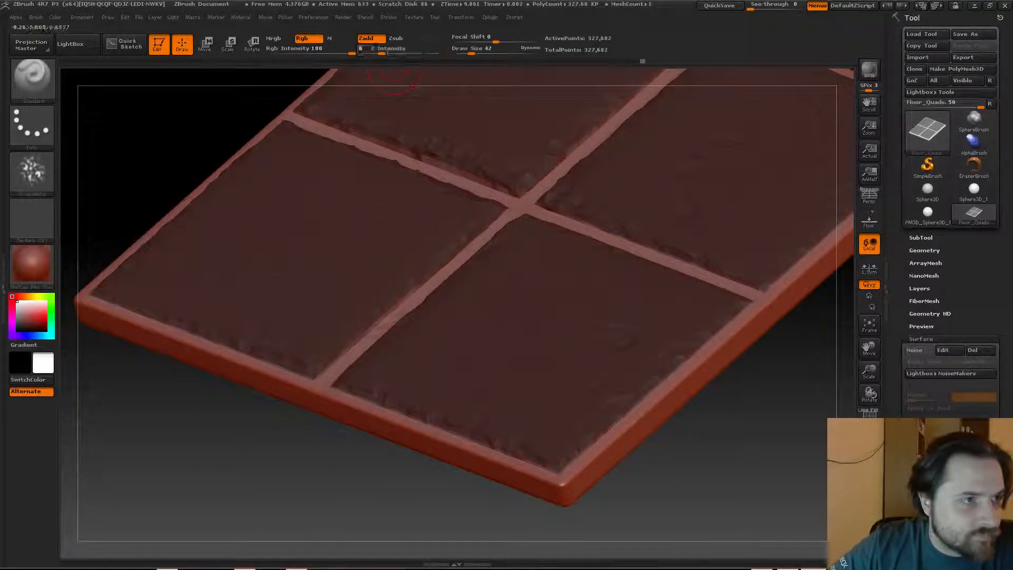
text(6)
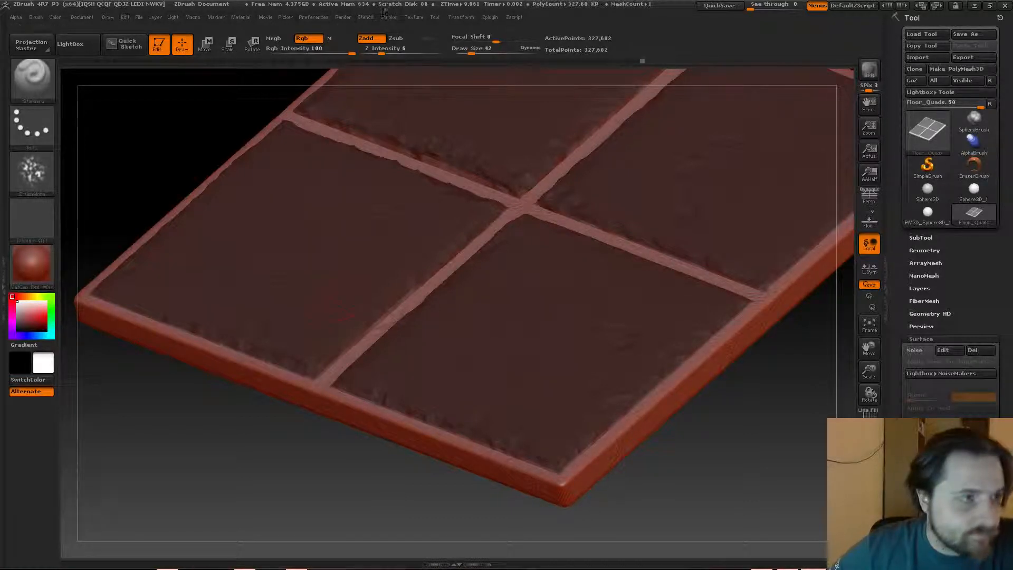
Set the Z intensity to 10 and roughen the grout lines between the tiles and the adjoining outer sides.
drag(381, 53, 388, 54)
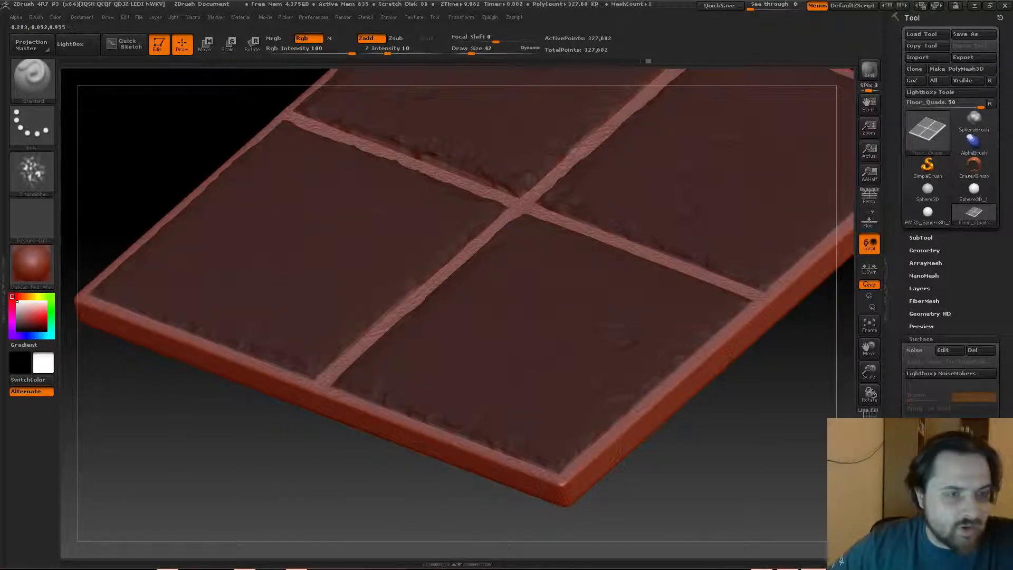
drag(743, 394, 685, 390)
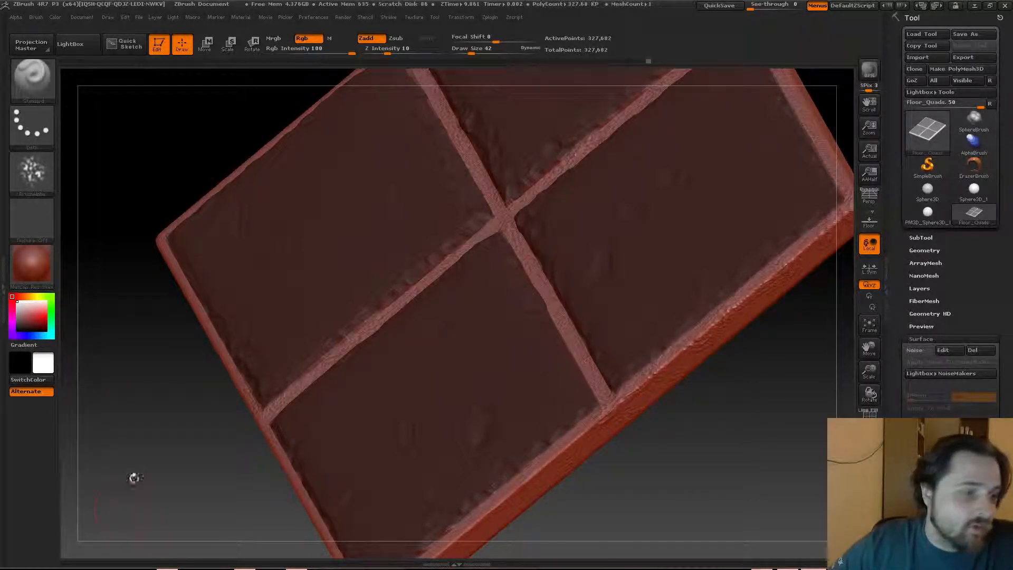
drag(135, 478, 417, 555)
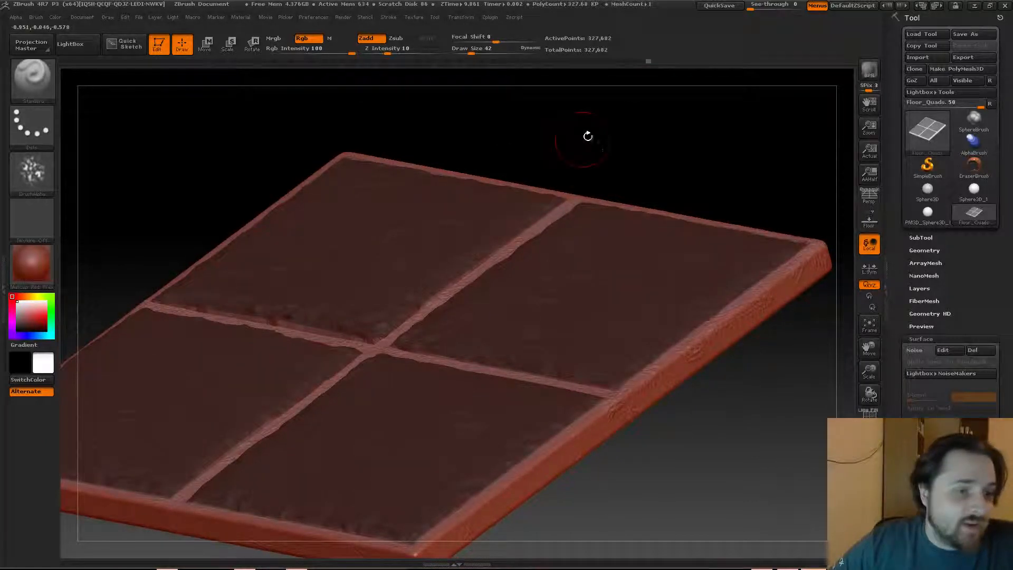
drag(587, 135, 572, 119)
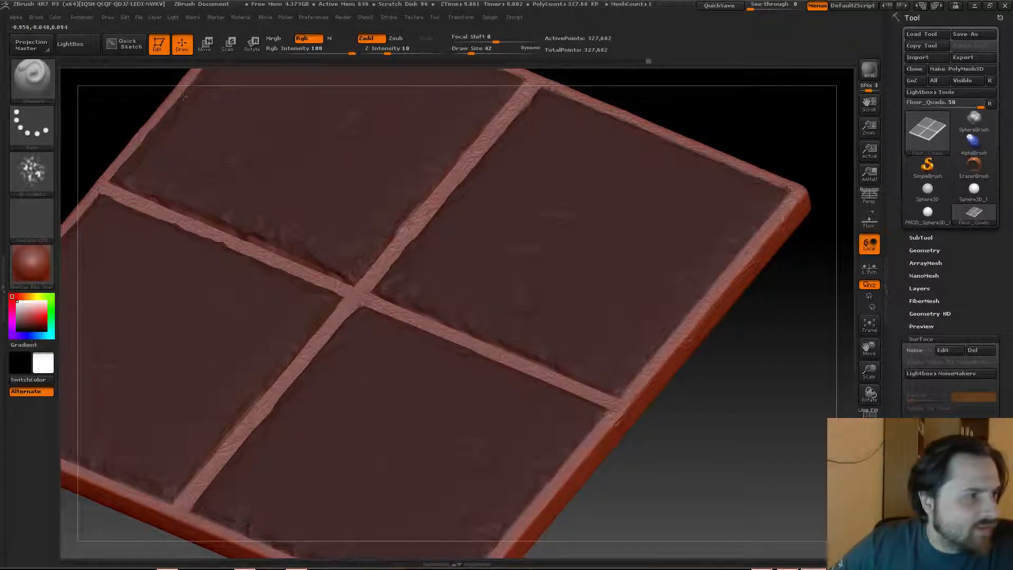
drag(85, 108, 185, 288)
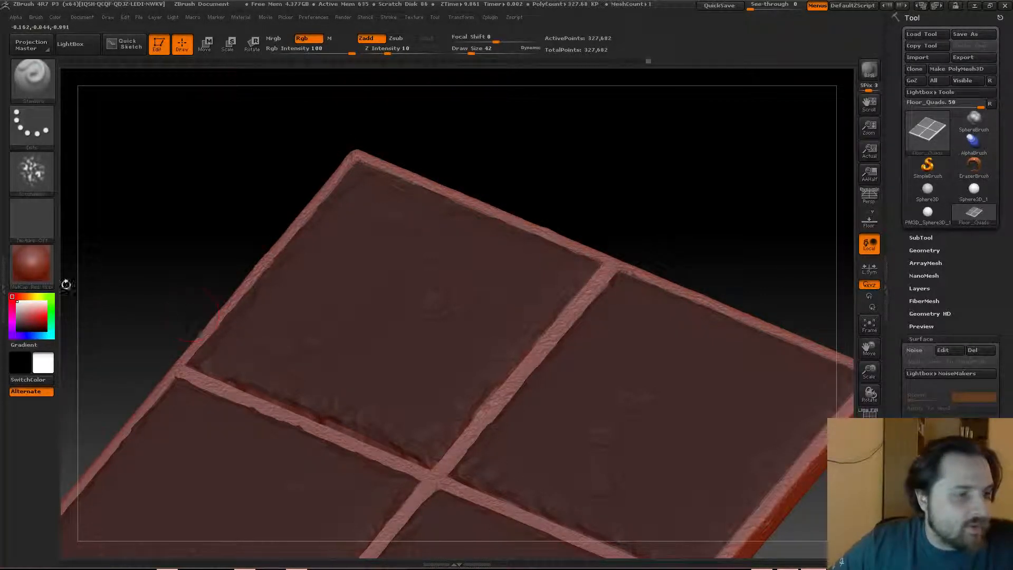
Brush the same rough texture along the remaining outer borders and side faces, and check the whole floor from above.
drag(65, 283, 253, 272)
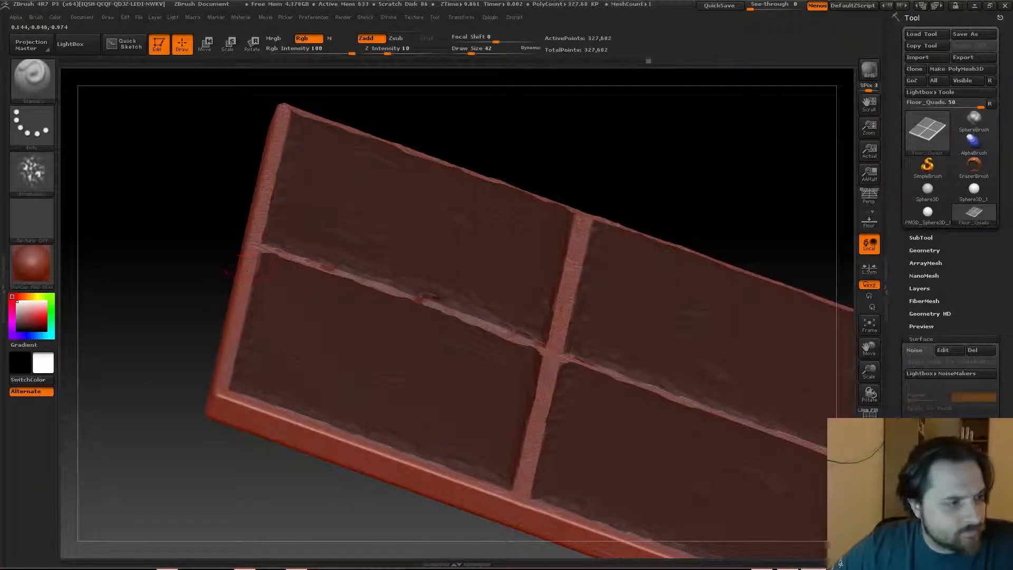
drag(225, 415, 261, 409)
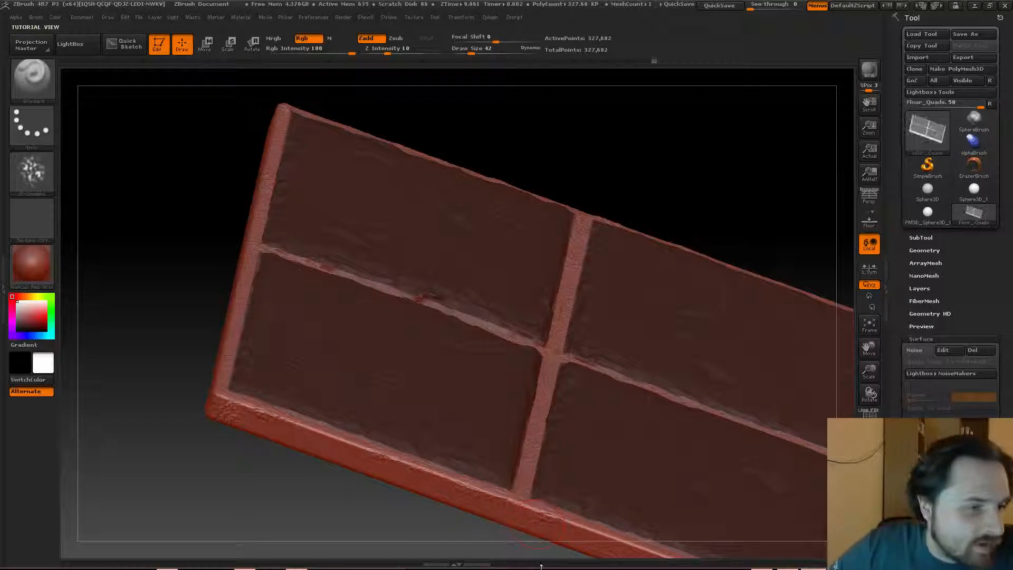
drag(171, 240, 164, 244)
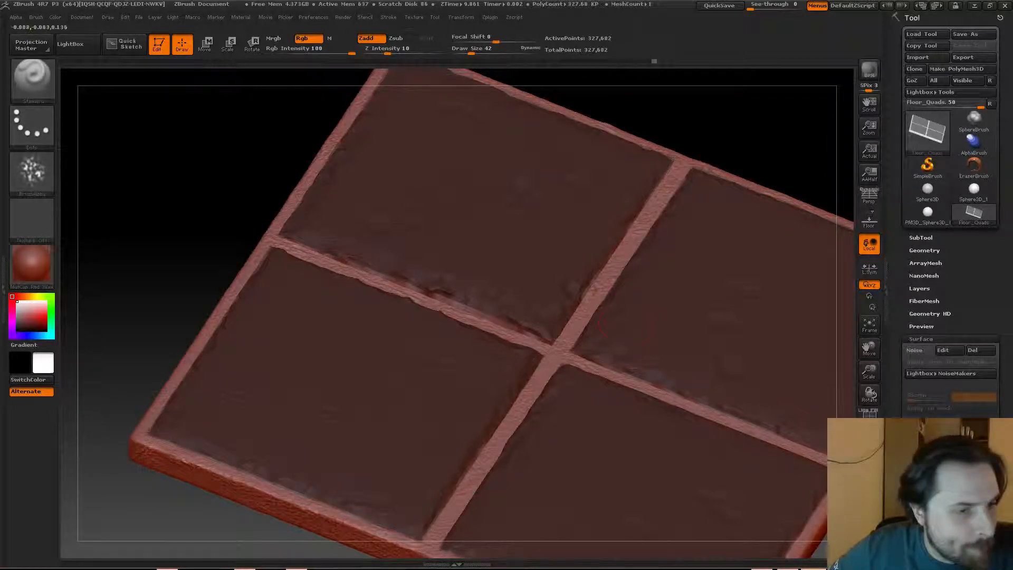
drag(232, 227, 216, 169)
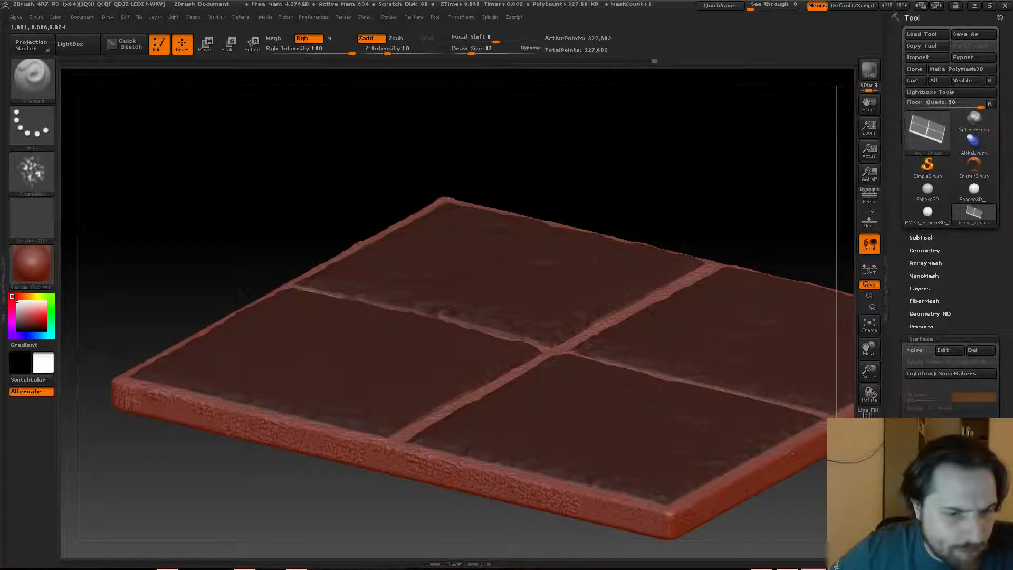
drag(324, 134, 615, 234)
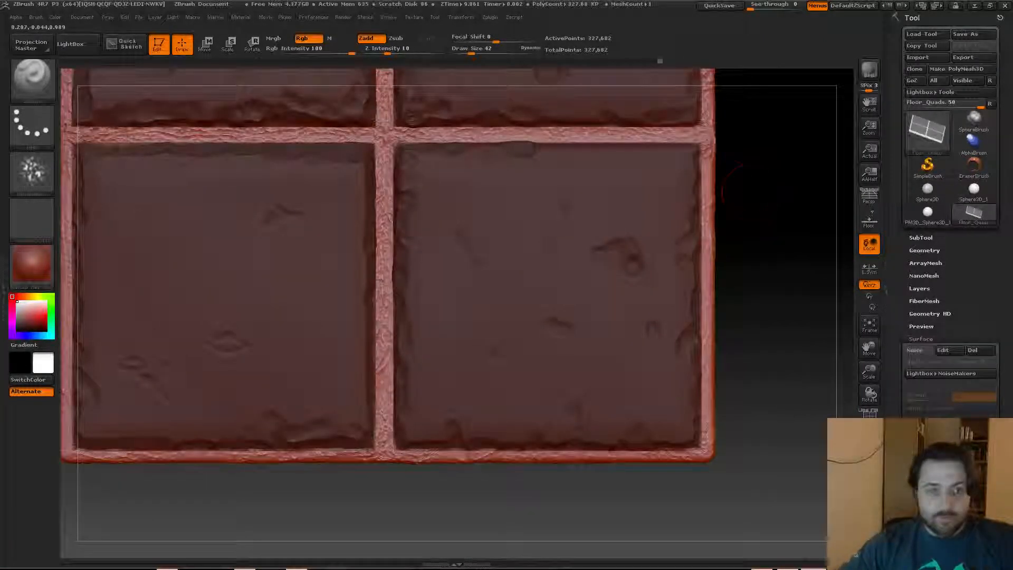
alt+drag(749, 191, 687, 195)
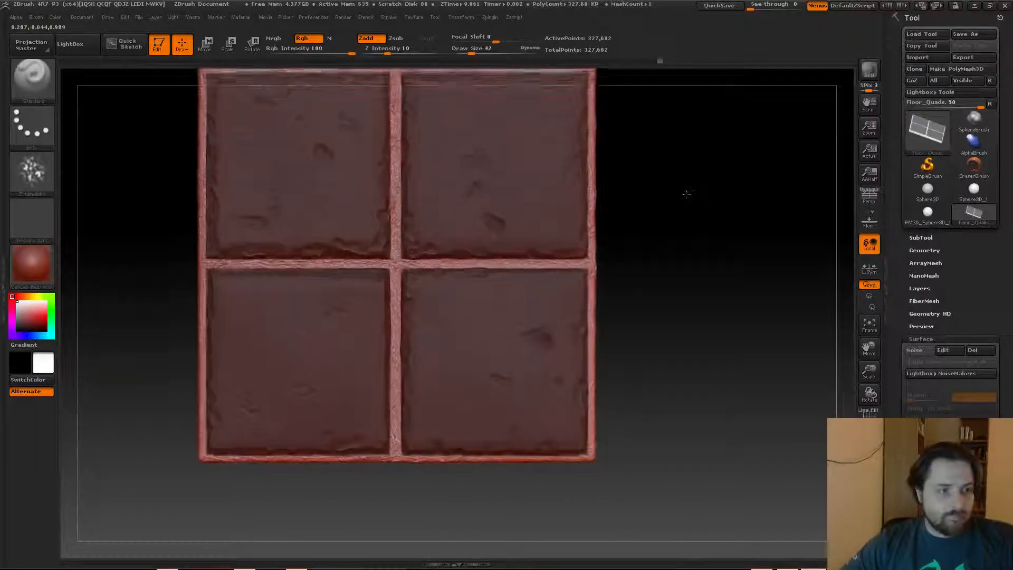
drag(147, 203, 163, 229)
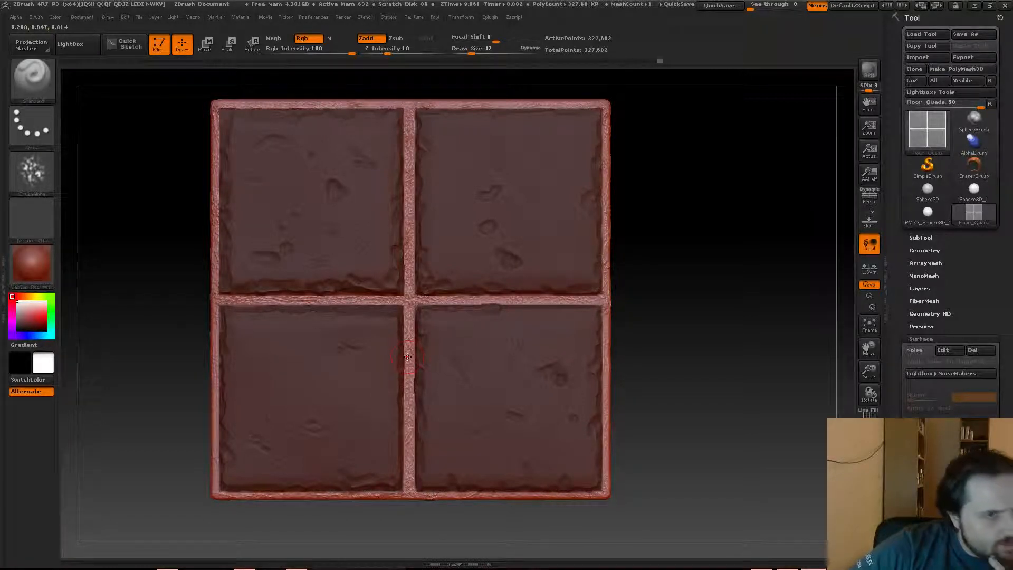
click(920, 250)
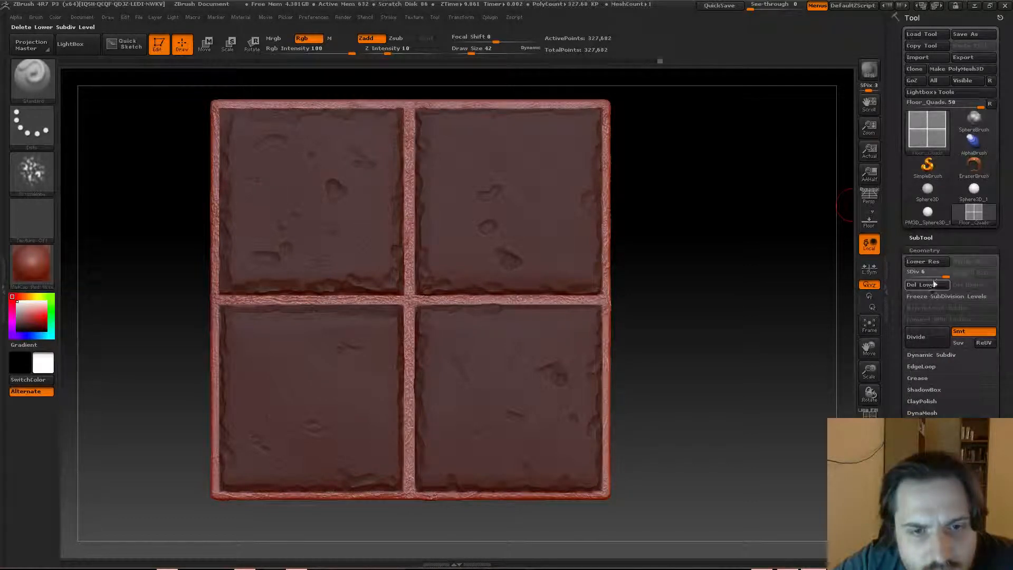
click(928, 337)
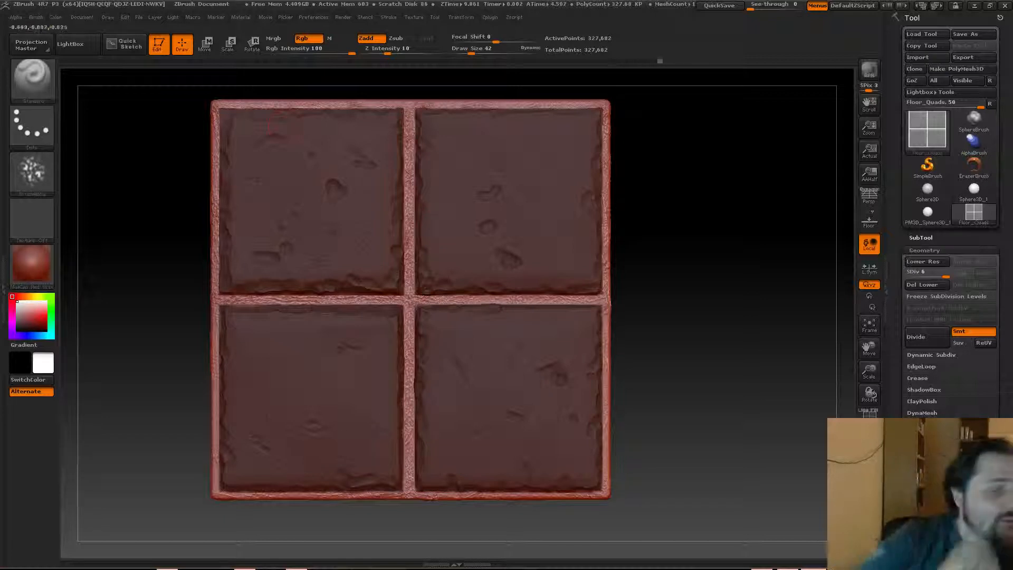
Assign the streaked Alpha 58 to the Standard brush.
click(34, 180)
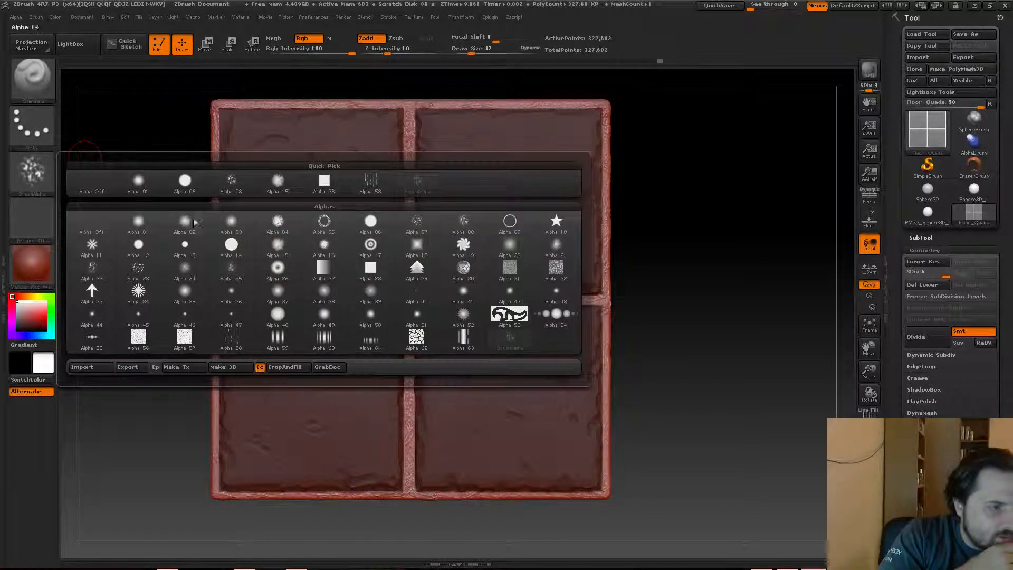
click(231, 340)
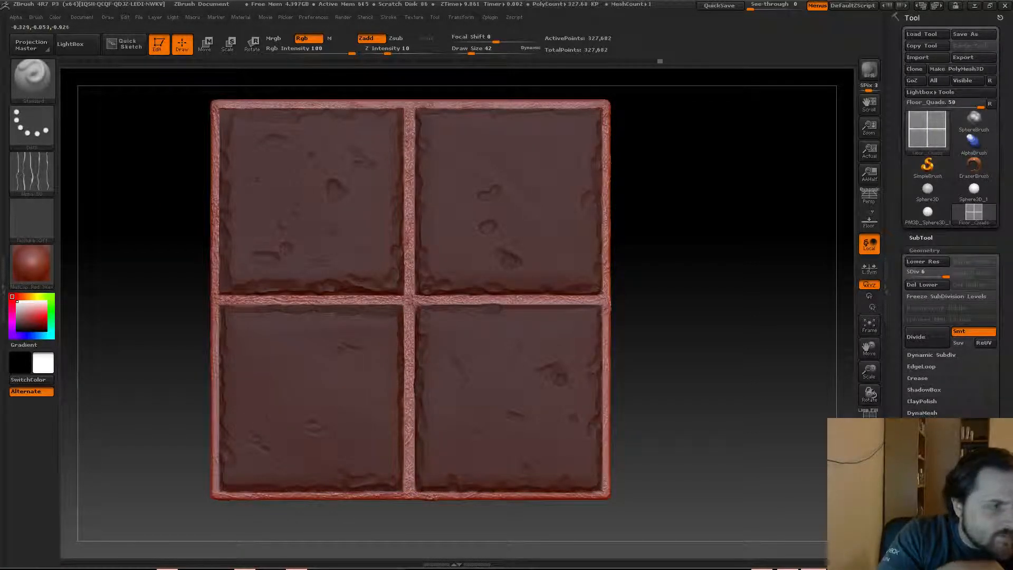
mouse_move(33, 168)
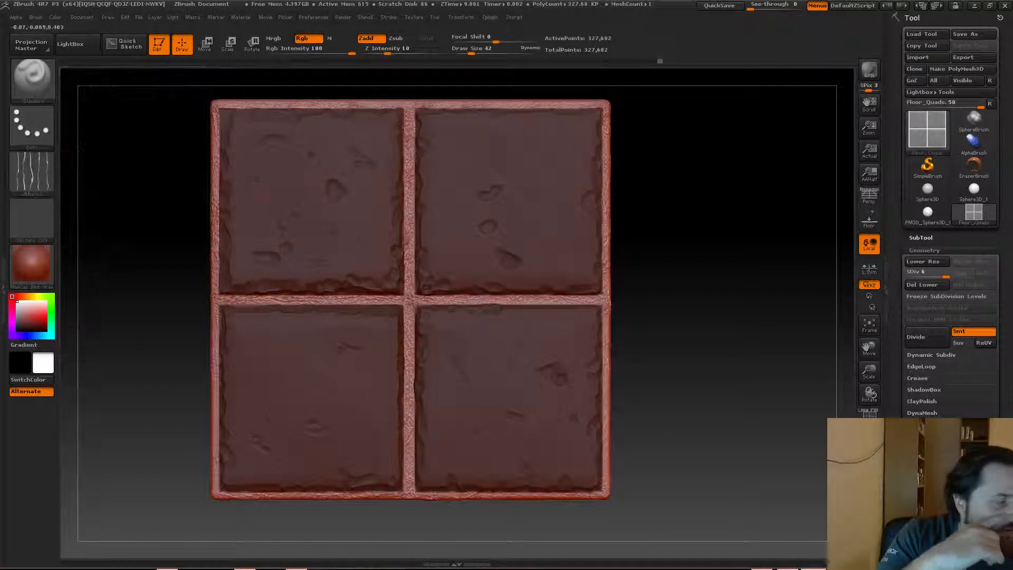
key(b)
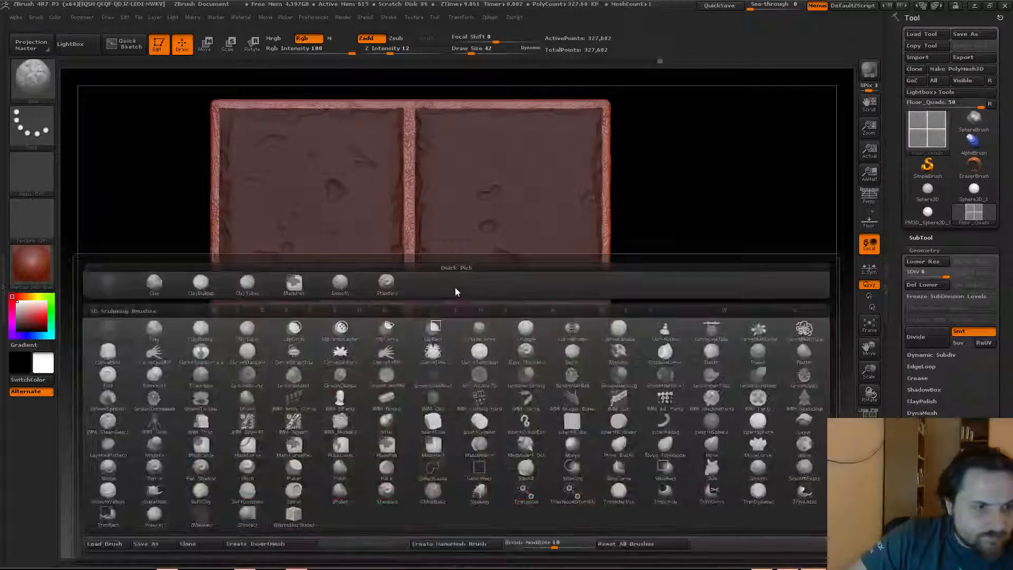
key(b)
key(l)
key(b)
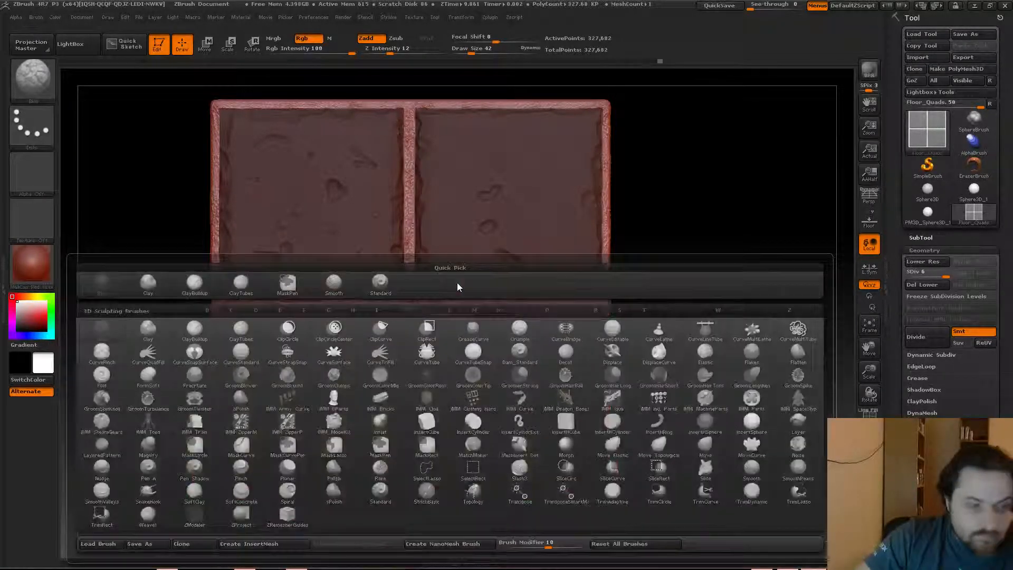
key(s)
key(b)
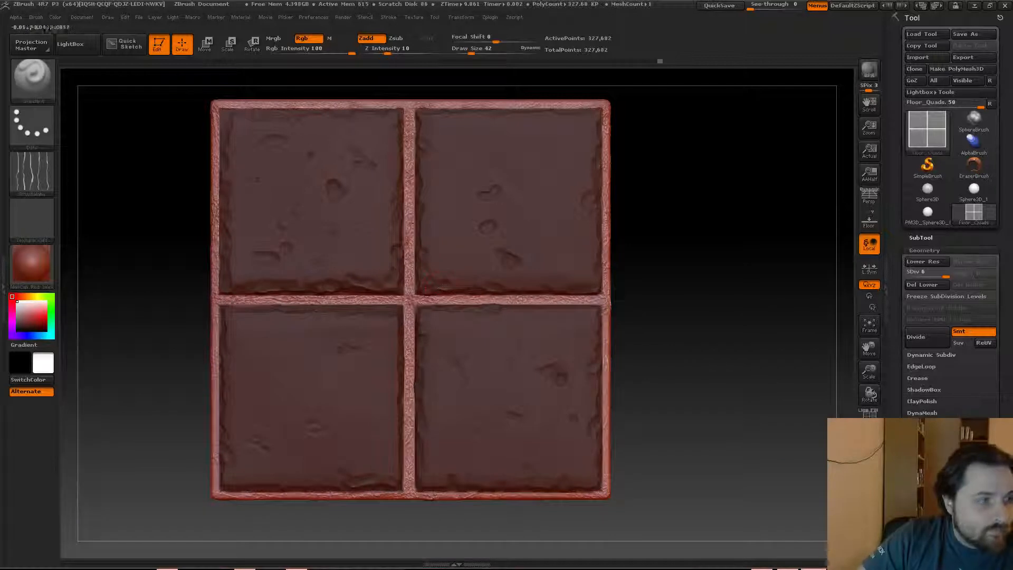
Set the Standard brush's draw size to 208.
key(s)
mouse_move(382, 295)
mouse_down()
mouse_move(401, 295)
mouse_move(423, 318)
mouse_move(394, 285)
mouse_move(403, 299)
mouse_move(253, 292)
mouse_move(222, 163)
mouse_move(269, 109)
mouse_move(422, 112)
mouse_up()
key(s)
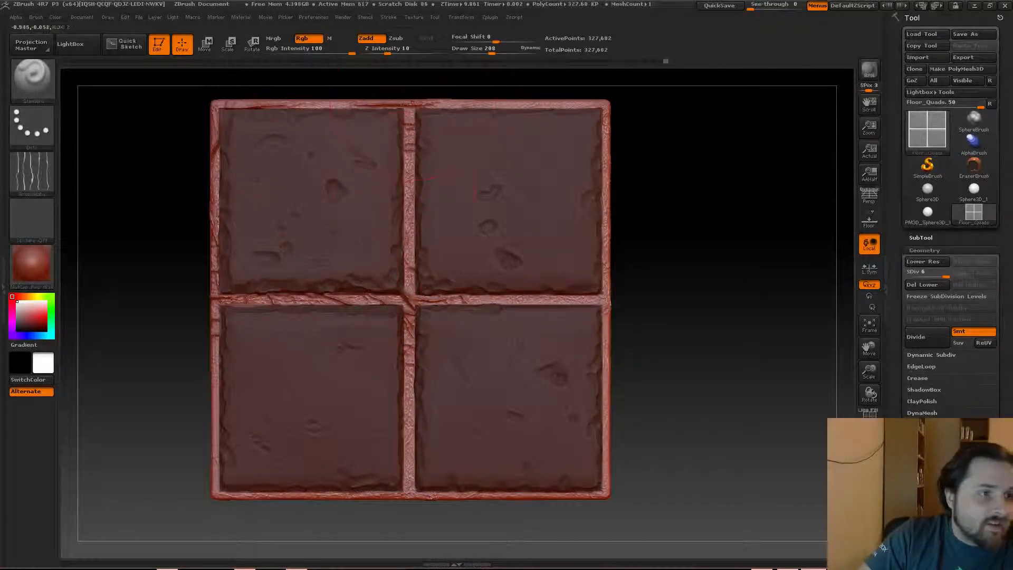
Brush the streak texture at Z intensity 10 along the vertical and horizontal grout lines between the tiles.
drag(409, 147, 415, 471)
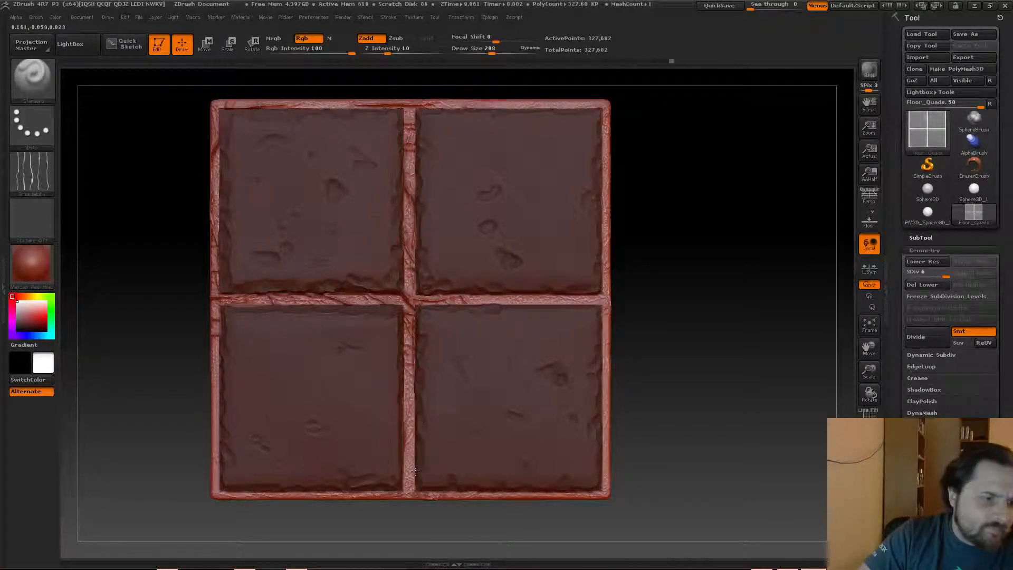
drag(417, 299, 612, 302)
mouse_move(645, 269)
mouse_down()
mouse_move(590, 156)
mouse_move(412, 205)
mouse_move(470, 251)
mouse_up()
Undo all the streak strokes on the grout lines and outer borders.
key(ctrl)
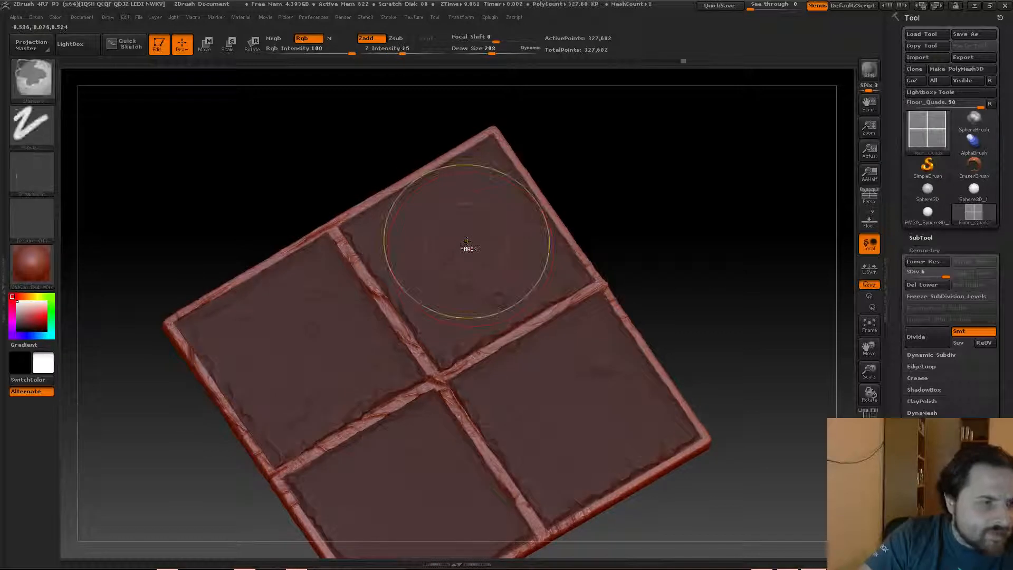
key(ctrl+z)
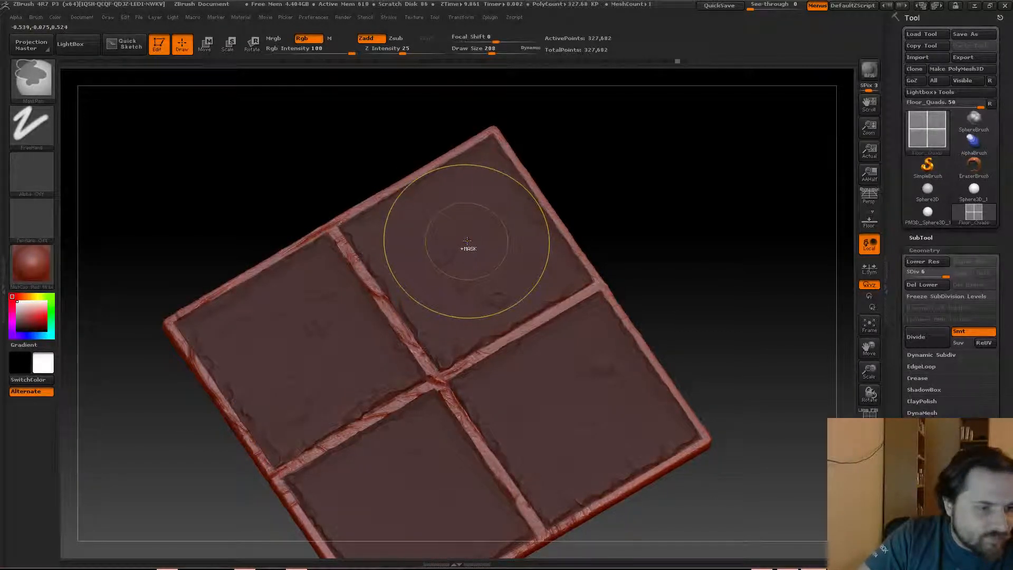
key(ctrl+z)
key(ctrl+z)
key(ctrl+z)
key(ctrl+z)
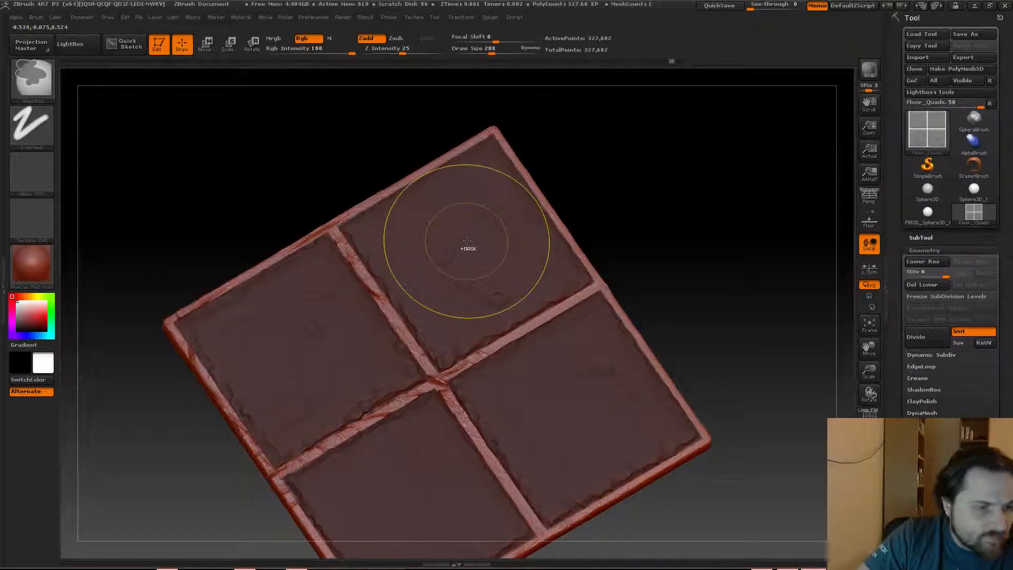
key(ctrl+z)
key(ctrl+z)
key(ctrl+z)
key(ctrl+z)
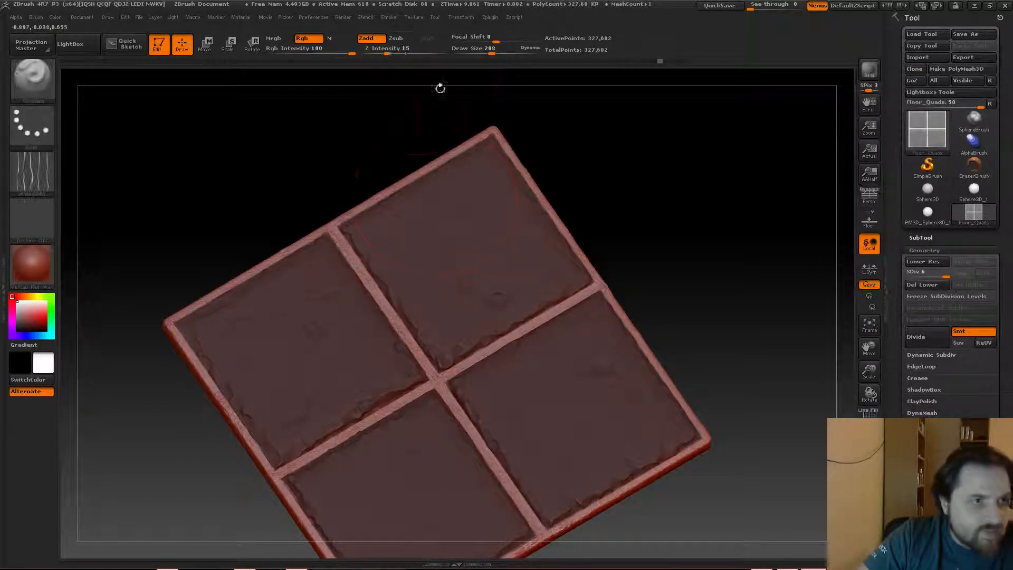
Set the Z intensity to 3 and brush faint streaks over the unmasked grout lines, borders and outer sides.
drag(396, 53, 375, 53)
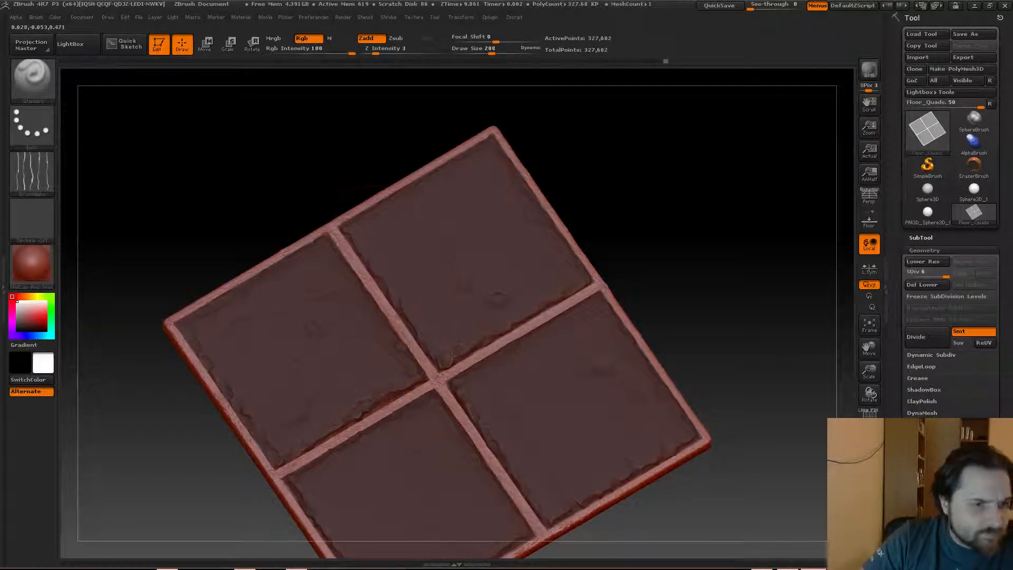
drag(273, 159, 280, 206)
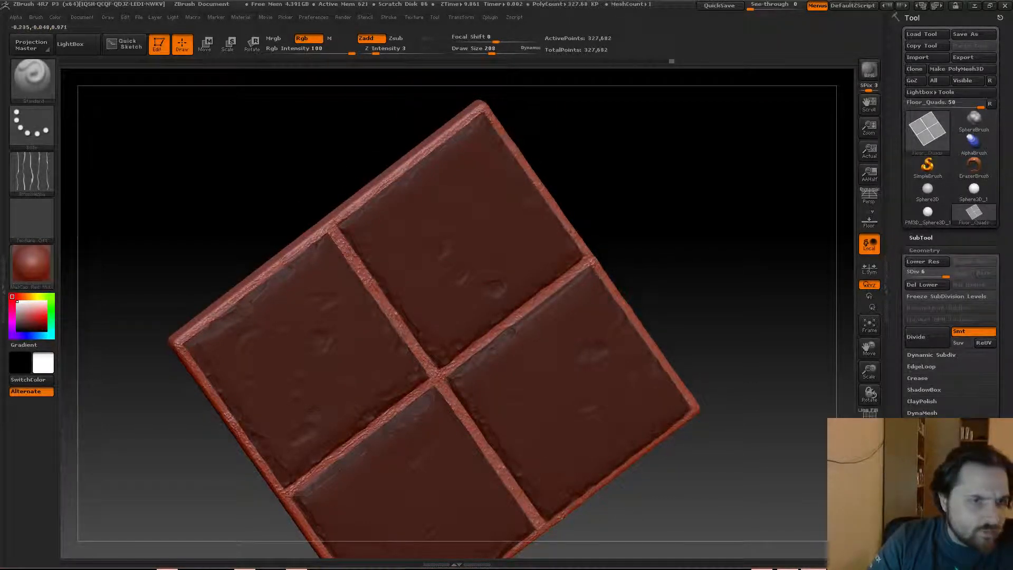
drag(178, 408, 139, 346)
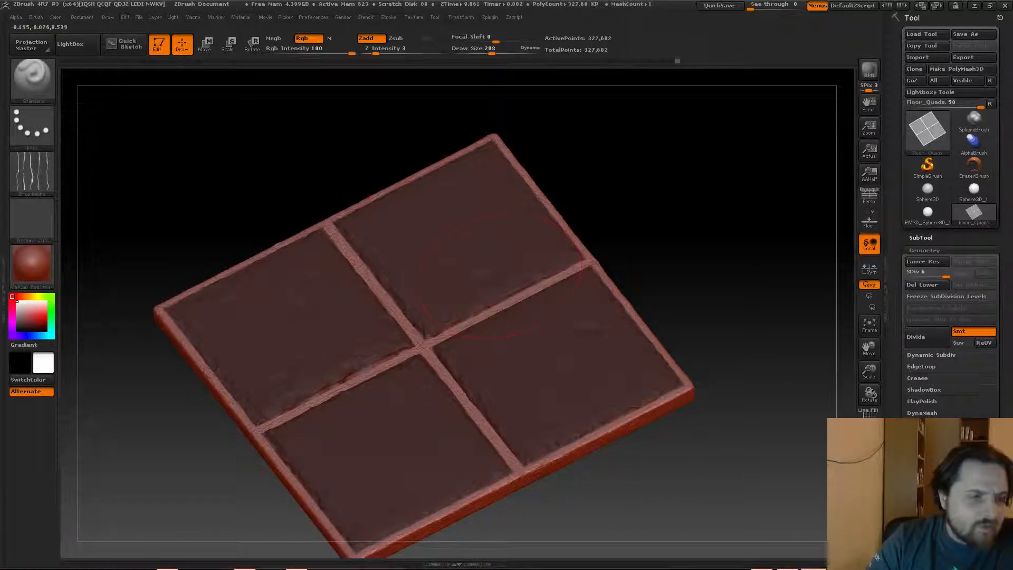
mouse_move(222, 411)
mouse_down()
mouse_move(278, 454)
mouse_move(557, 405)
mouse_move(422, 317)
mouse_move(348, 469)
mouse_move(334, 532)
mouse_up()
drag(218, 396, 240, 483)
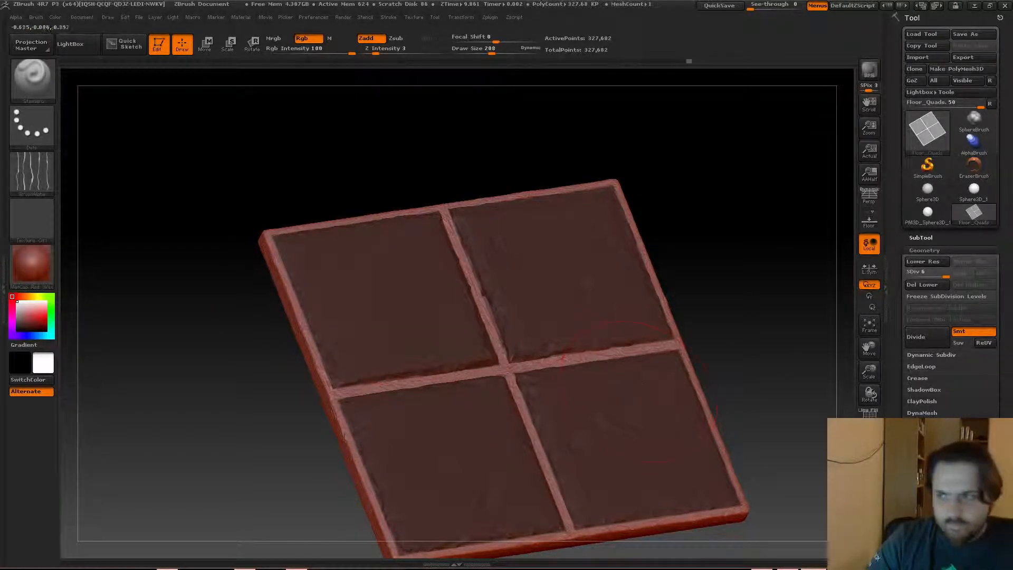
drag(445, 188, 423, 124)
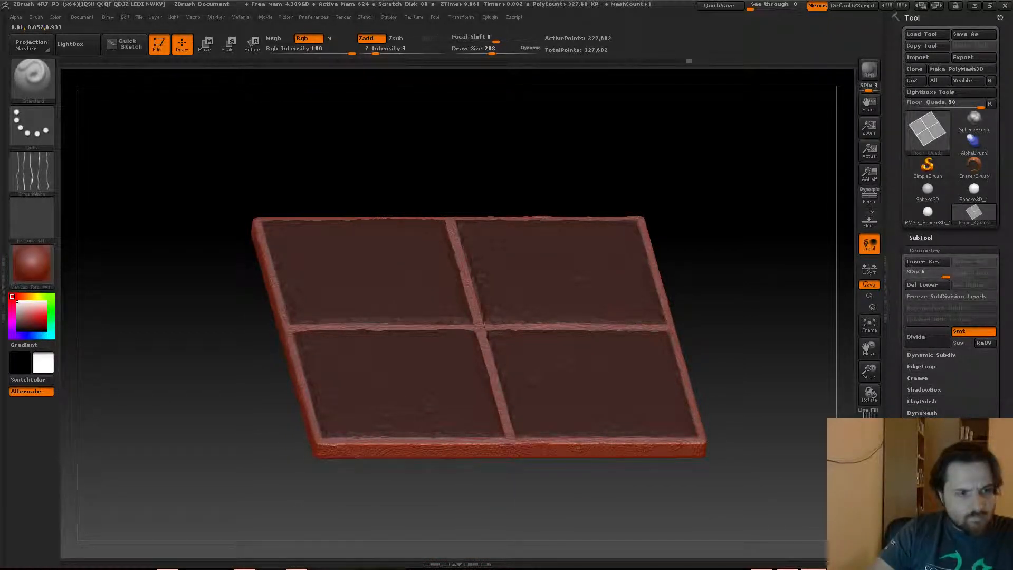
drag(222, 220, 169, 172)
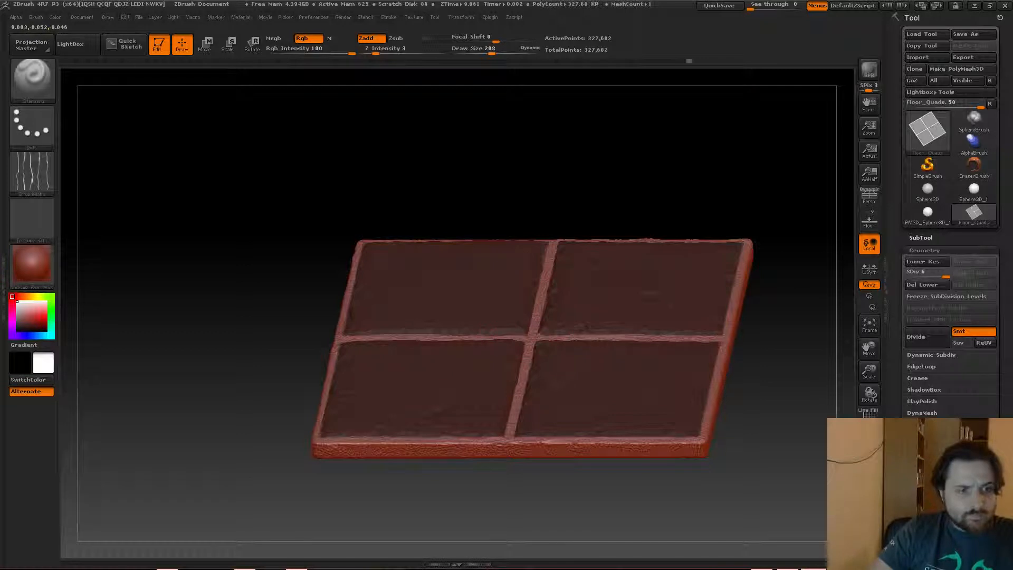
mouse_move(171, 204)
mouse_down()
mouse_move(153, 244)
mouse_move(163, 222)
mouse_move(197, 305)
mouse_move(194, 266)
mouse_up()
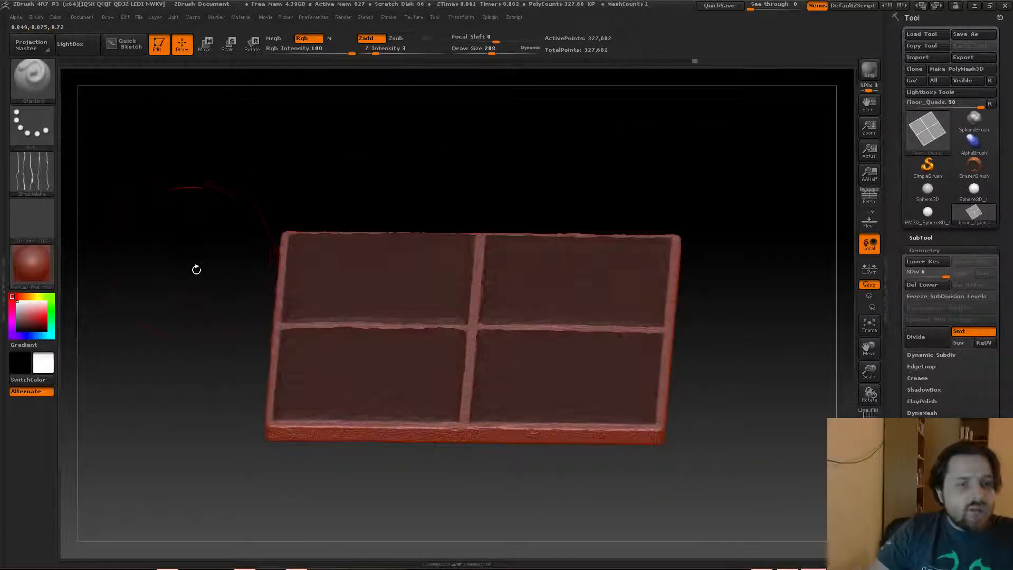
Clear the mask from the floor mesh and show the whole floor squarely from above.
mouse_move(145, 124)
ctrl+mouse_down()
mouse_move(185, 181)
mouse_move(204, 240)
ctrl+mouse_up()
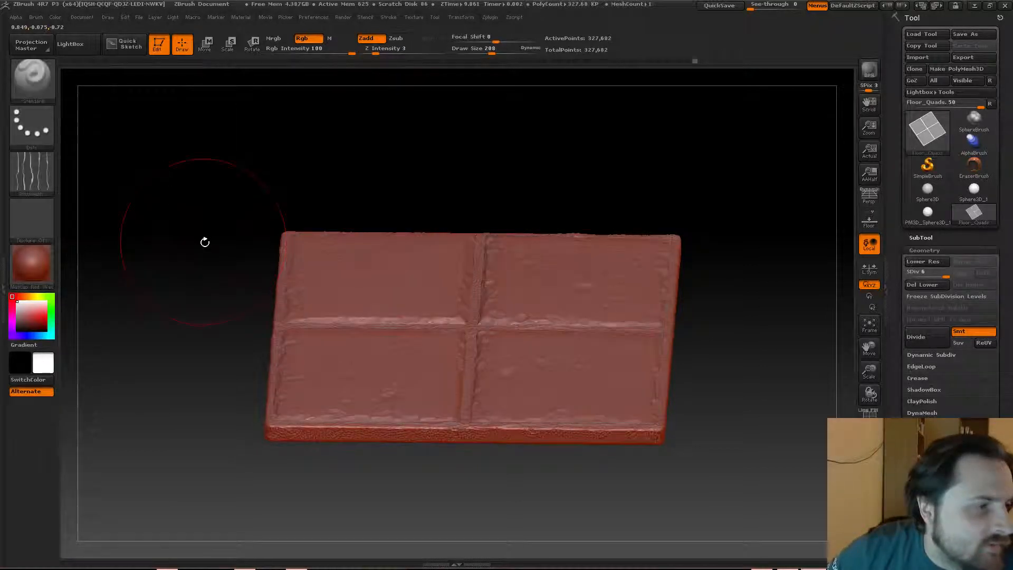
drag(225, 161, 240, 224)
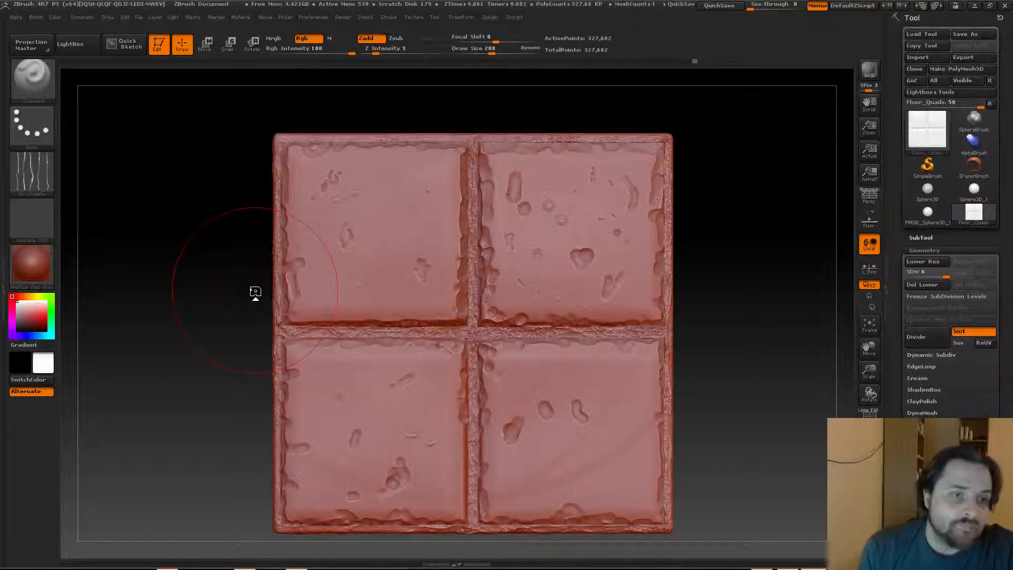
key(shift)
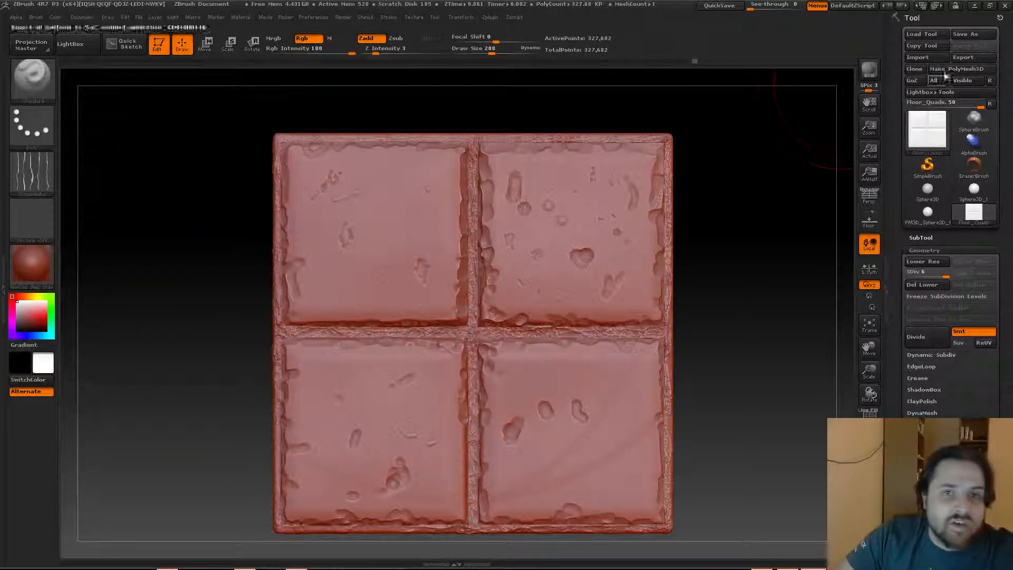
Save the tool over the existing Floor_Quads ZTool file in the Zbrush_Test folder.
click(961, 34)
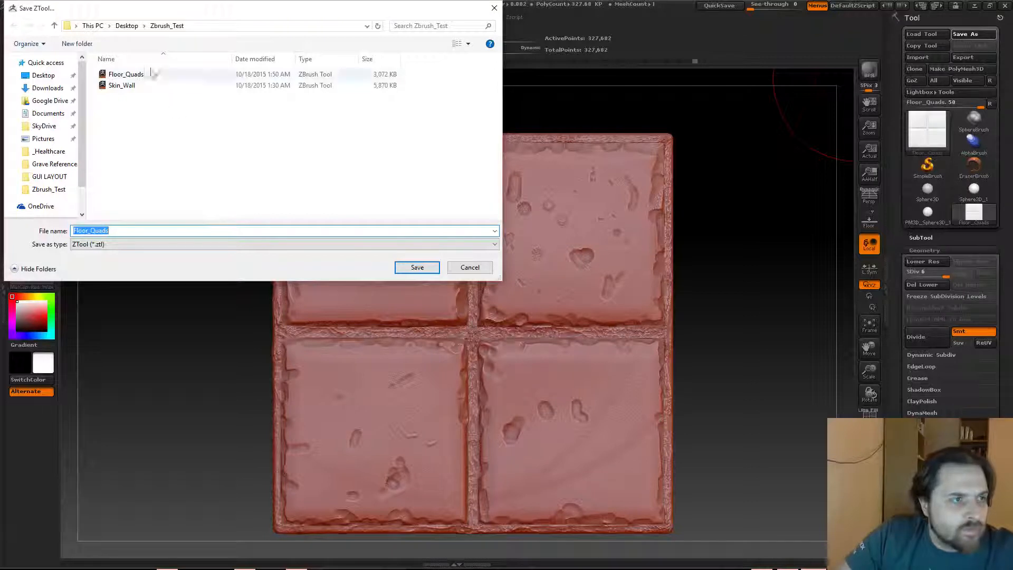
double_click(132, 74)
click(537, 283)
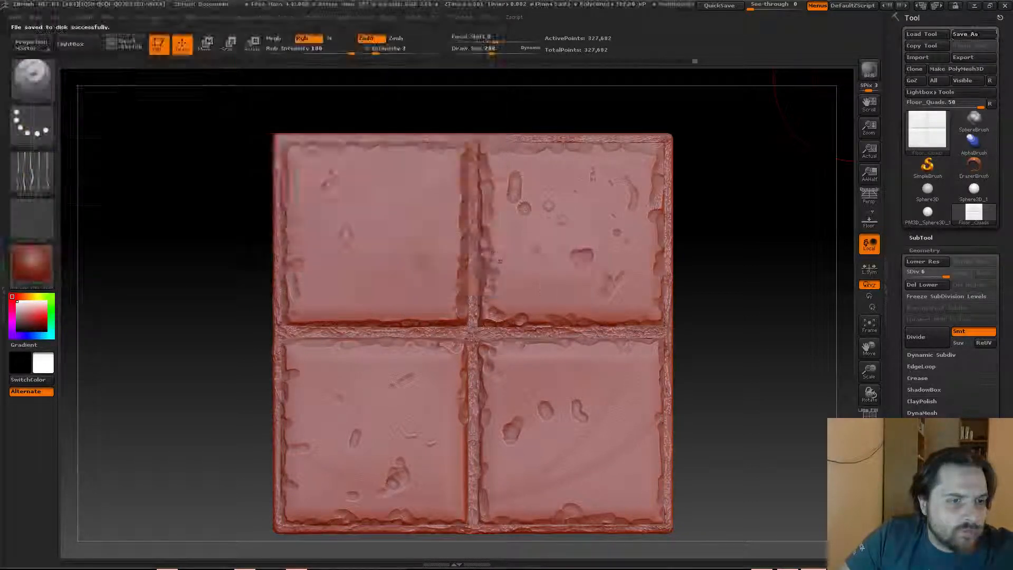
Save the project over the existing Floor project file in the Zbrush_Test folder.
click(140, 16)
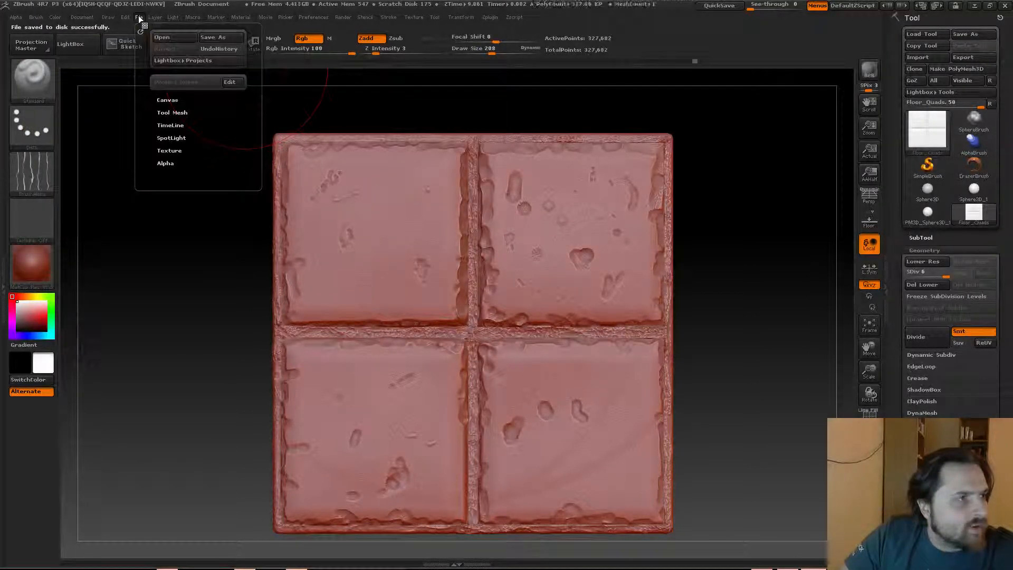
click(202, 37)
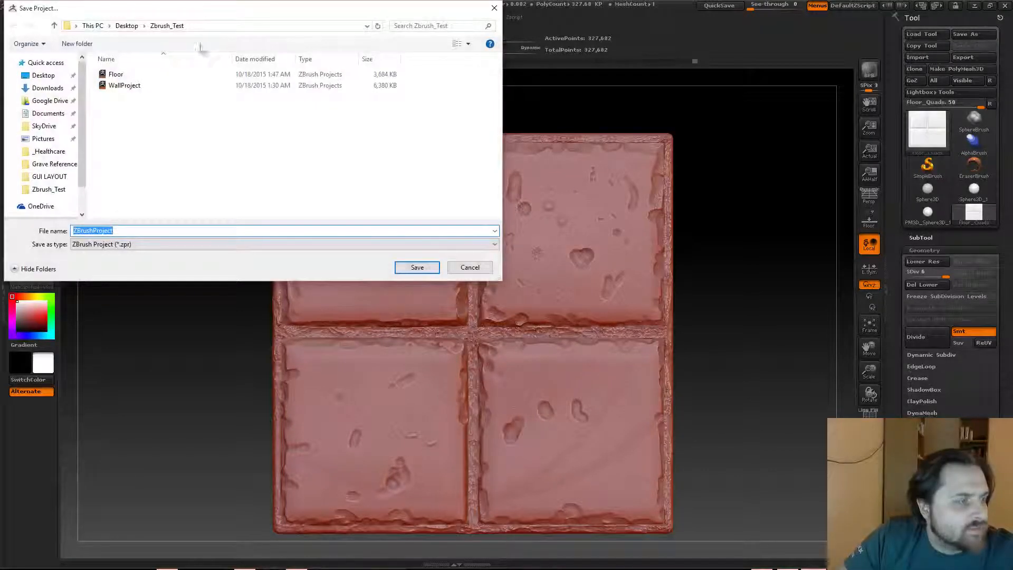
click(116, 75)
click(417, 268)
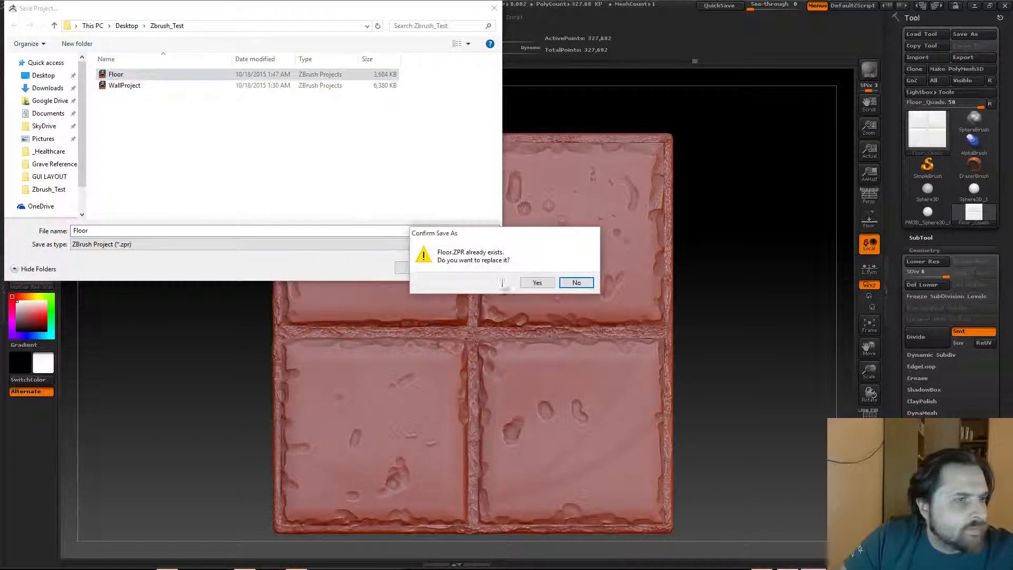
click(536, 283)
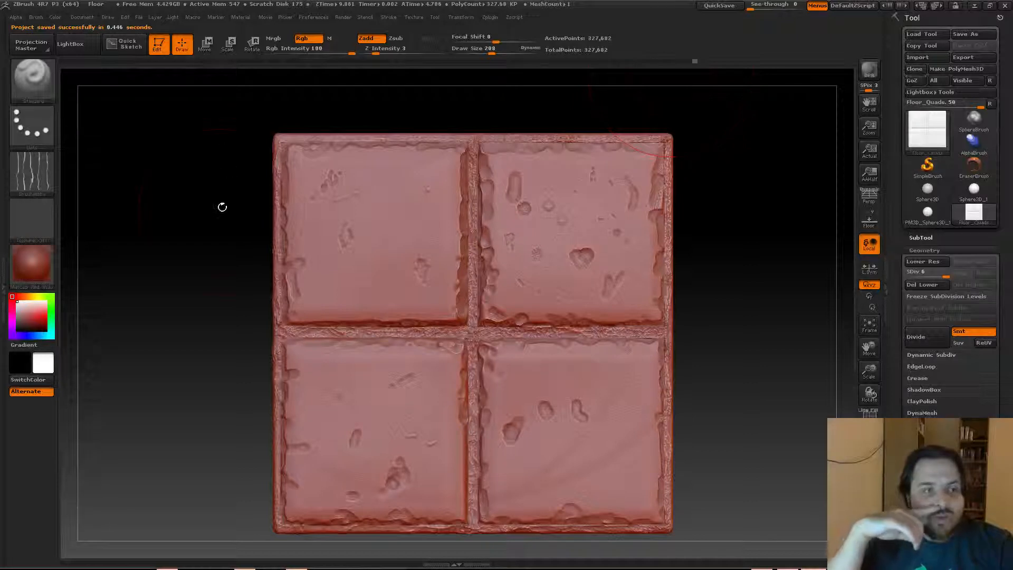
mouse_move(222, 207)
mouse_down()
mouse_move(235, 204)
mouse_move(233, 237)
mouse_move(229, 198)
mouse_move(217, 194)
mouse_move(215, 221)
mouse_up()
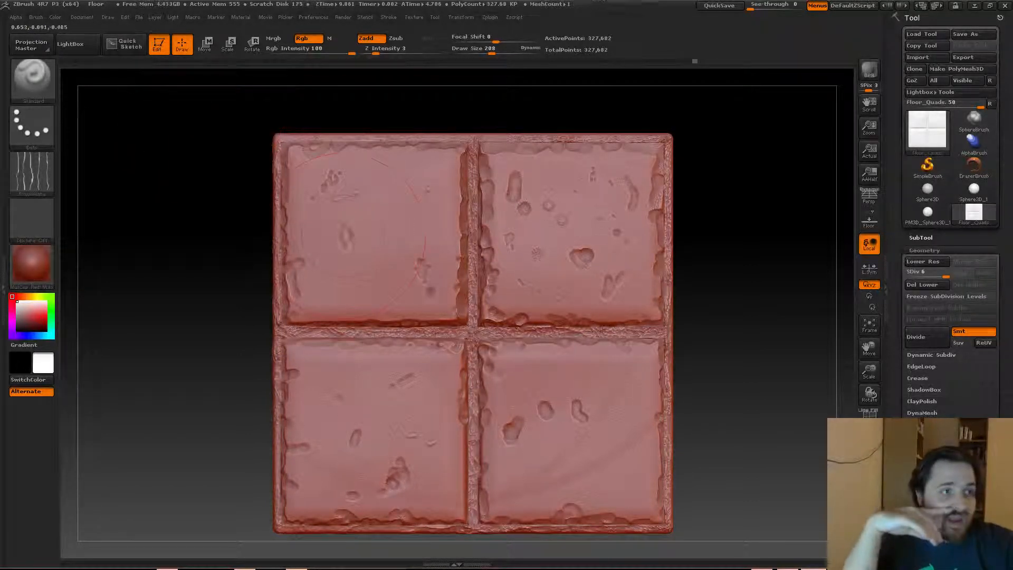
Export the sculpted floor mesh in OBJ format as Floor_HiPoly to the Zbrush_Test folder.
click(955, 56)
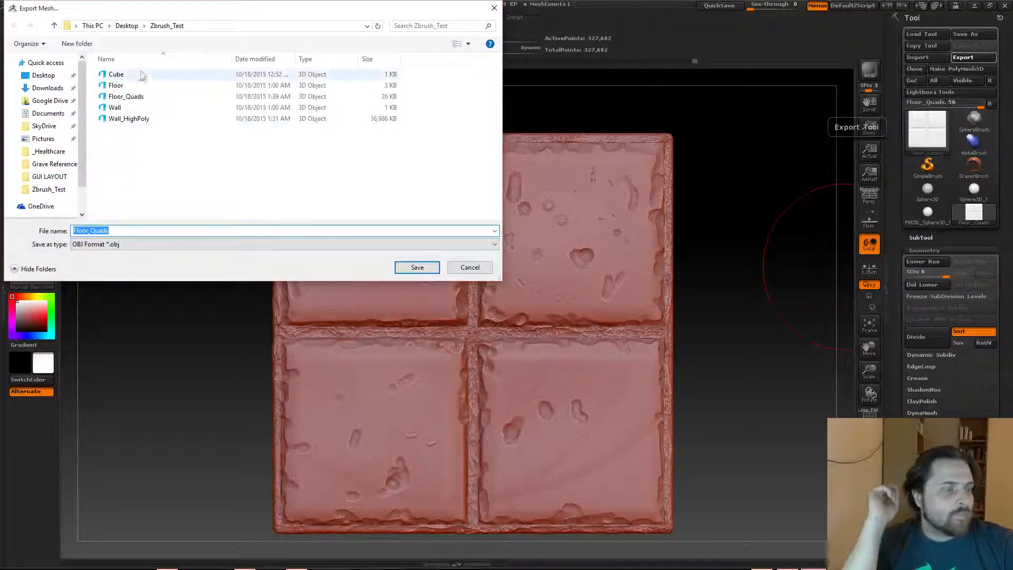
click(127, 97)
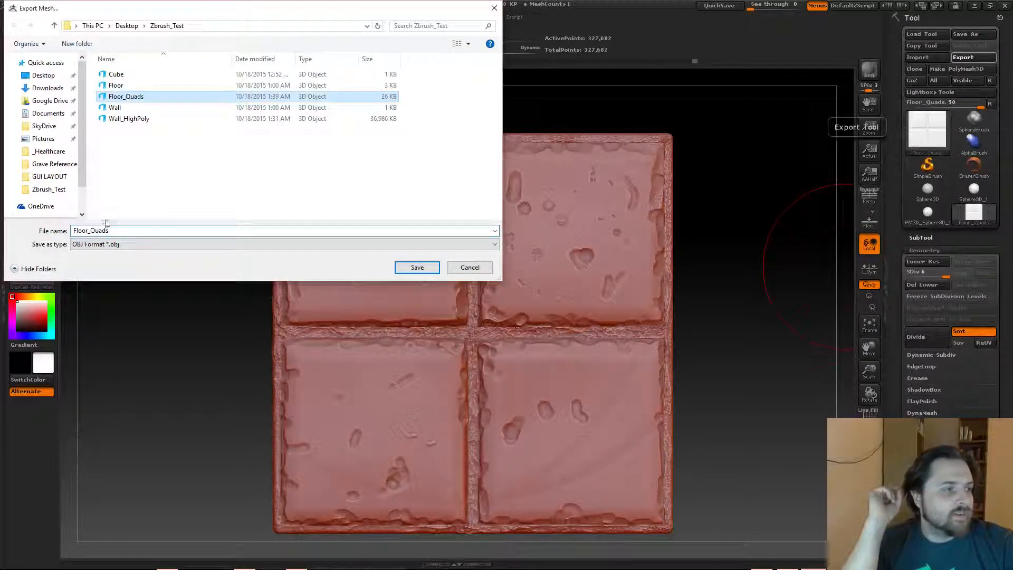
double_click(90, 231)
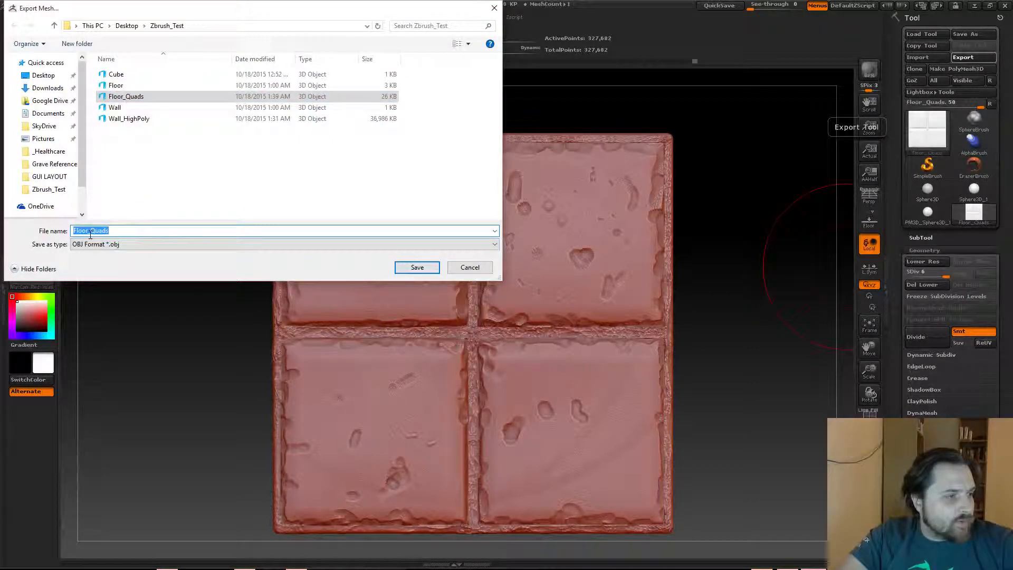
drag(90, 235, 201, 236)
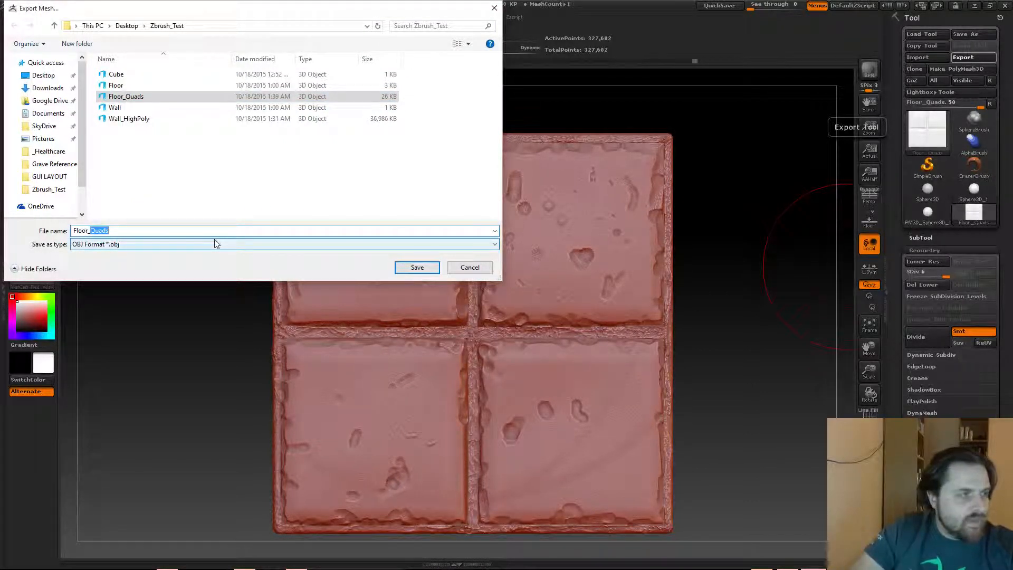
text(HiPoly)
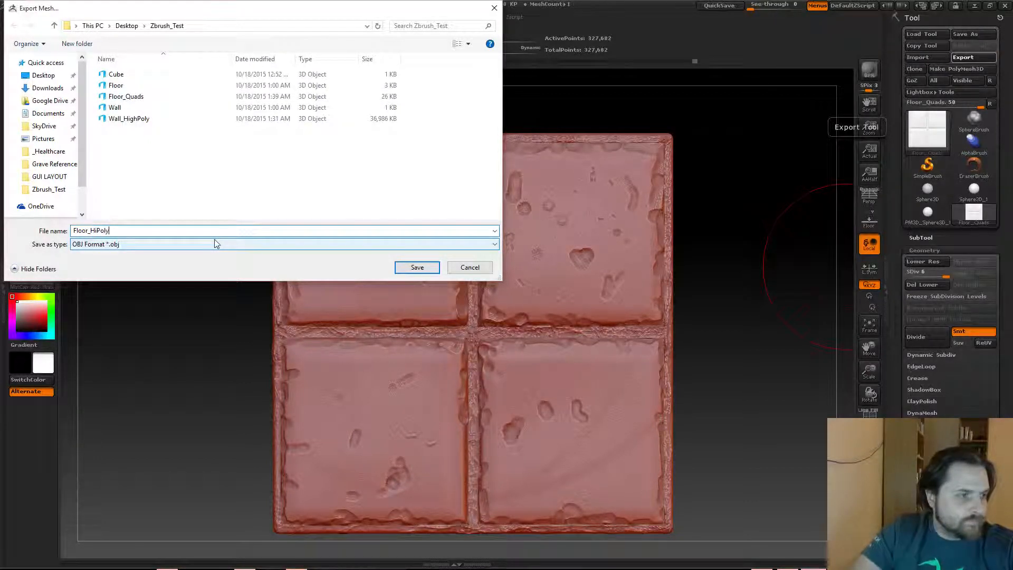
key(Return)
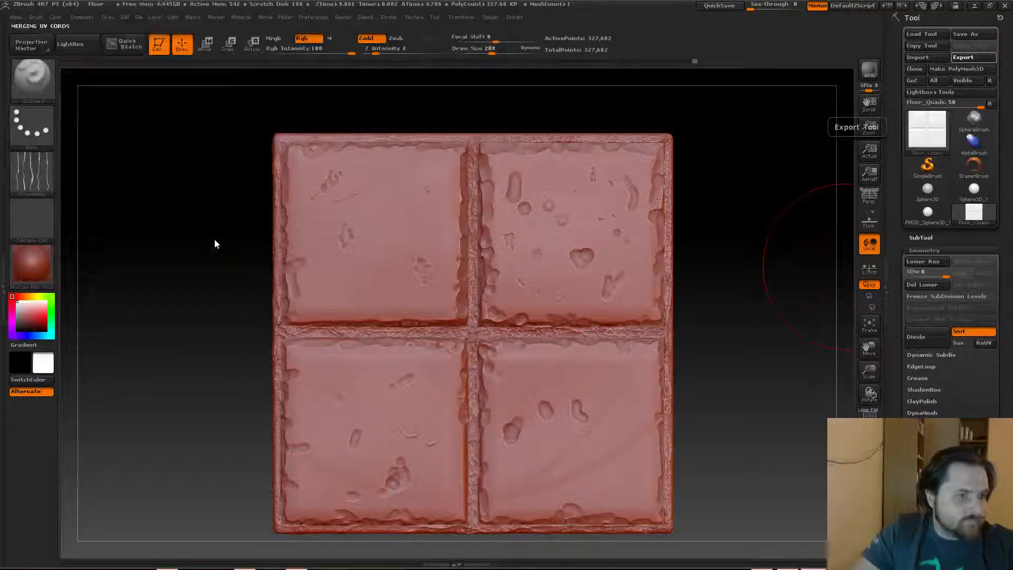